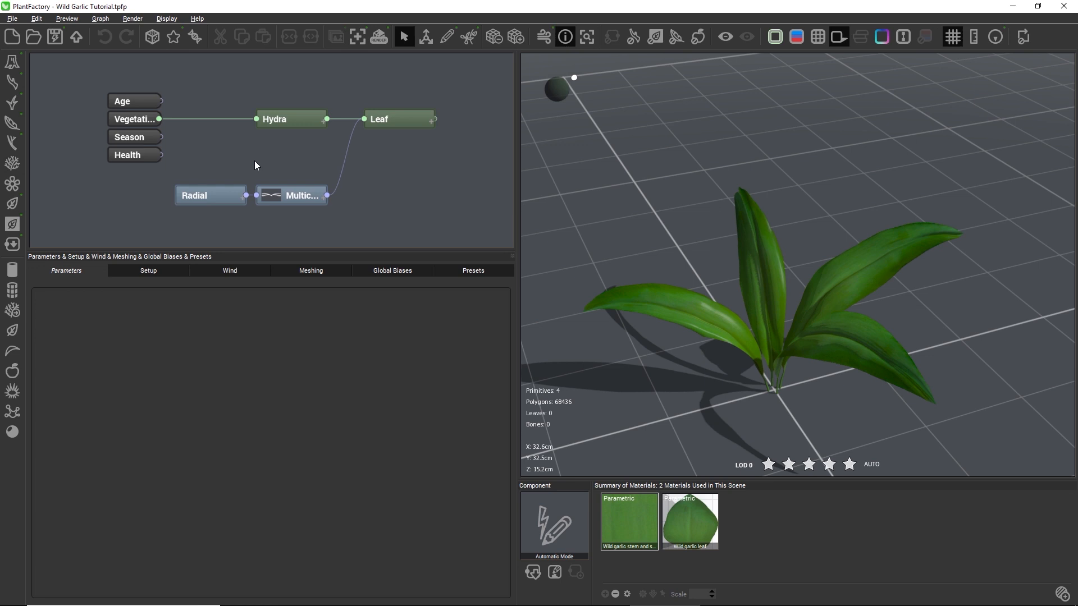
Step: Add an advanced segment as a child of the Vegetation node and rename it Stalk
left_click(129, 119)
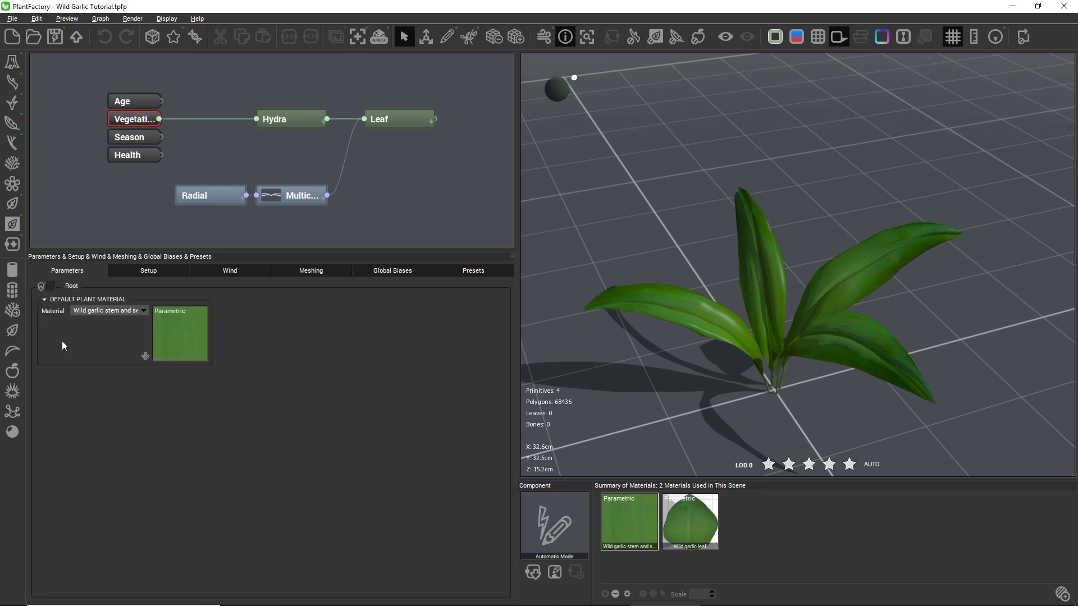
left_click(11, 291)
left_click_drag(261, 149, 298, 149)
double_click(294, 147)
type("Stalk")
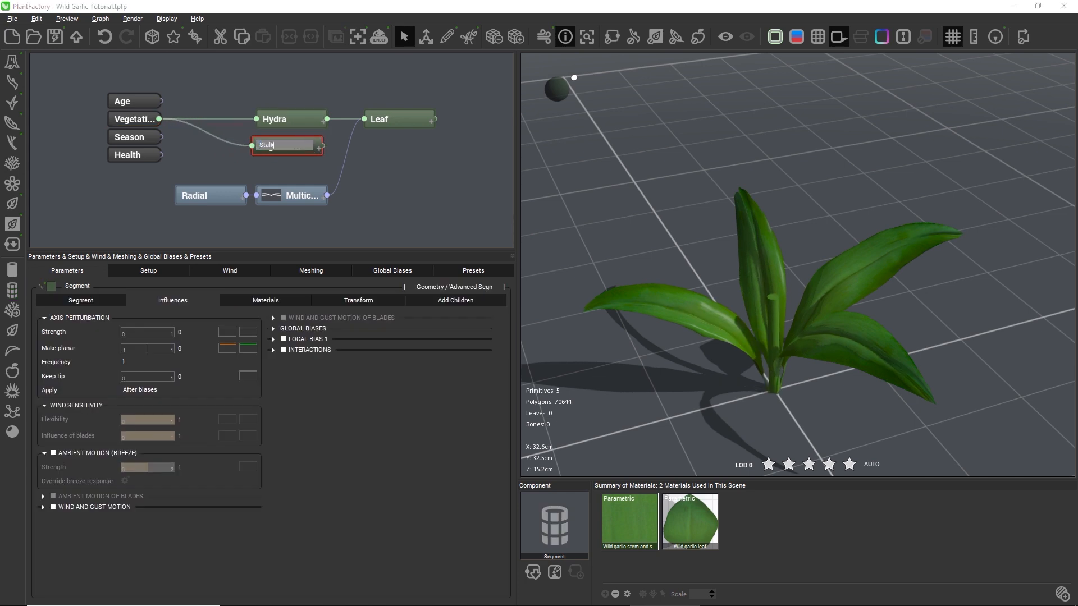
key("Return")
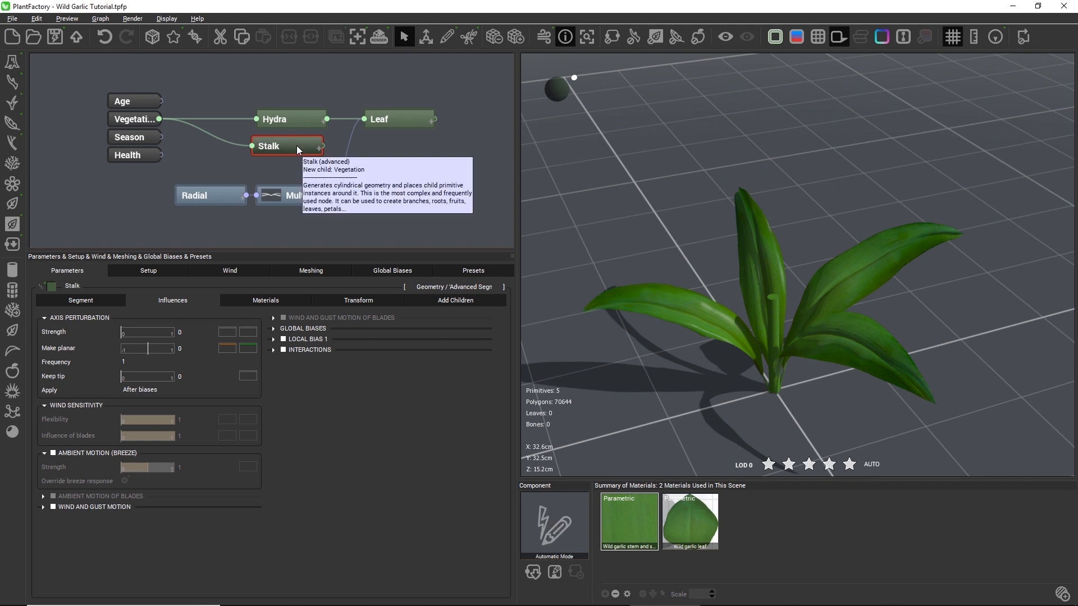
Step: Set the Stalk segment's length to 17 with a variation of 3
left_click(104, 303)
left_click(189, 345)
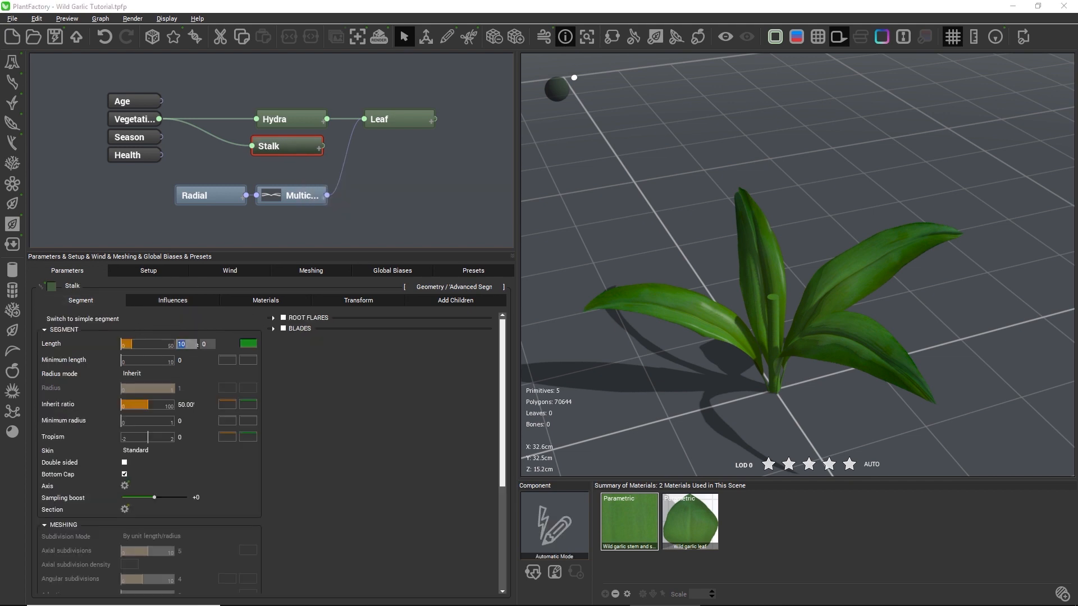
type("17")
left_click(210, 343)
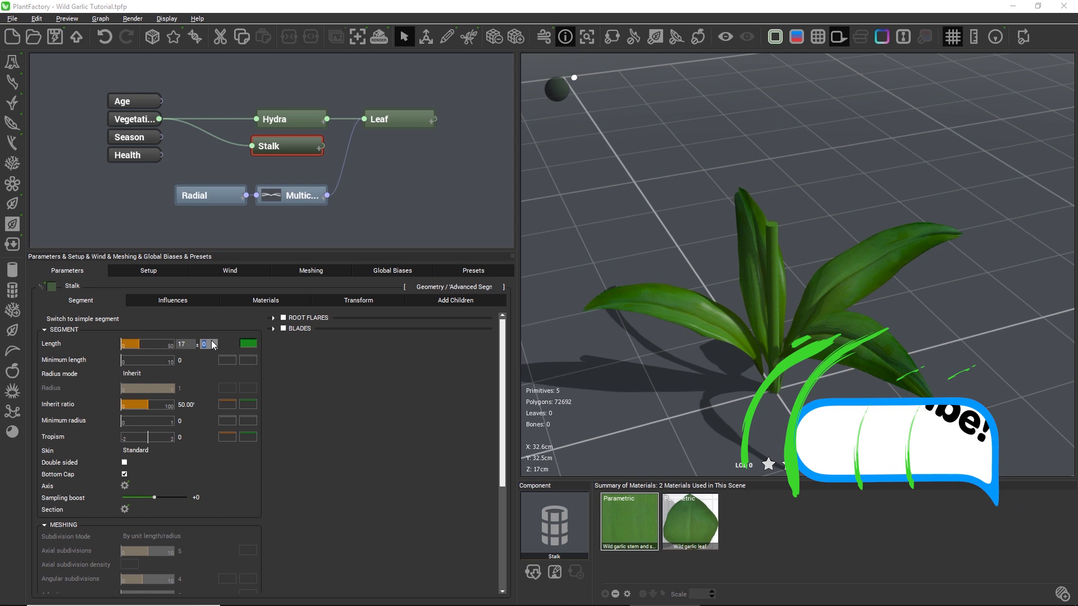
type("3")
Step: Switch the Stalk's radius mode to User defined and set its radius to 0.25
left_click(181, 373)
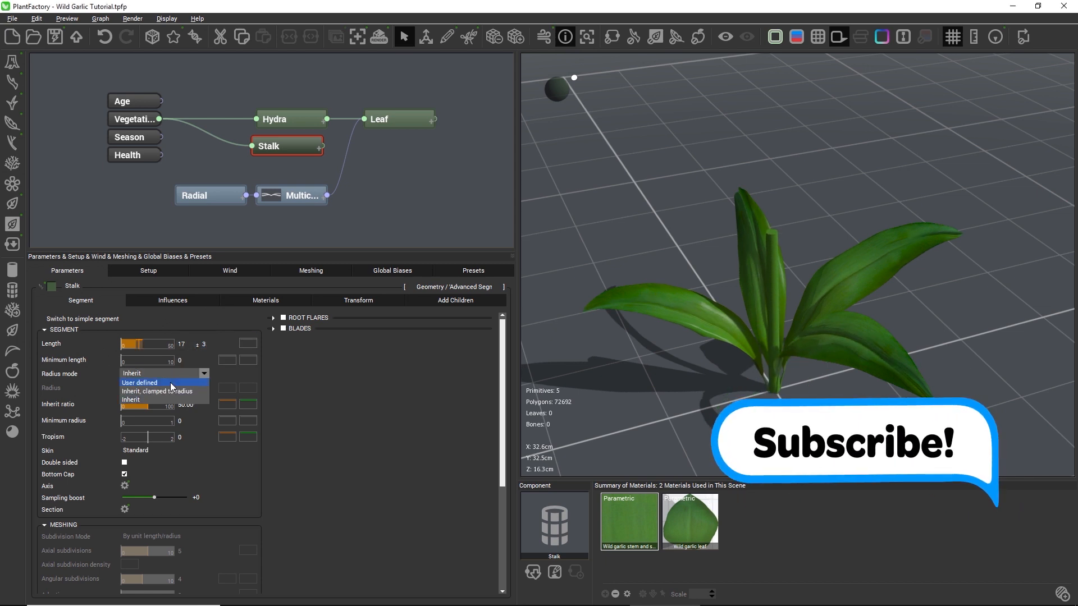
left_click(171, 382)
left_click(180, 388)
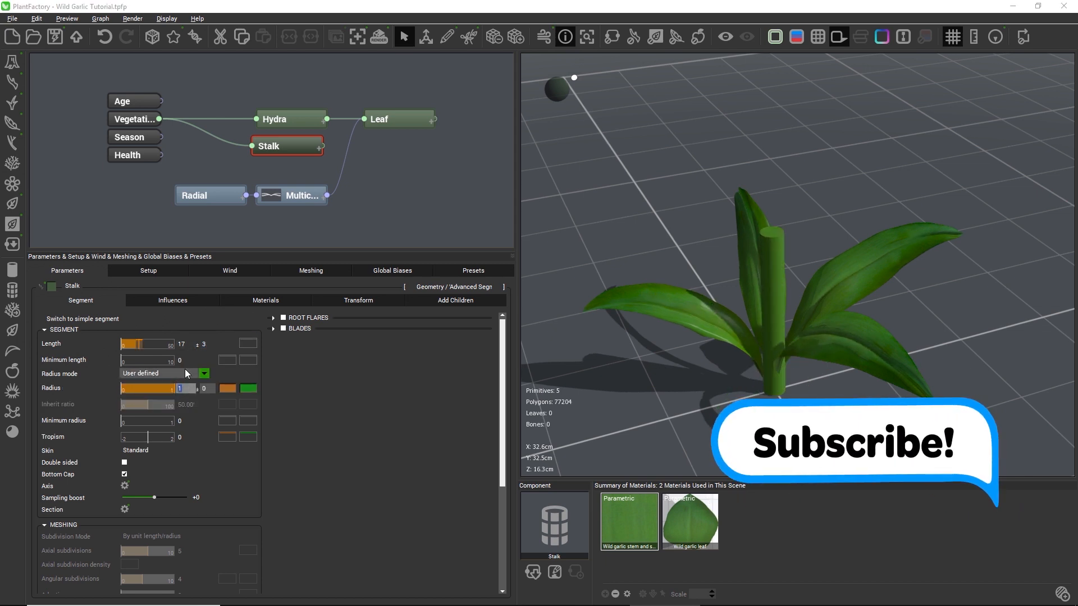
type("0.25")
key("Return")
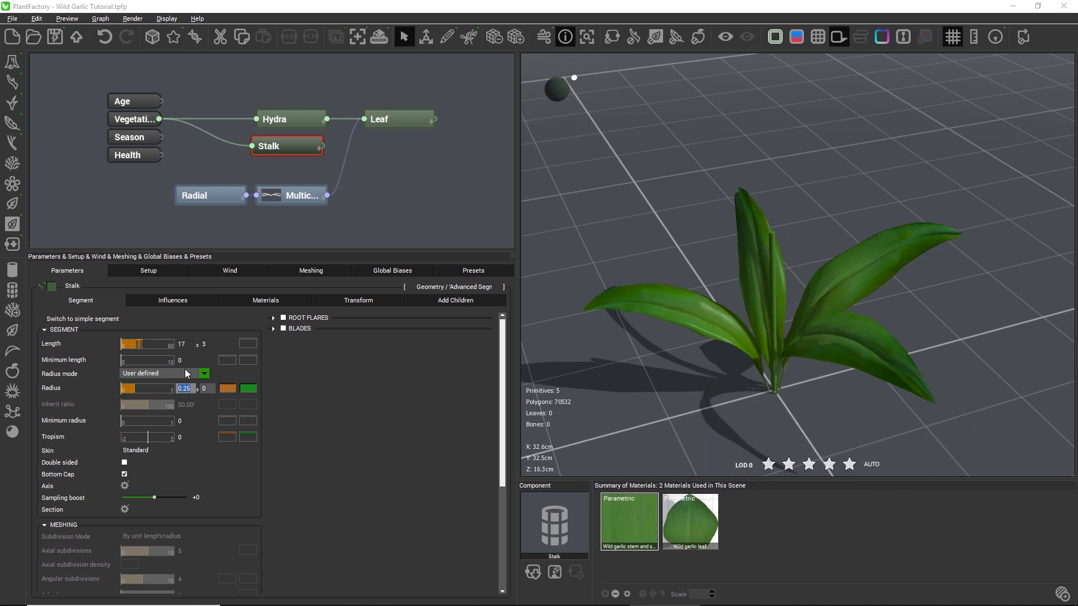
Step: Edit the Stalk's radius filter so the profile tapers linearly down to 0.1 at its end
left_click(223, 386)
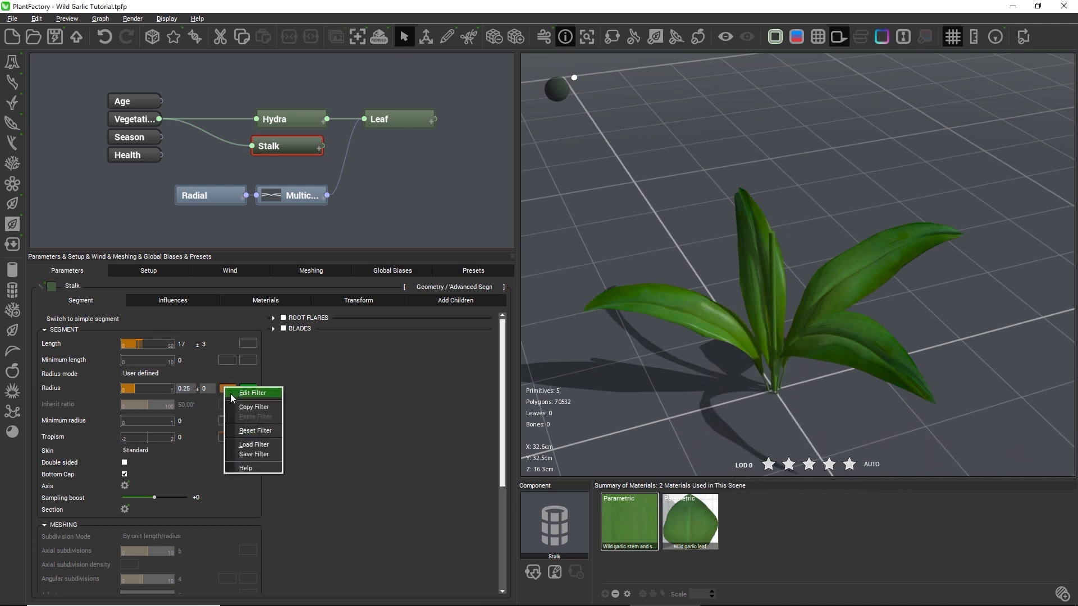
left_click(231, 393)
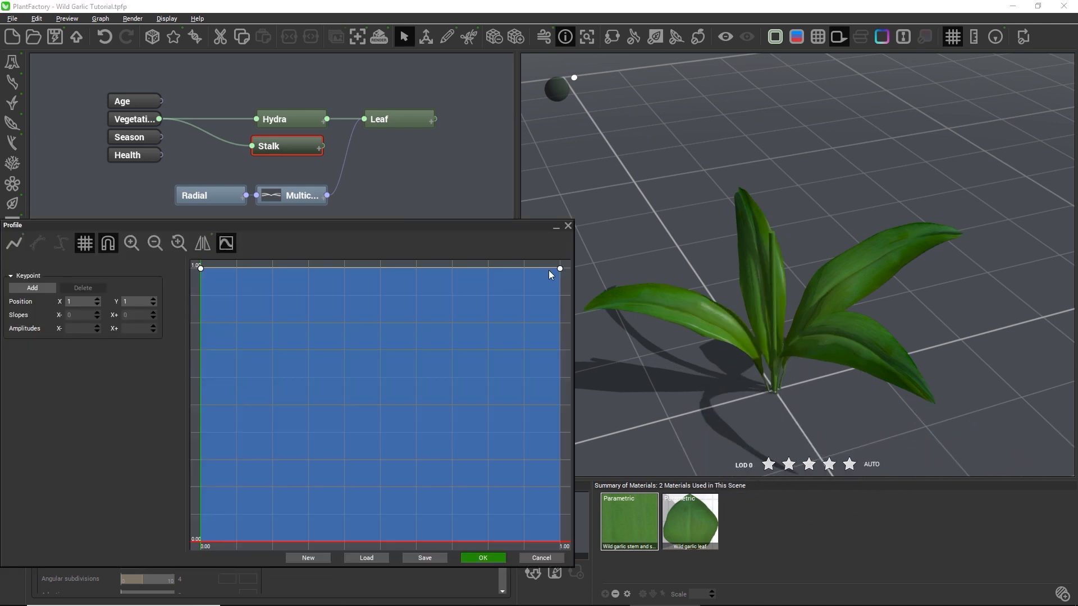
left_click_drag(558, 268, 563, 520)
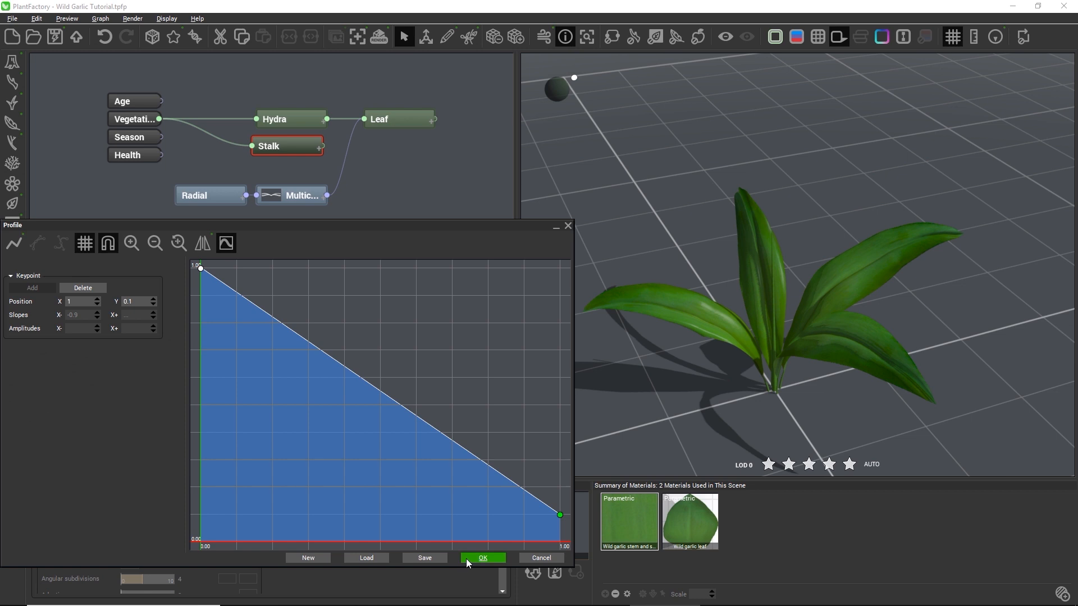
left_click(482, 558)
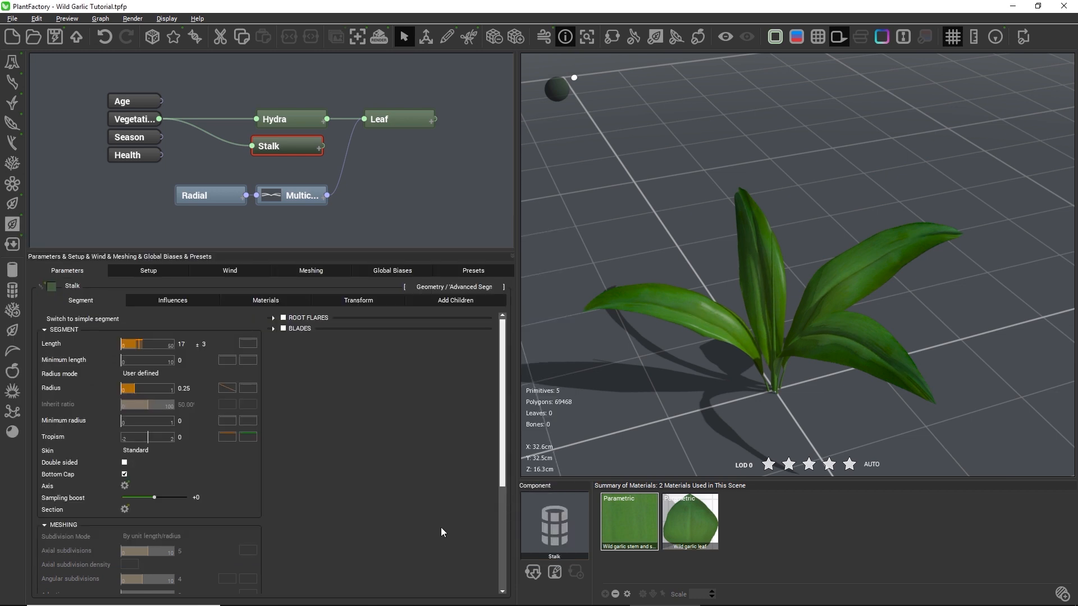
Step: Enable Local Bias 1 on the Stalk, using local coordinates and a direction of X 1, Z 0
left_click(208, 306)
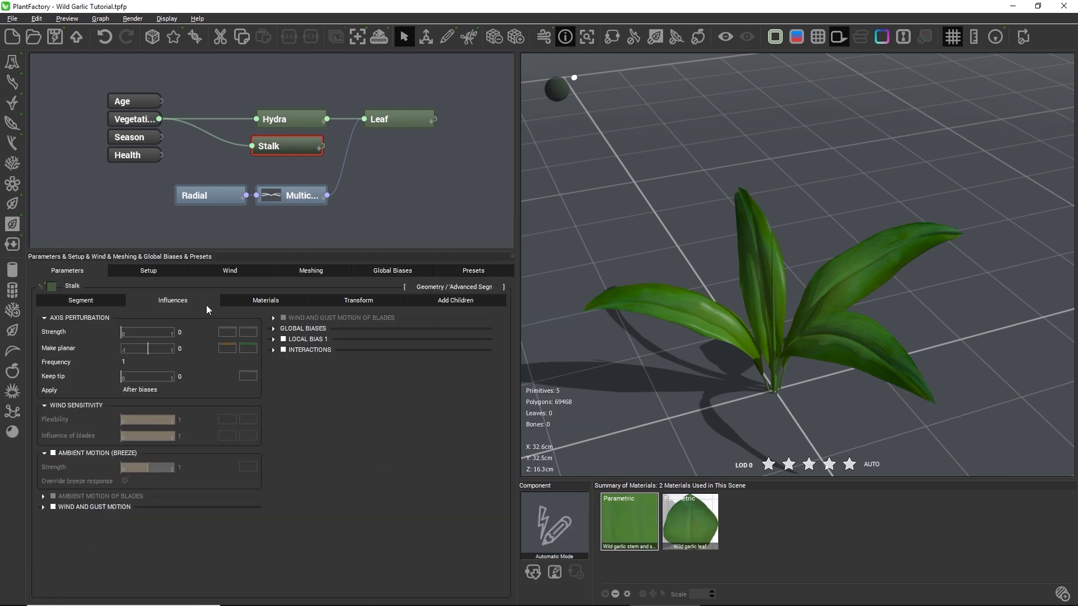
left_click(300, 339)
left_click(354, 391)
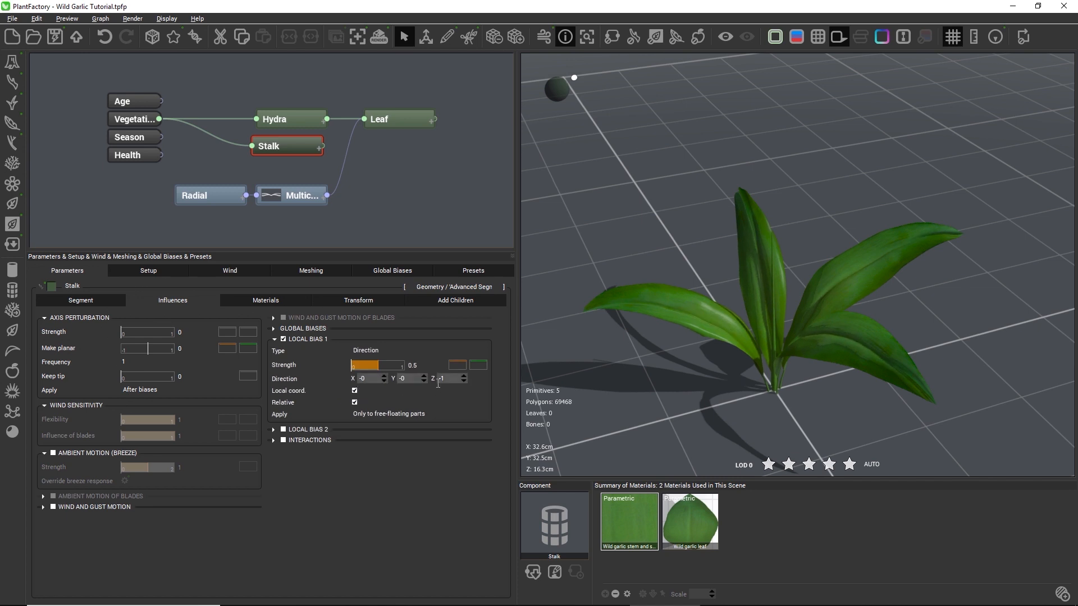
left_click(383, 376)
Step: Shape the Local Bias 1 strength filter as a smooth wave from -1 to 0, with four keypoints between the ends
right_click(459, 365)
left_click(486, 372)
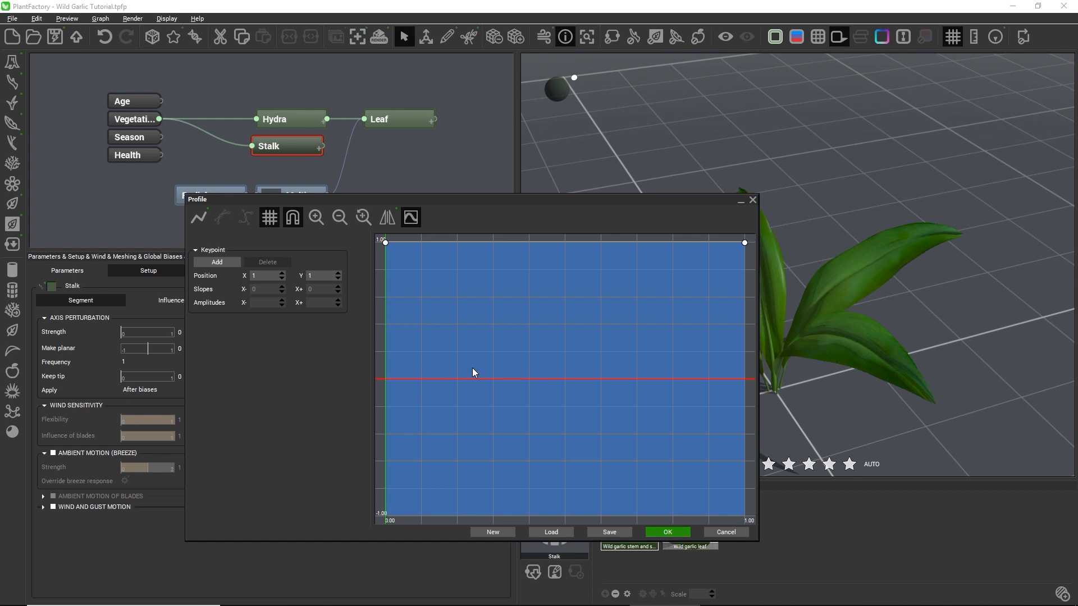
left_click_drag(385, 242, 384, 515)
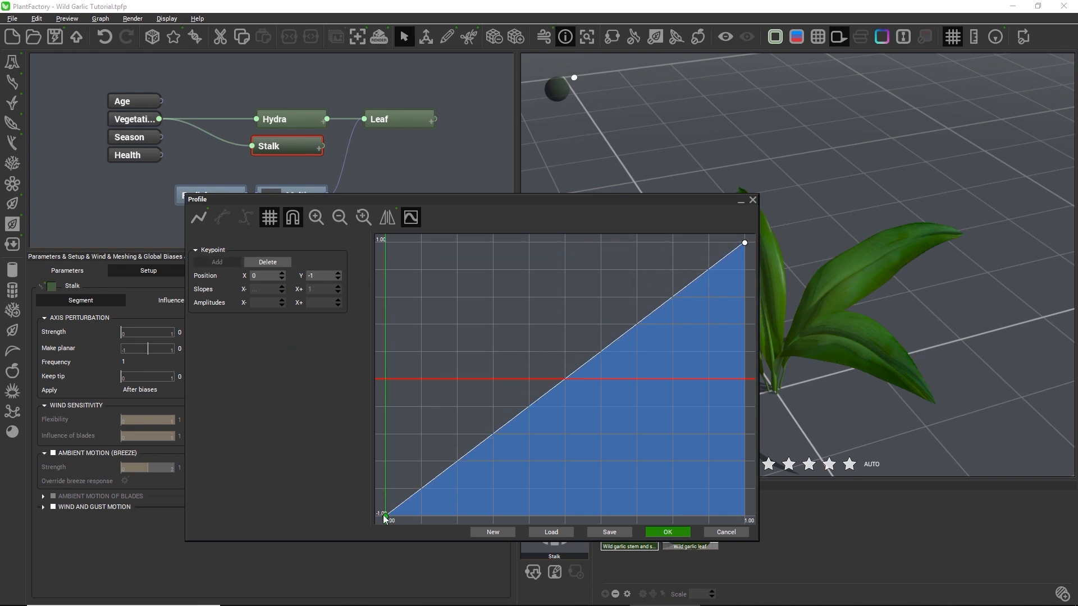
left_click(449, 275)
left_click(524, 413)
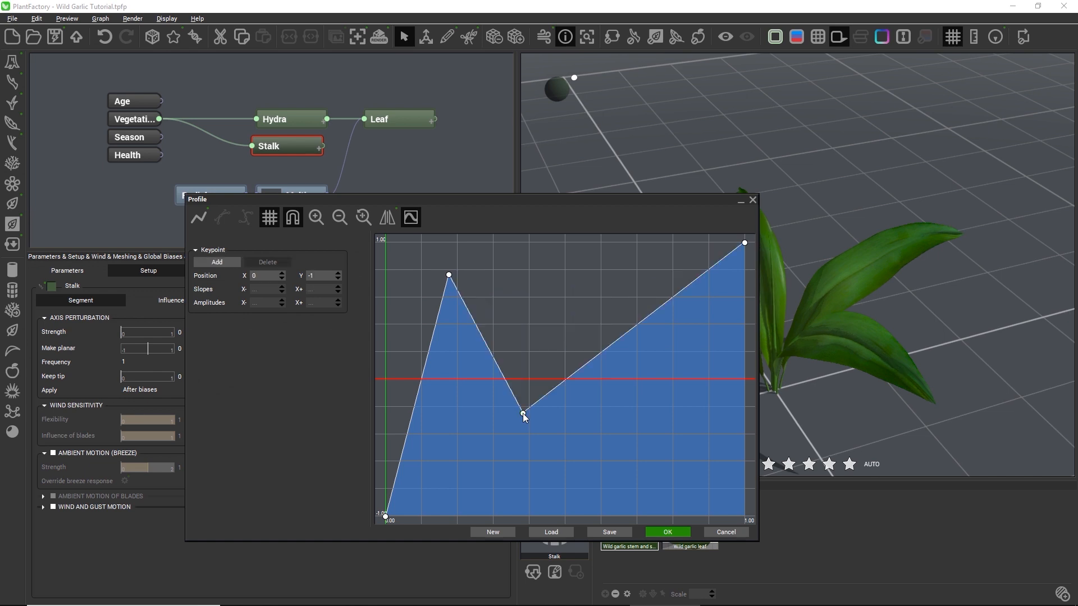
left_click(581, 267)
left_click(679, 279)
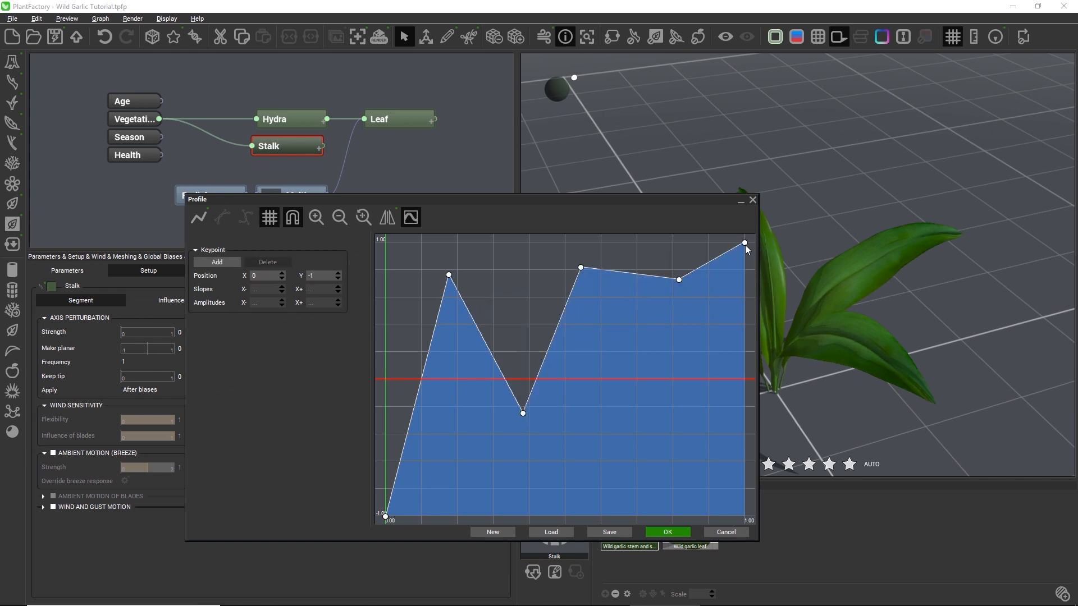
left_click_drag(746, 244, 746, 380)
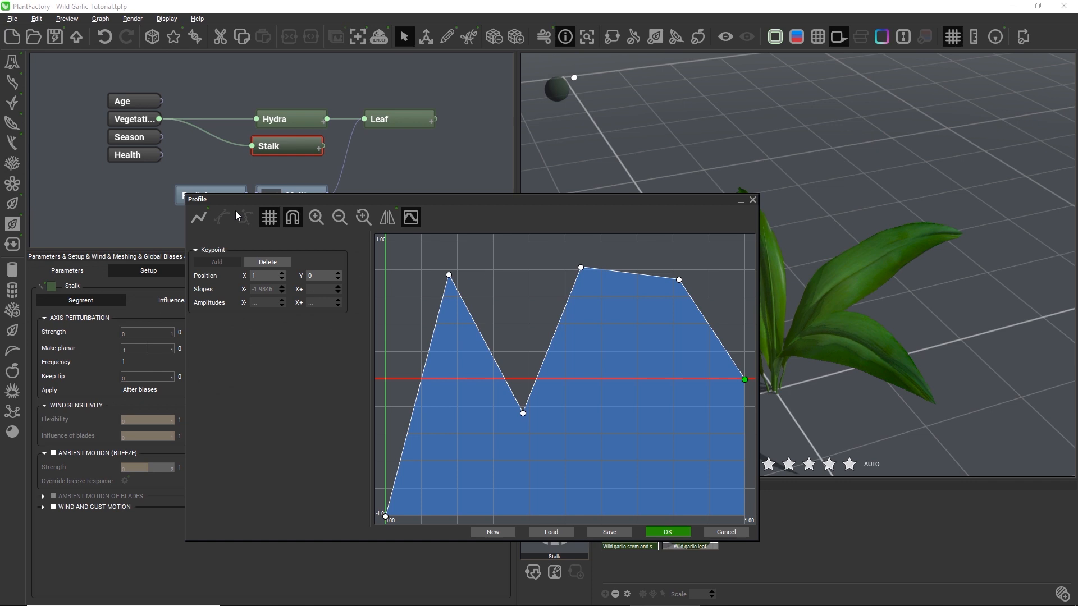
left_click_drag(203, 218, 231, 222)
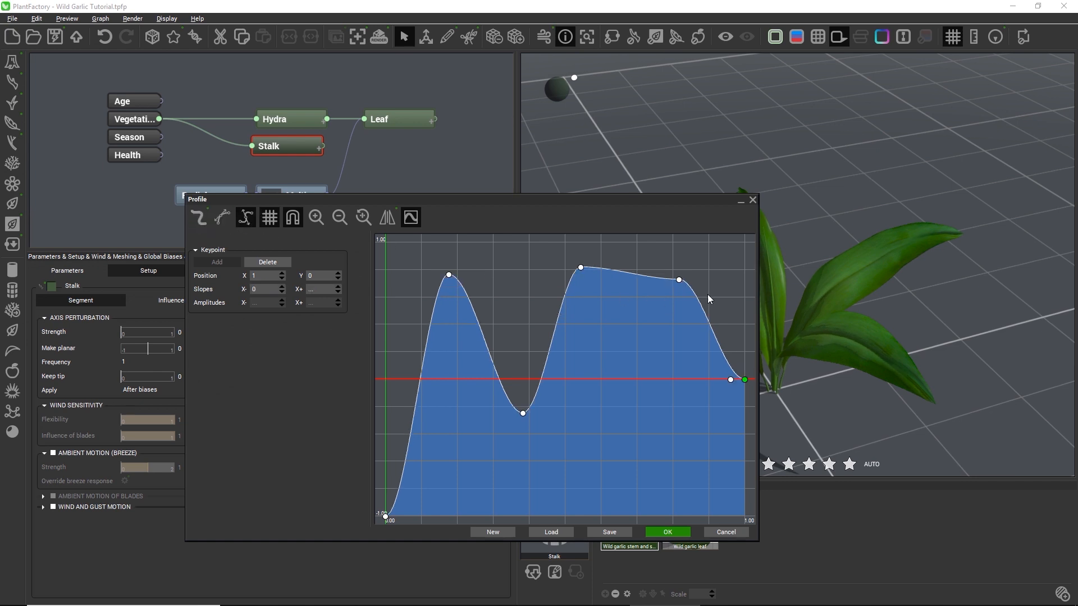
left_click(675, 532)
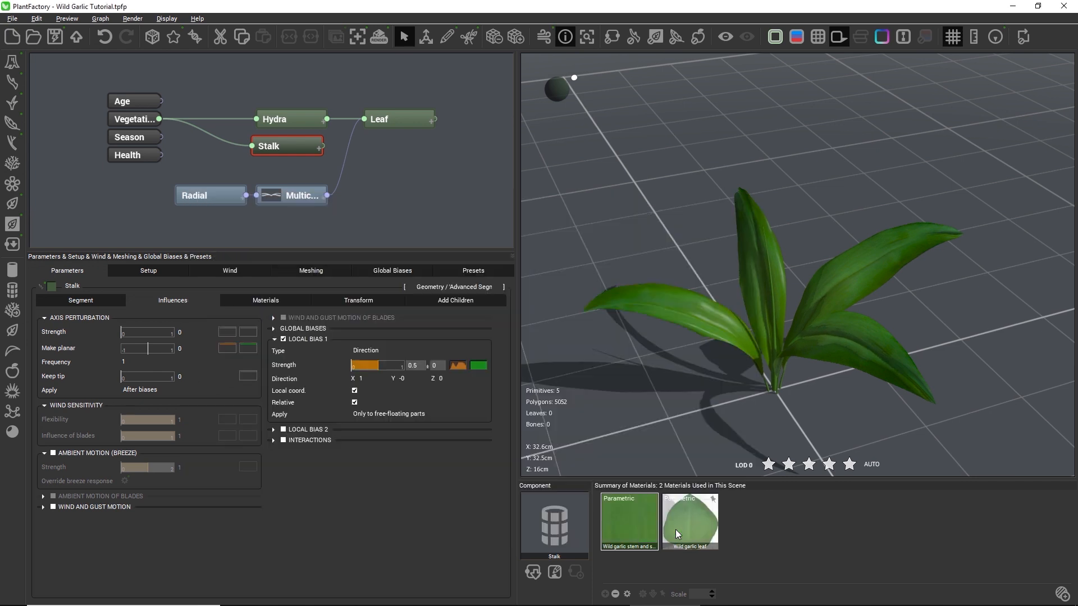
Step: Set the Local Bias 1 strength variation to 0.2
left_click(435, 366)
type(".2")
key("Return")
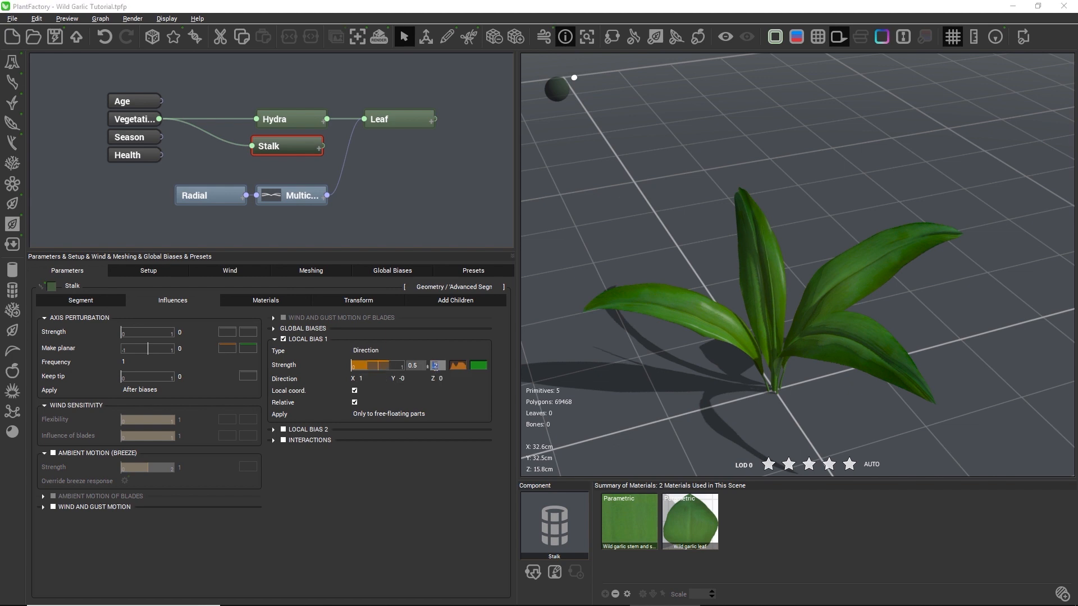
Step: Enable Local Bias 2 on the Stalk and set its strength variation to 0.5
left_click(295, 430)
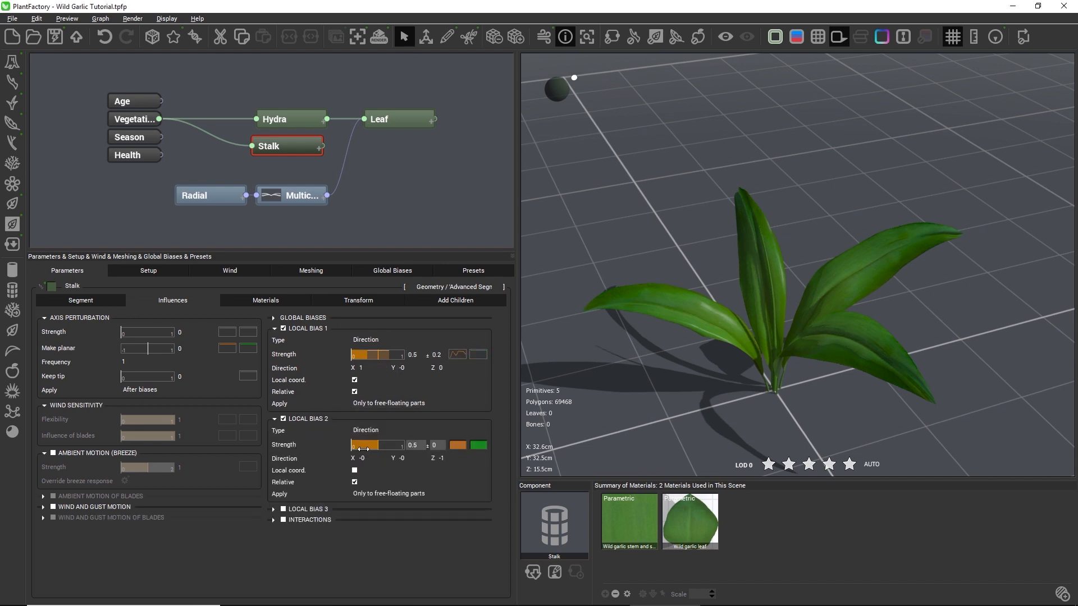
left_click(434, 446)
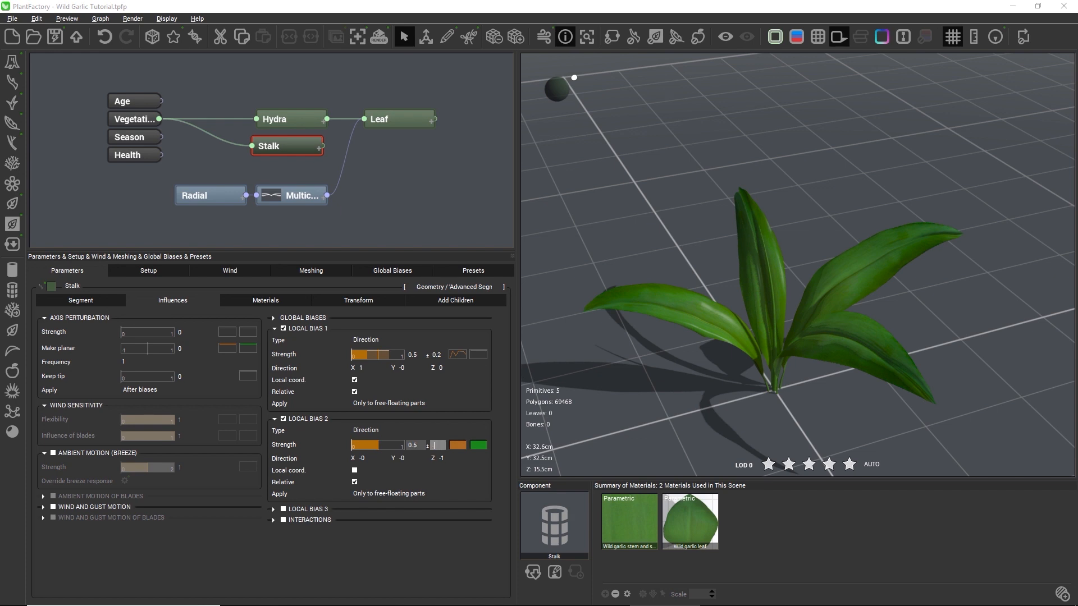
type(".5")
key("Return")
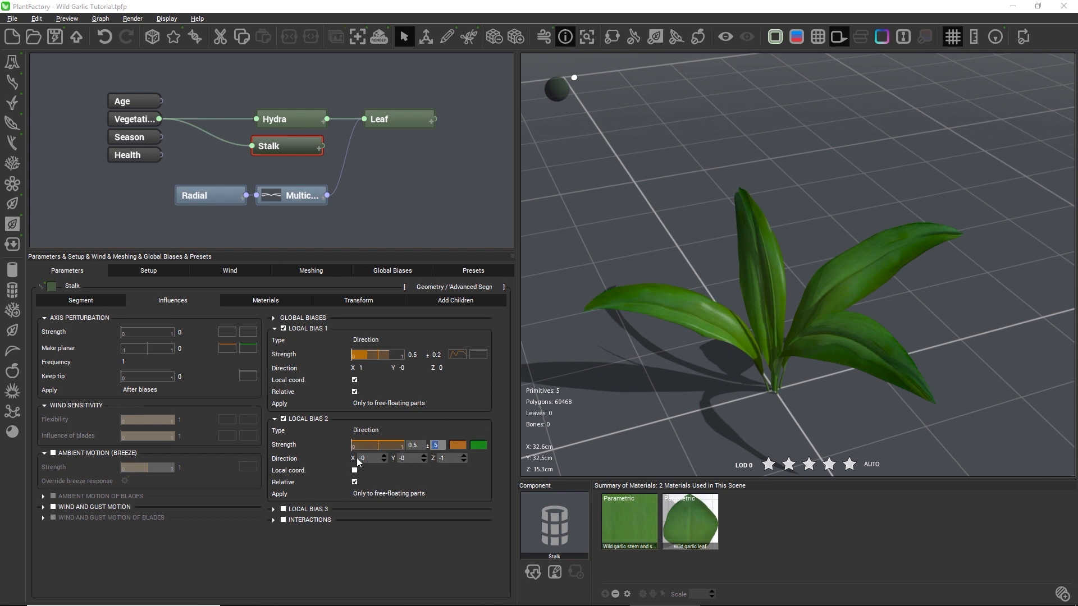
Step: Set the Local Bias 2 direction to X 1, Y 1, Z 1
left_click(364, 459)
type("1")
left_click(404, 459)
type("1")
left_click(446, 460)
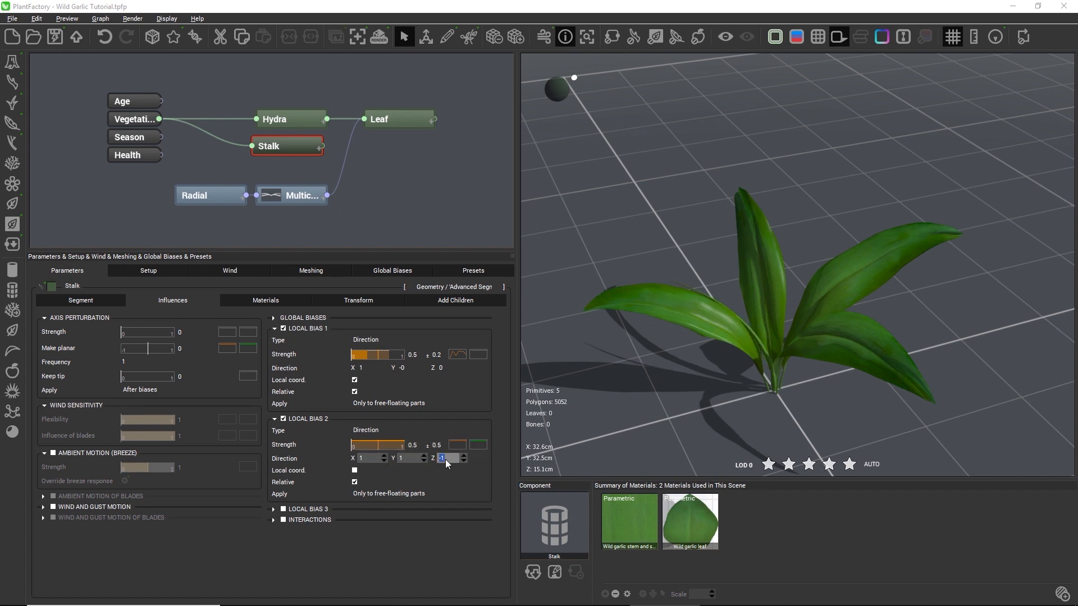
type("1")
key("Return")
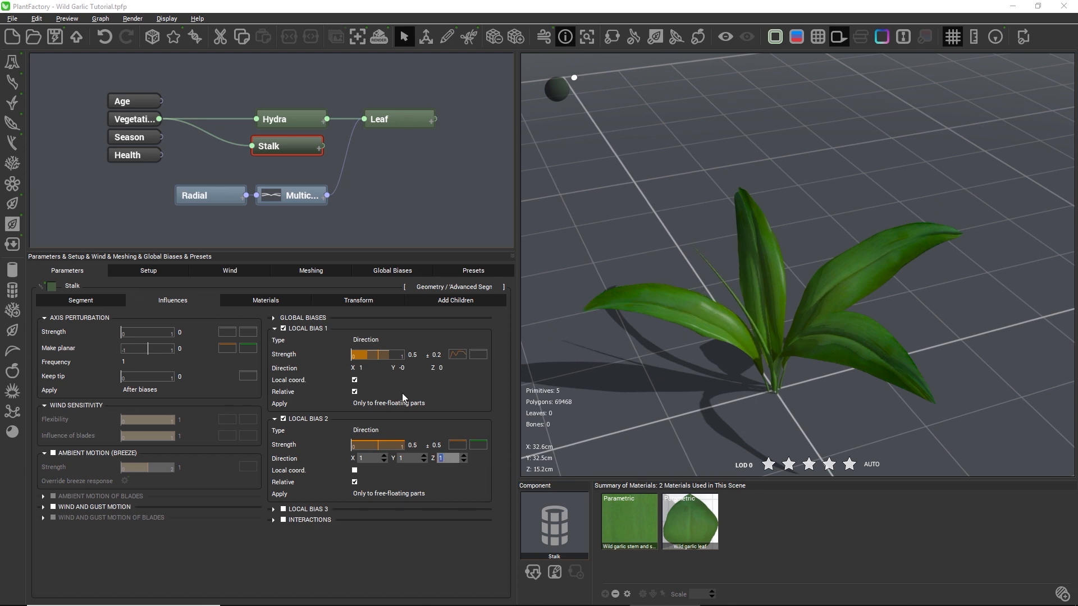
Step: Give the Stalk's Z rotation angle a random variation of 360 degrees
left_click(365, 302)
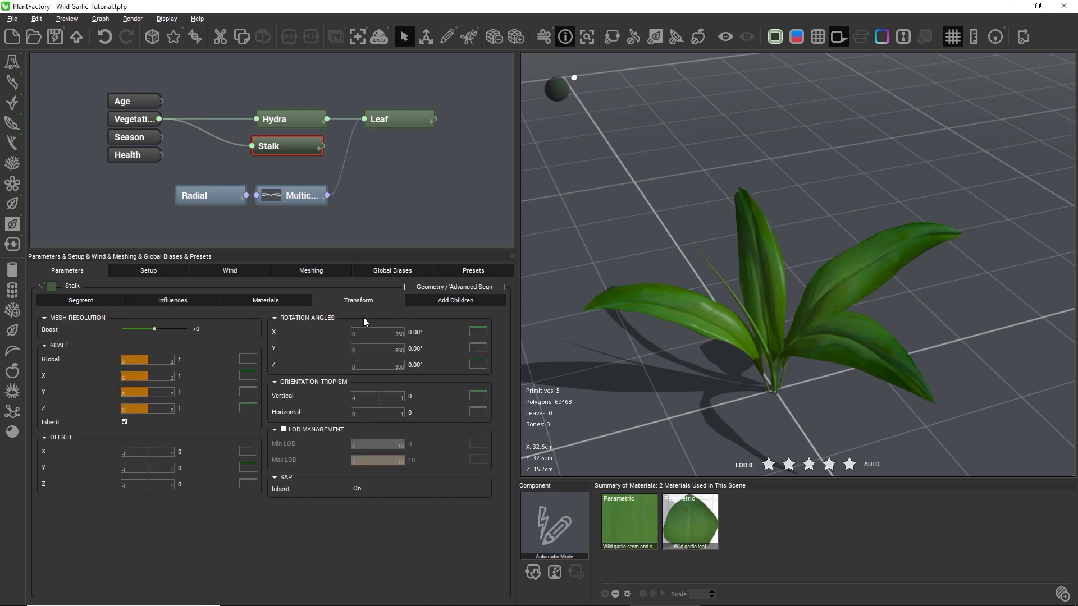
left_click(440, 366)
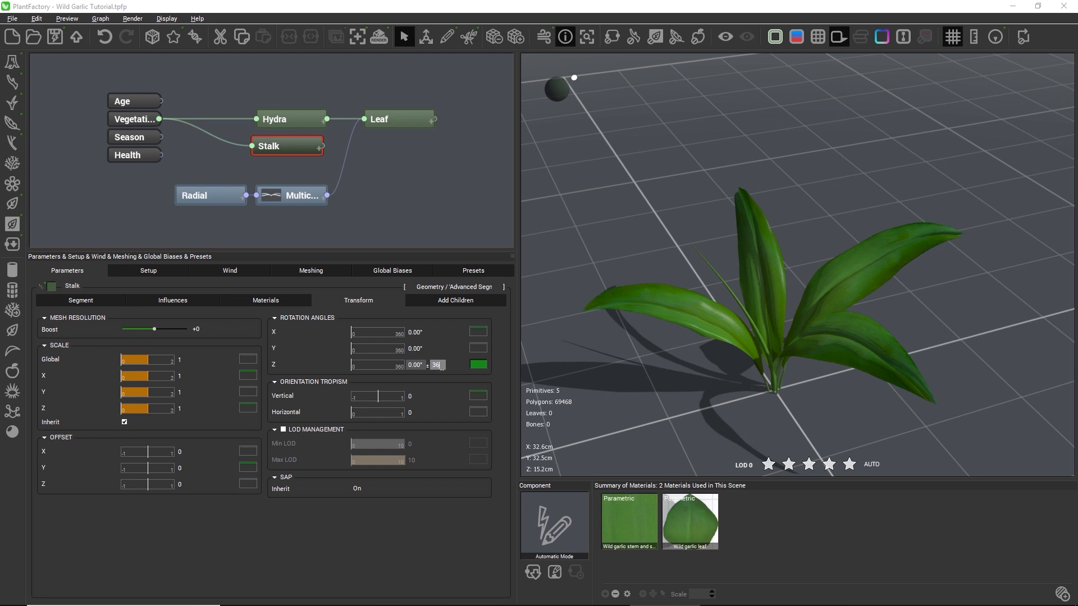
key("Return")
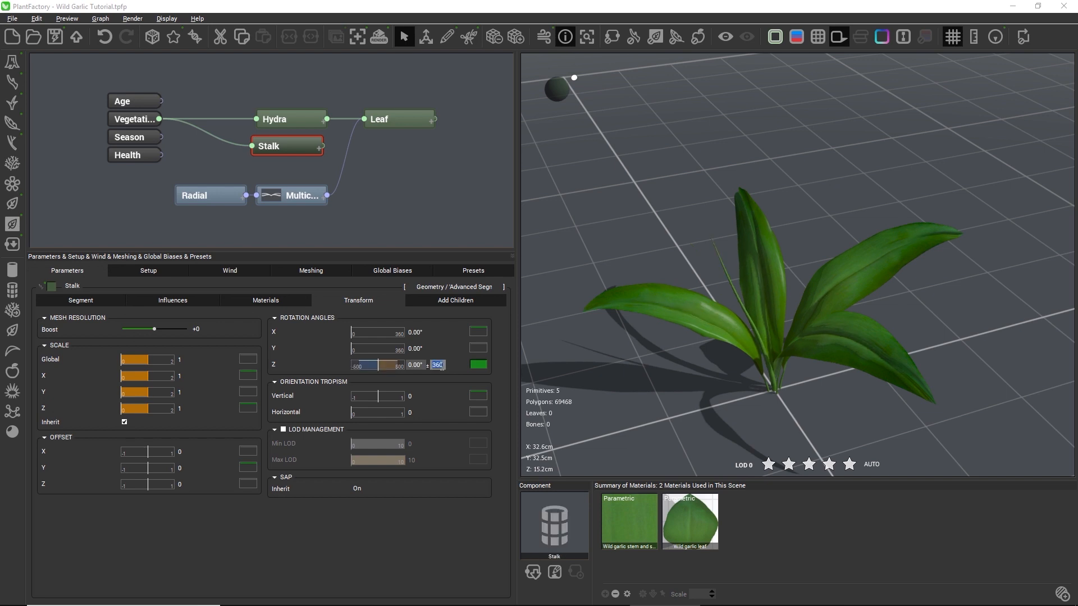
Step: Set the Stalk segment's tropism to 1
right_click_drag(664, 281, 685, 258)
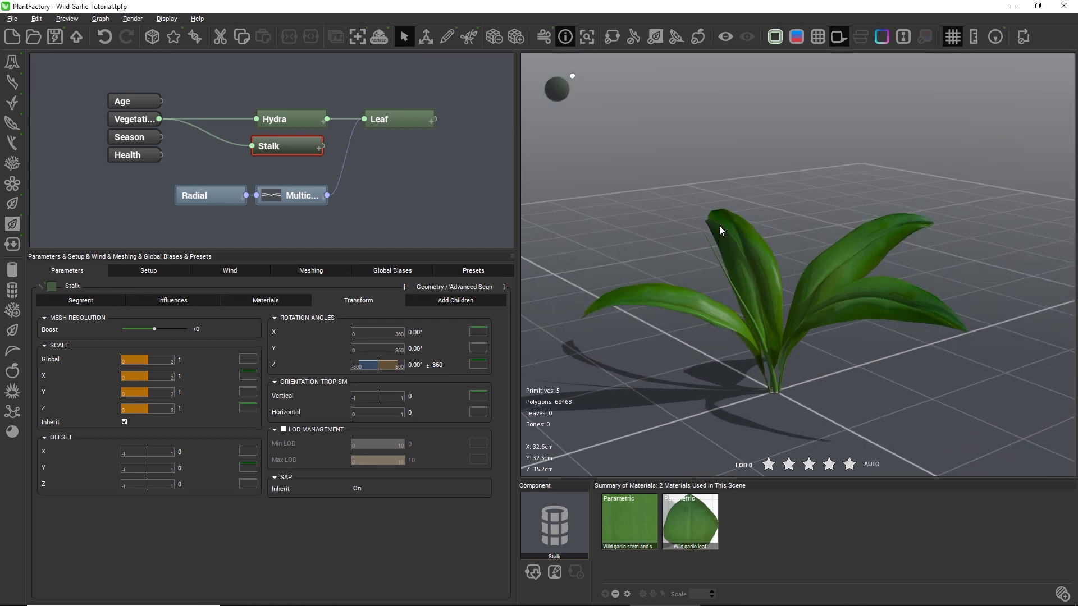
left_click(80, 302)
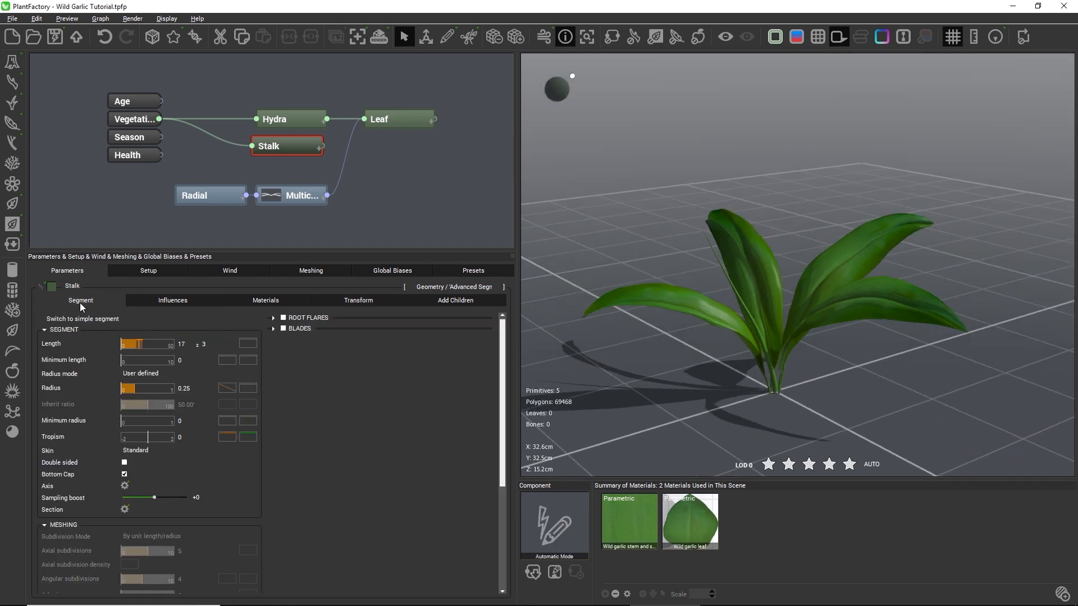
double_click(187, 438)
type("1")
key("Return")
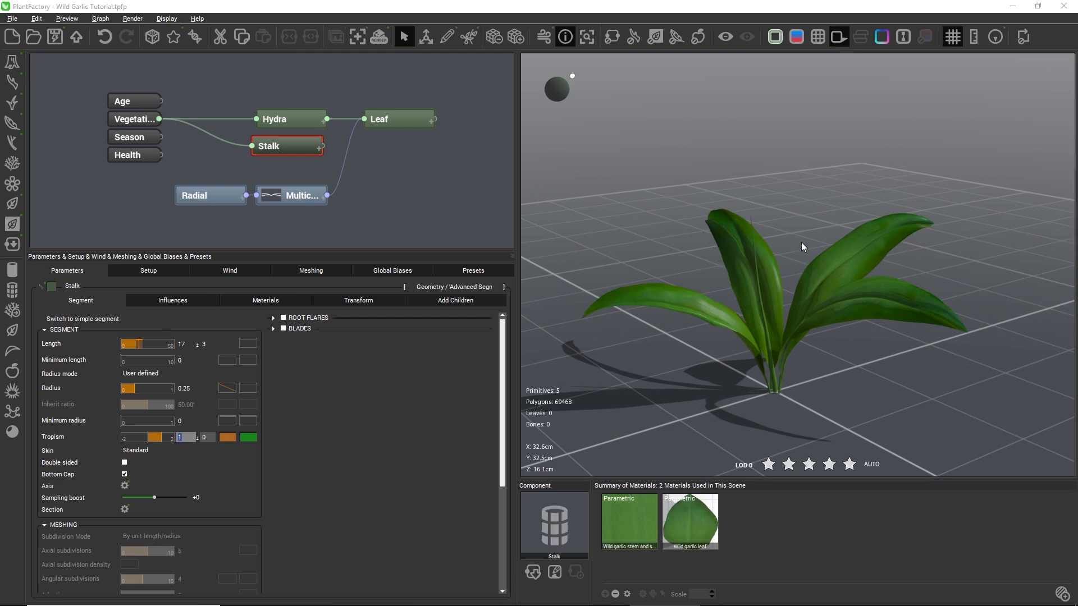
Step: Enable parametric UV mapping for the Stalk's segment body material
right_click_drag(801, 258, 737, 252)
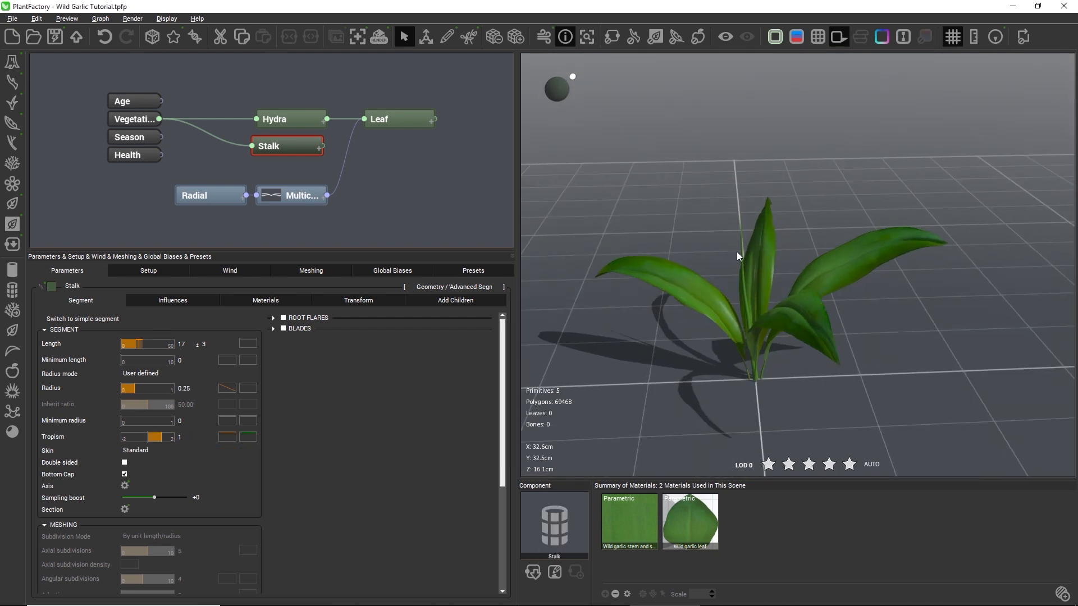
scroll(737, 251, "up", 5)
left_click(265, 301)
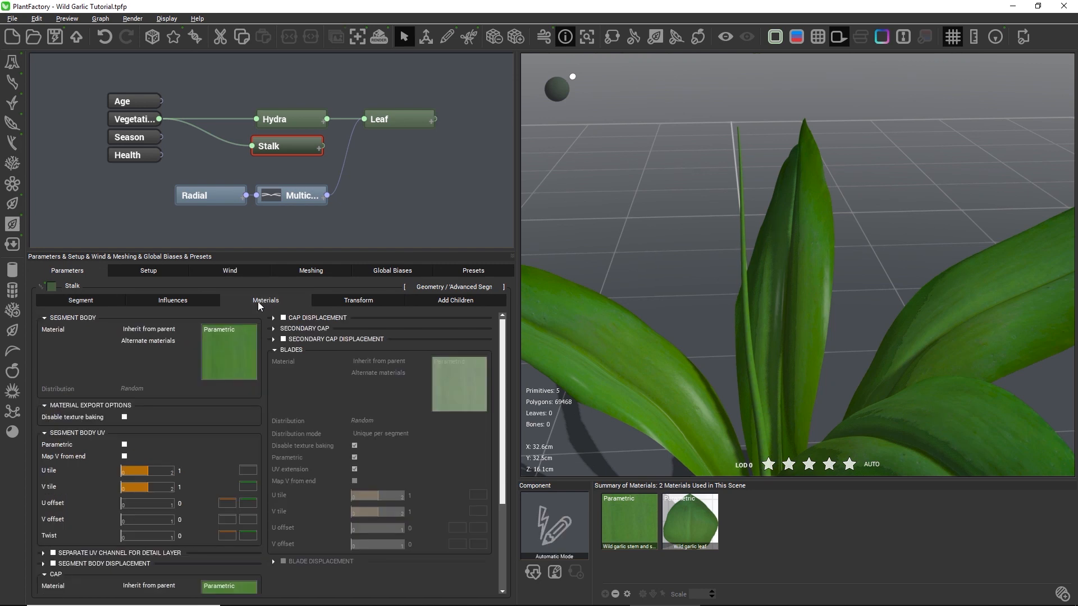
left_click(124, 445)
scroll(705, 211, "up", 5)
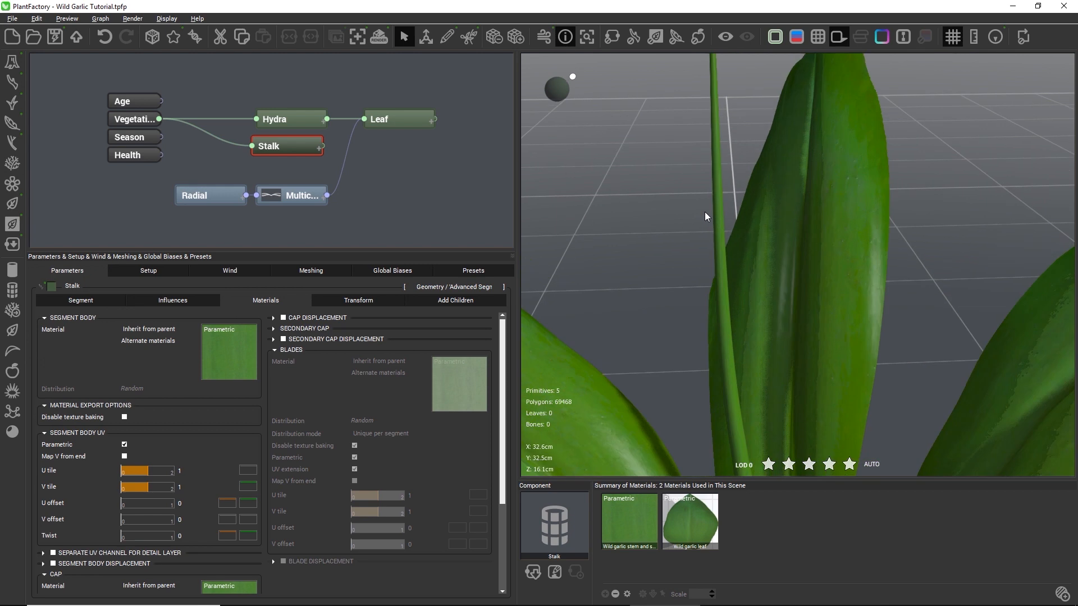
Step: Set the V tile of the Stalk's segment body UV to 10
middle_click_drag(678, 312, 659, 183)
scroll(680, 306, "up", 3)
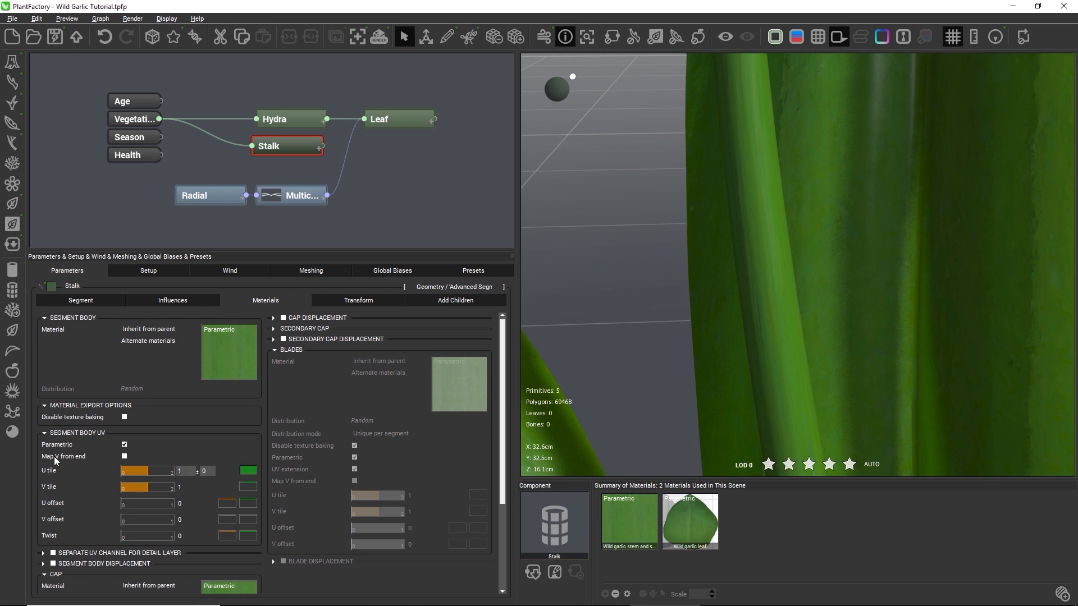
left_click(194, 487)
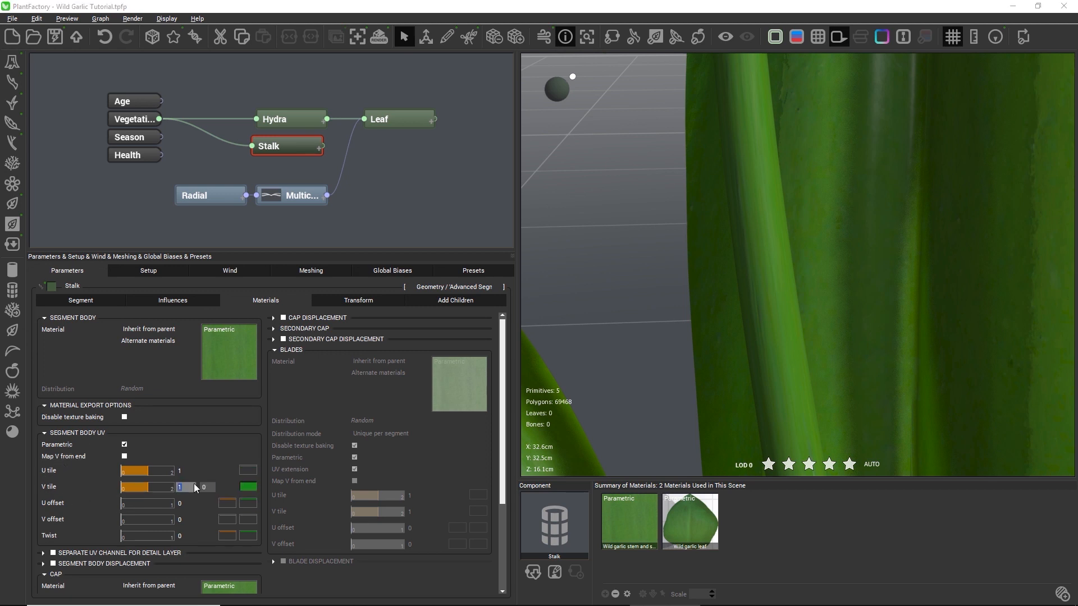
type("10")
key("Return")
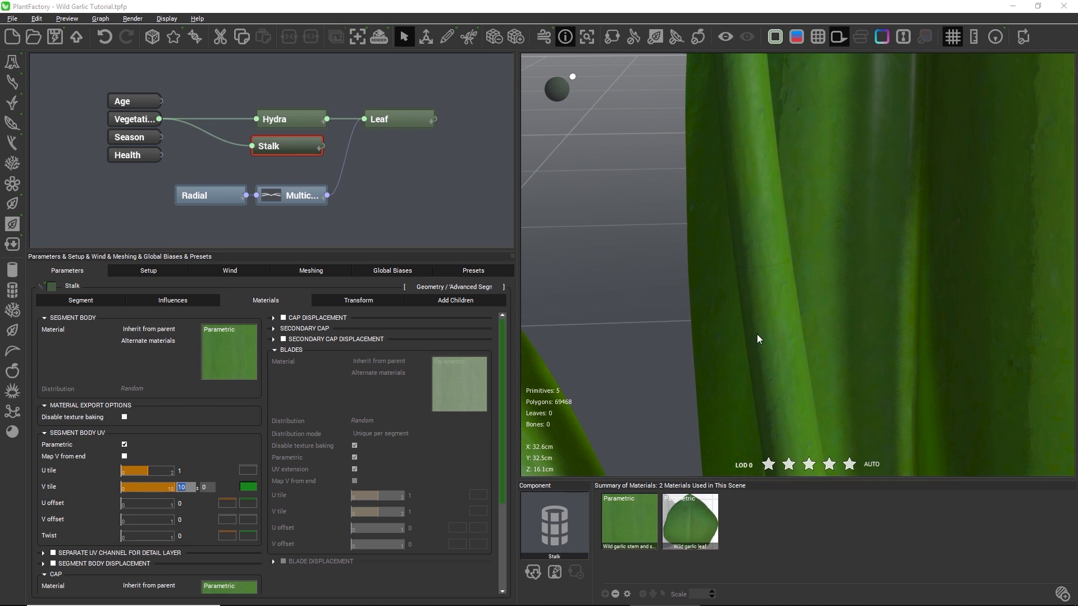
scroll(757, 337, "down", 10)
mouse_move(703, 252)
left_mouse_down()
mouse_move(721, 285)
mouse_move(717, 261)
left_mouse_up()
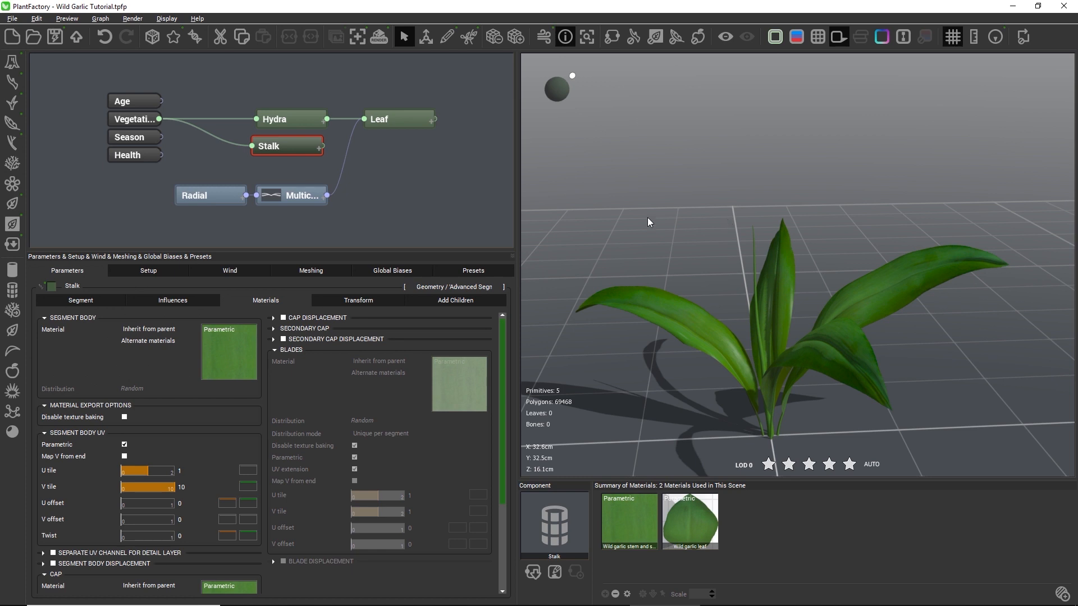
Step: Add an Urchin primitive as a child of the Stalk and rename it Dummy
left_click(20, 391)
double_click(355, 150)
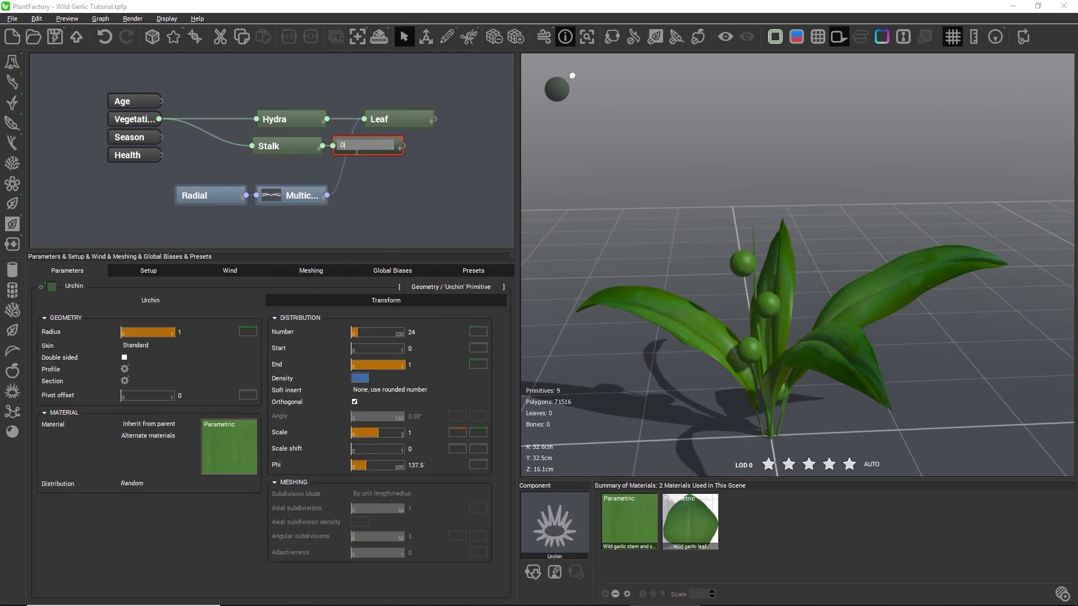
type("Dummy")
key("Return")
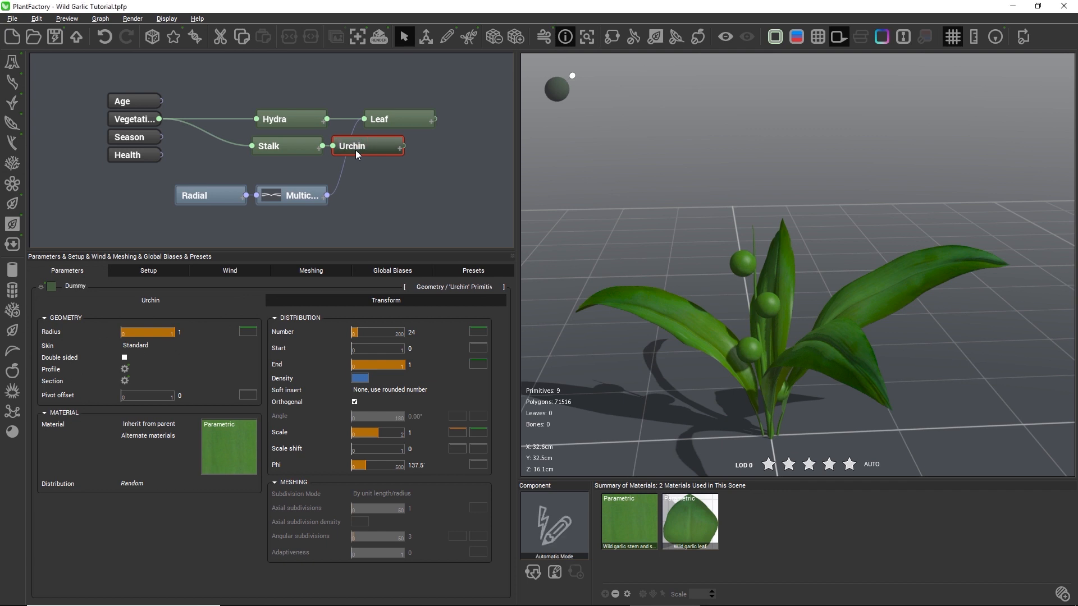
Step: Position the Stalk's Dummy child at the tip of the segment with an orientation angle of 0
left_click(282, 146)
left_click(461, 302)
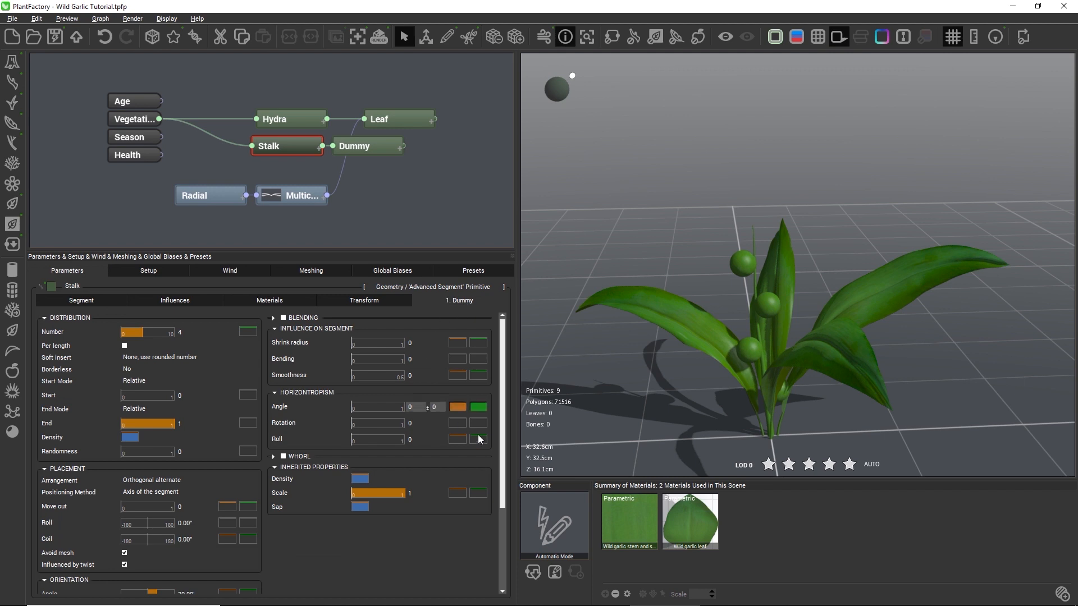
left_click_drag(500, 406, 516, 522)
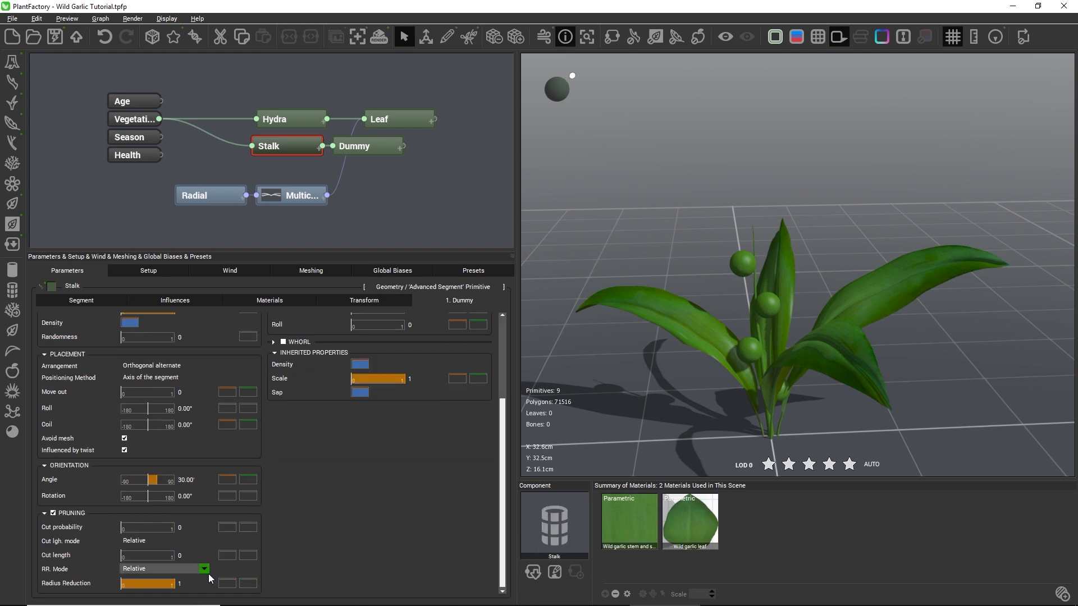
left_click(160, 377)
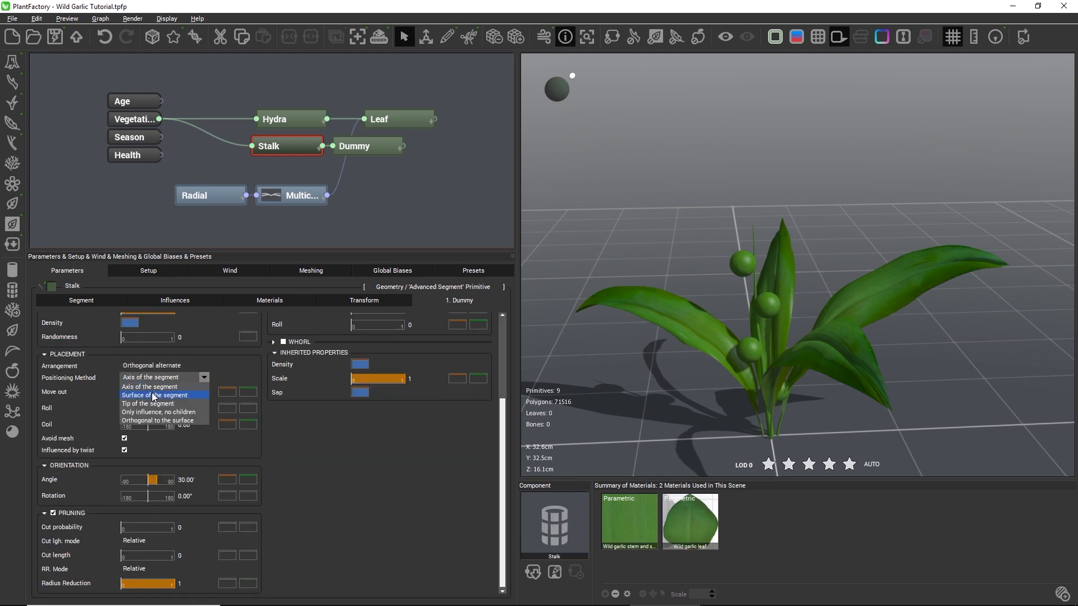
left_click(152, 410)
left_click(188, 481)
type("0")
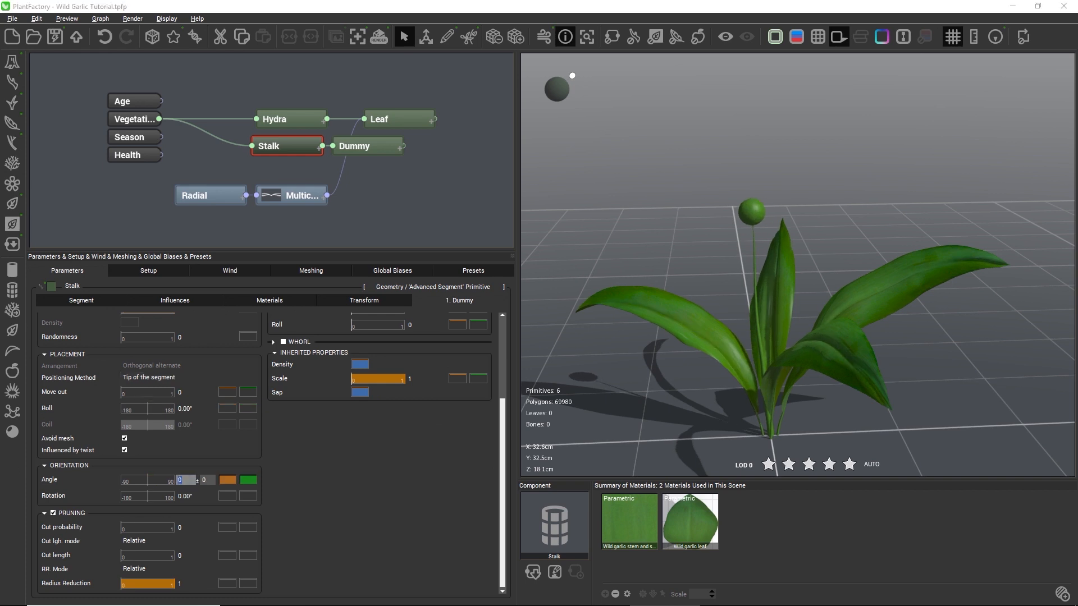
Step: Add a Segment as a child of the Dummy and rename it Petal Stalks
left_click(369, 145)
left_click_drag(12, 292, 434, 148)
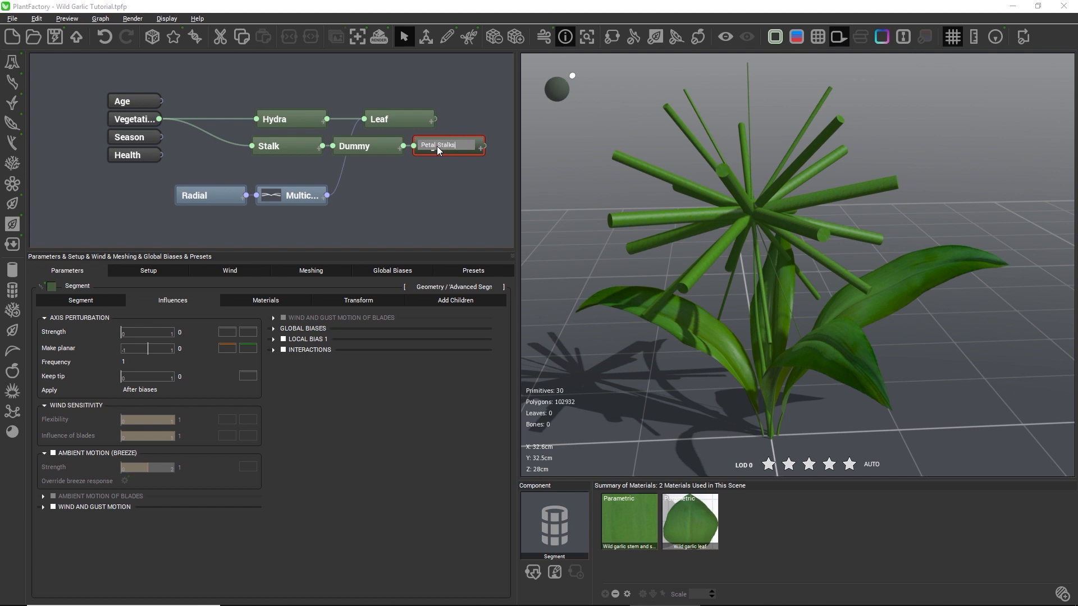
key("Return")
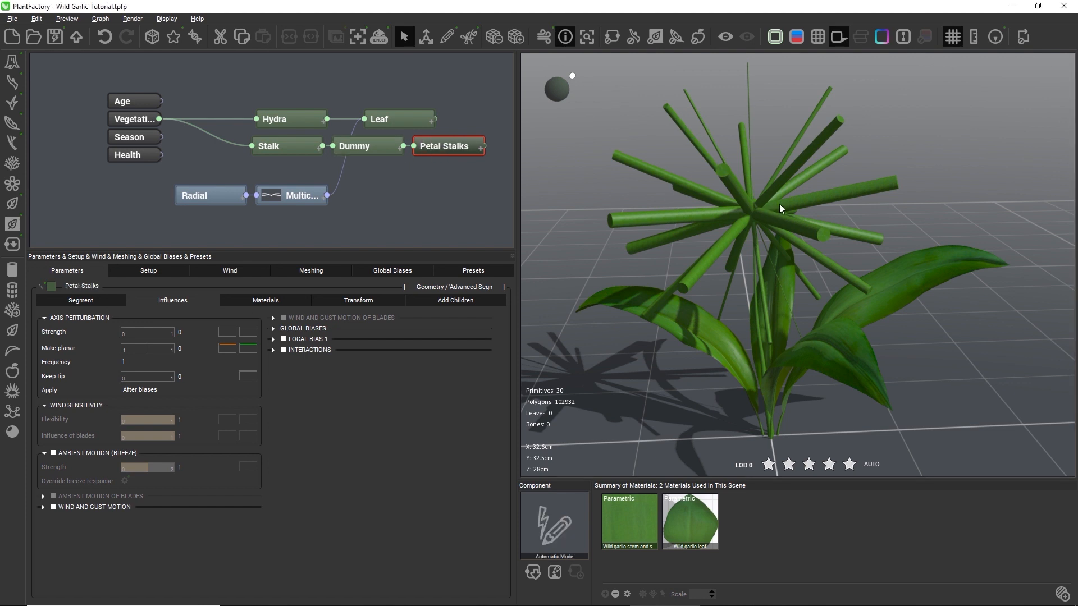
Step: Set the Dummy's skin to None and its radius to 1.03
scroll(764, 200, "up", 5)
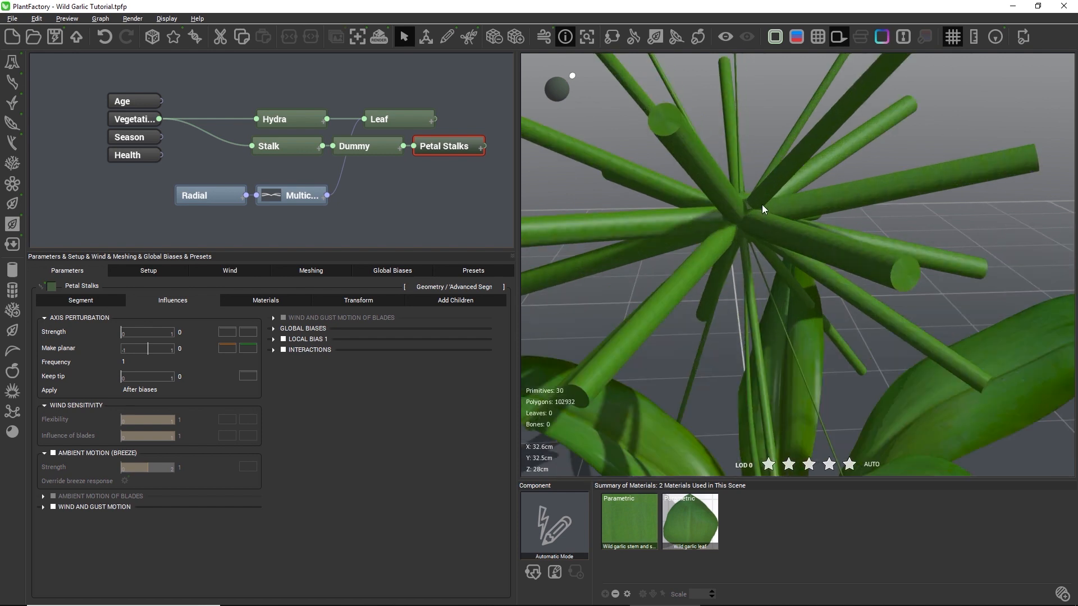
scroll(740, 195, "up", 3)
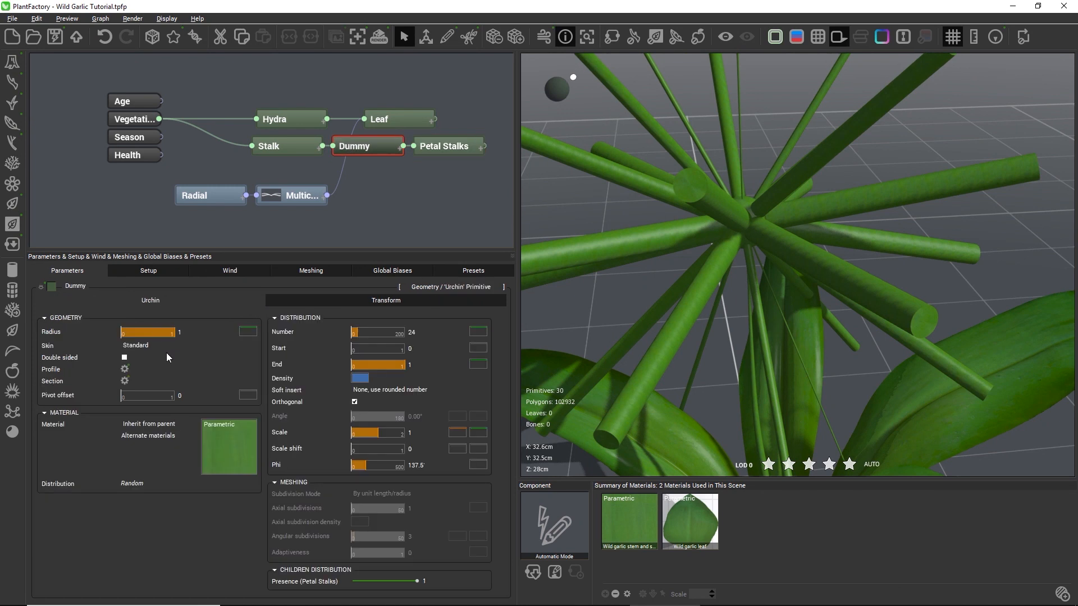
left_click(151, 345)
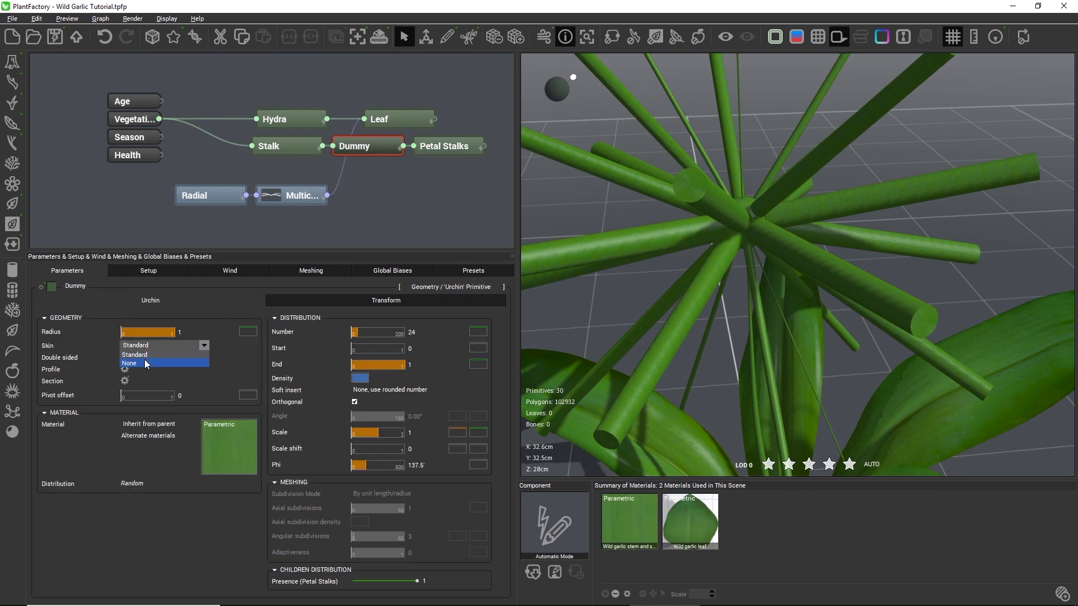
left_click(145, 363)
mouse_move(762, 270)
left_mouse_down()
mouse_move(836, 272)
mouse_move(793, 342)
mouse_move(756, 255)
left_mouse_up()
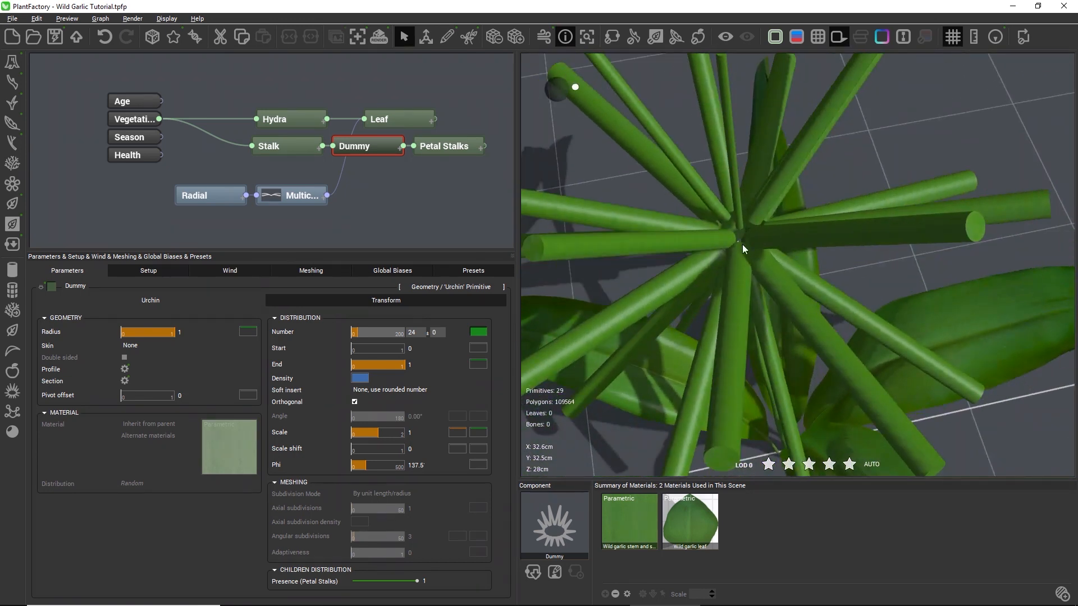
left_click_drag(159, 331, 161, 329)
left_click_drag(743, 295, 709, 264)
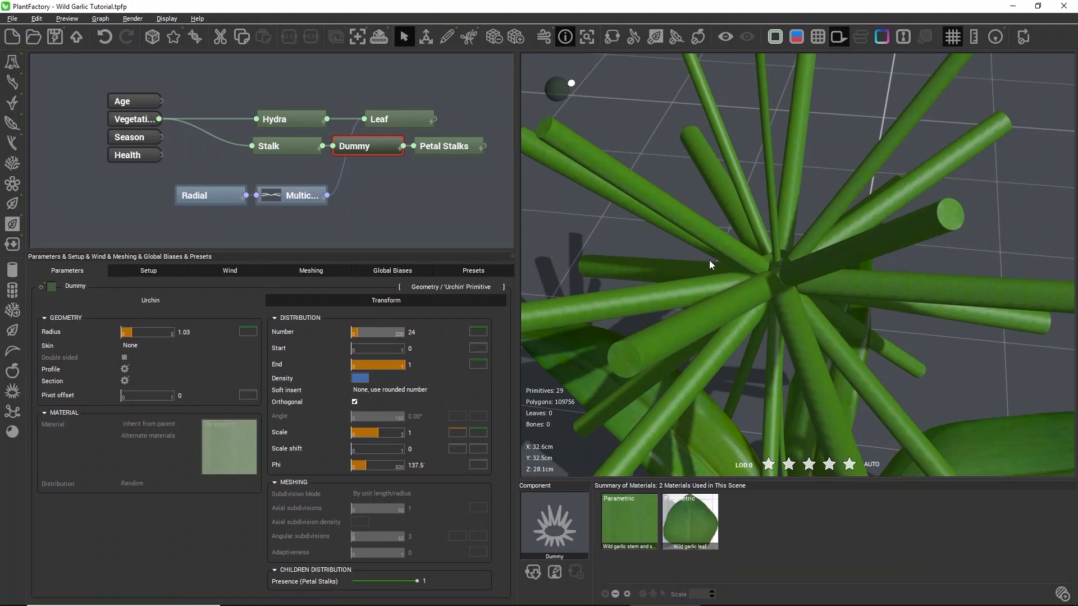
Step: Set the Petal Stalks' length to 1.8 with a variation of 0.2
left_click(453, 147)
left_click(181, 345)
type("1.8")
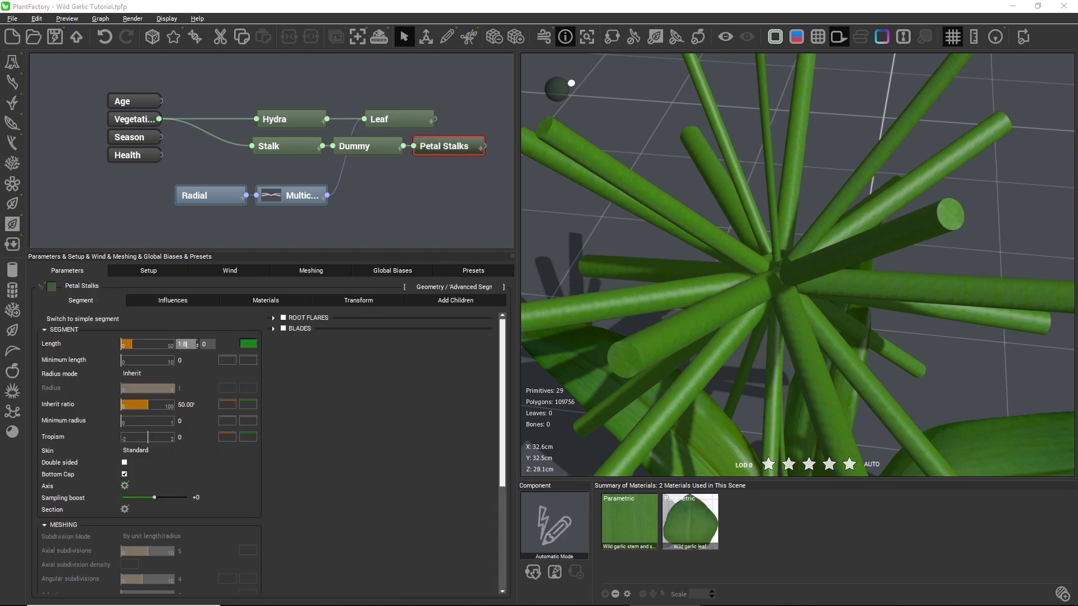
key("Tab")
type("0.")
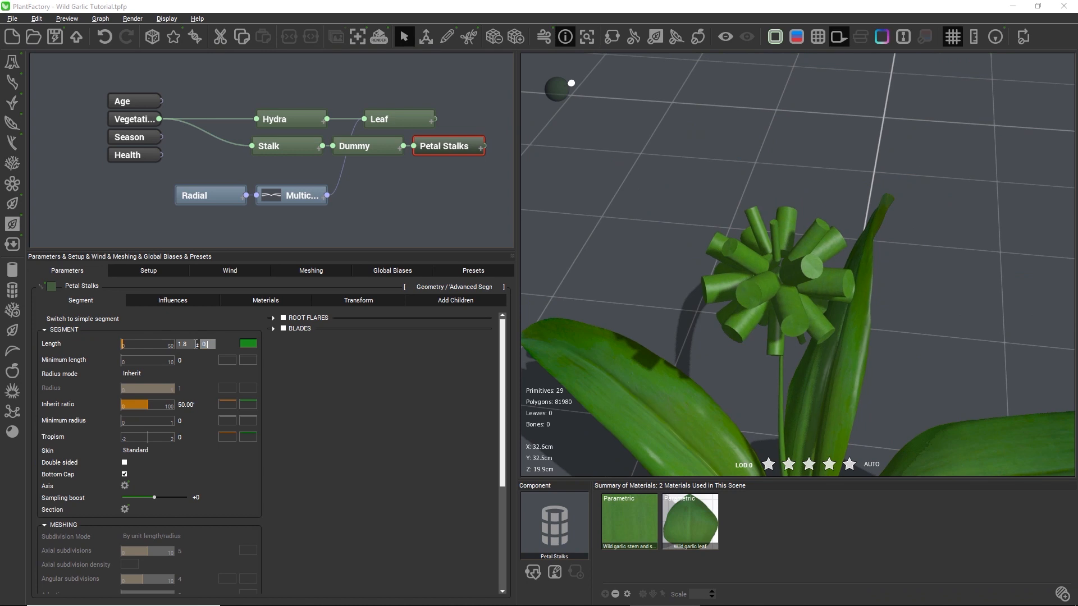
type("2")
key("Return")
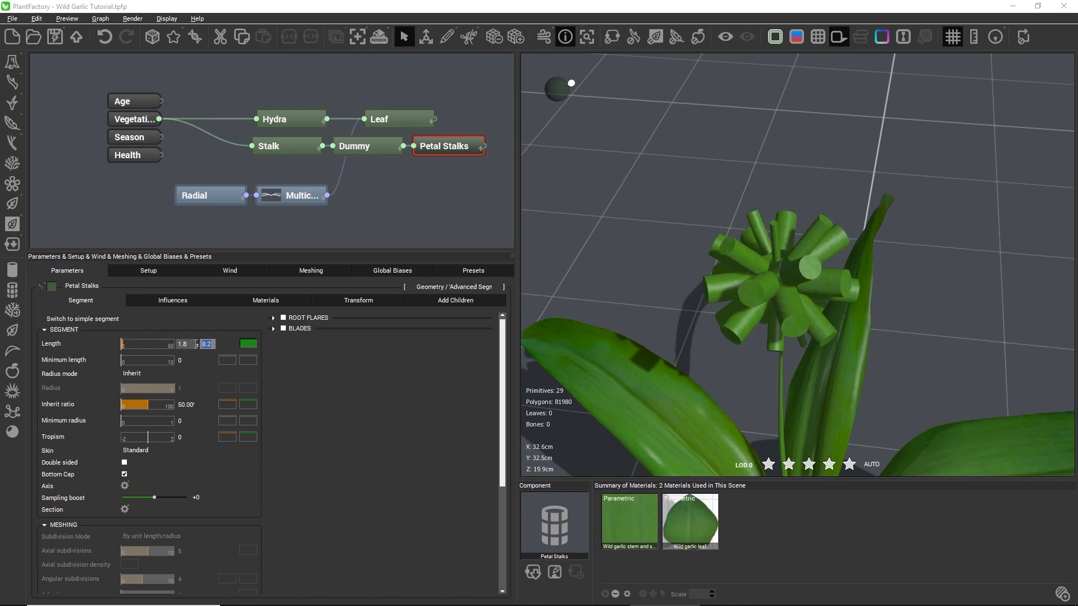
Step: Switch the Petal Stalks' radius mode to User defined and set the radius to 0.01
left_click(140, 373)
left_click(145, 389)
left_click(185, 389)
type("0.01")
key("Return")
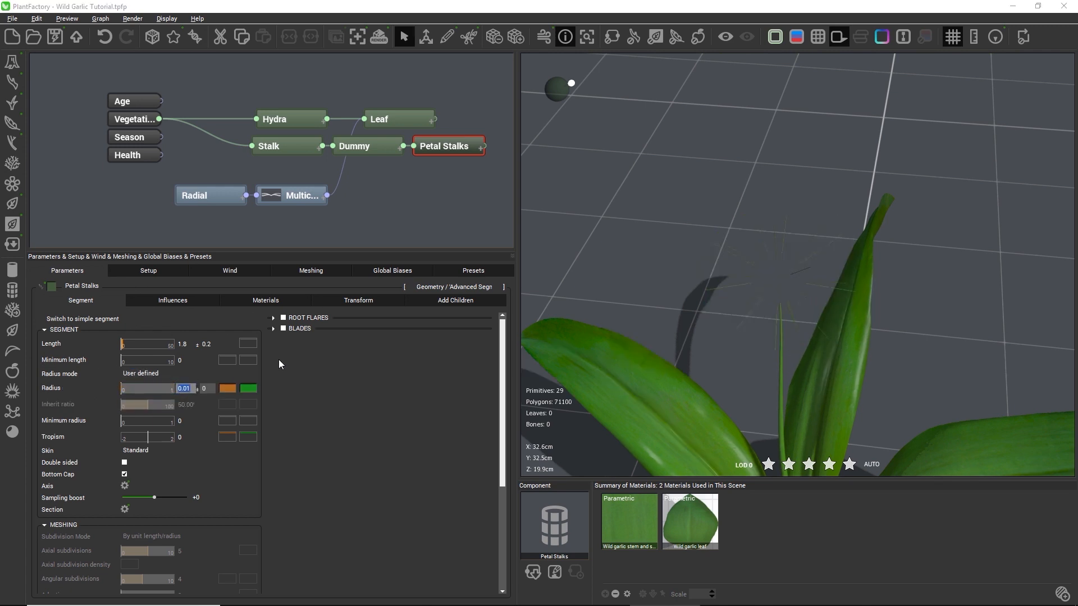
Step: Set the Petal Stalks' tropism to 1 with a variation of 0.2
left_click_drag(671, 318, 731, 304)
left_click_drag(825, 295, 730, 309)
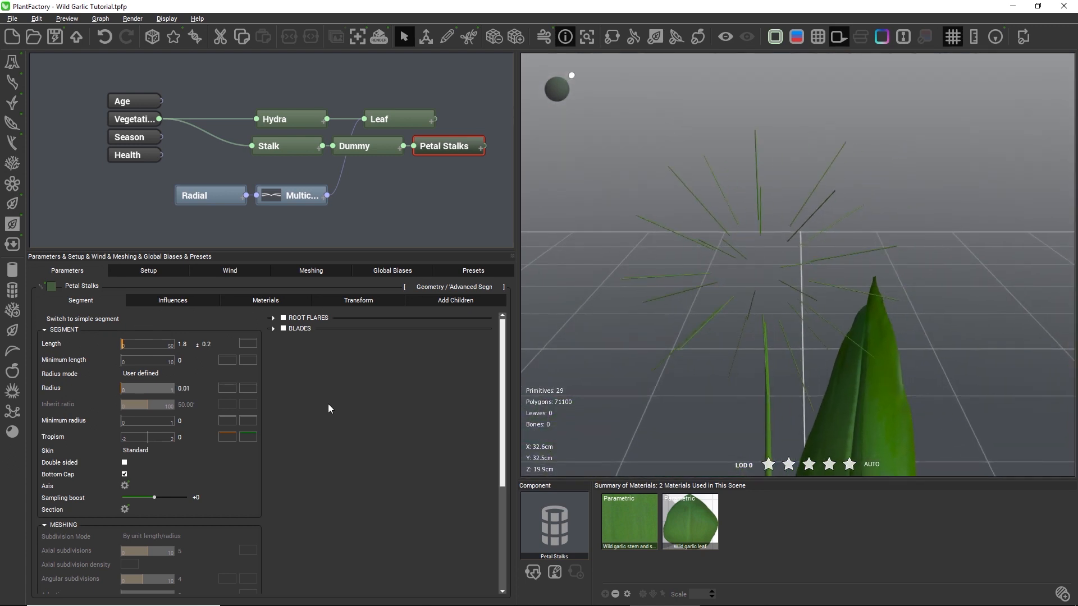
left_click(188, 439)
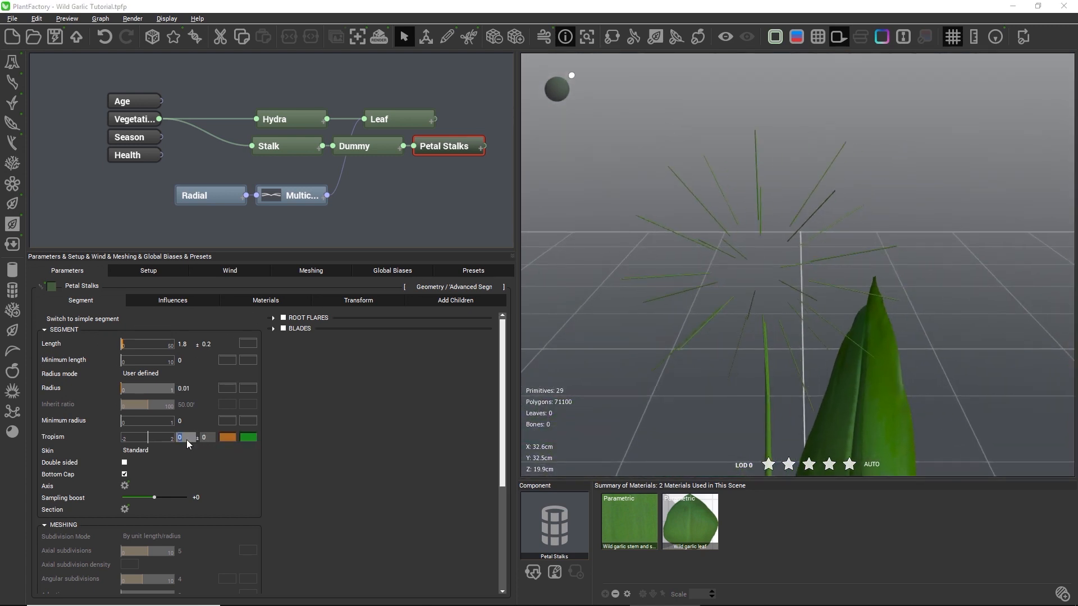
left_click(207, 436)
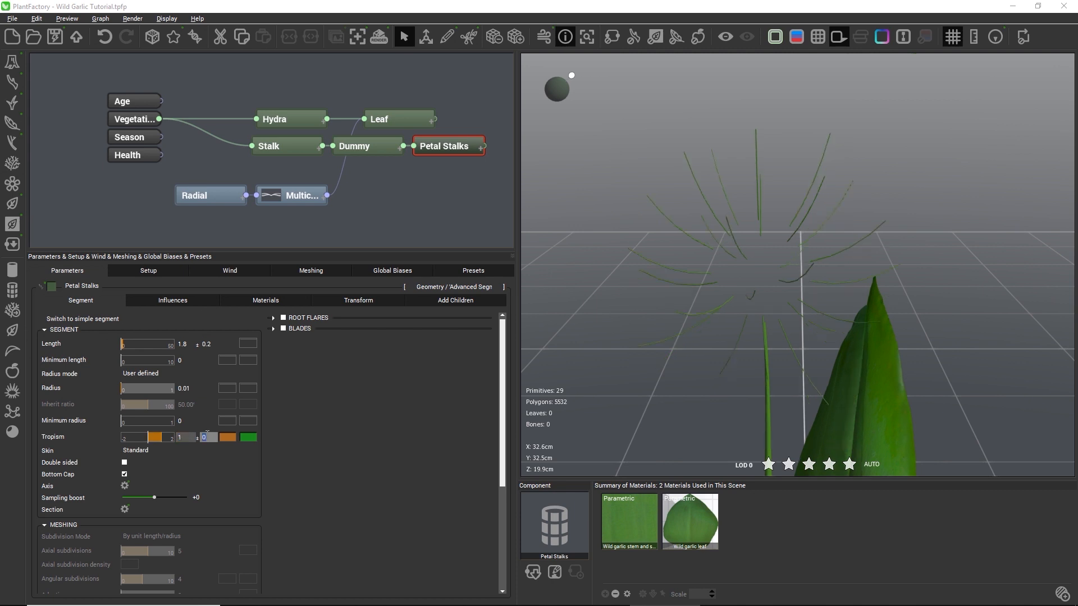
type("0.2")
key("Return")
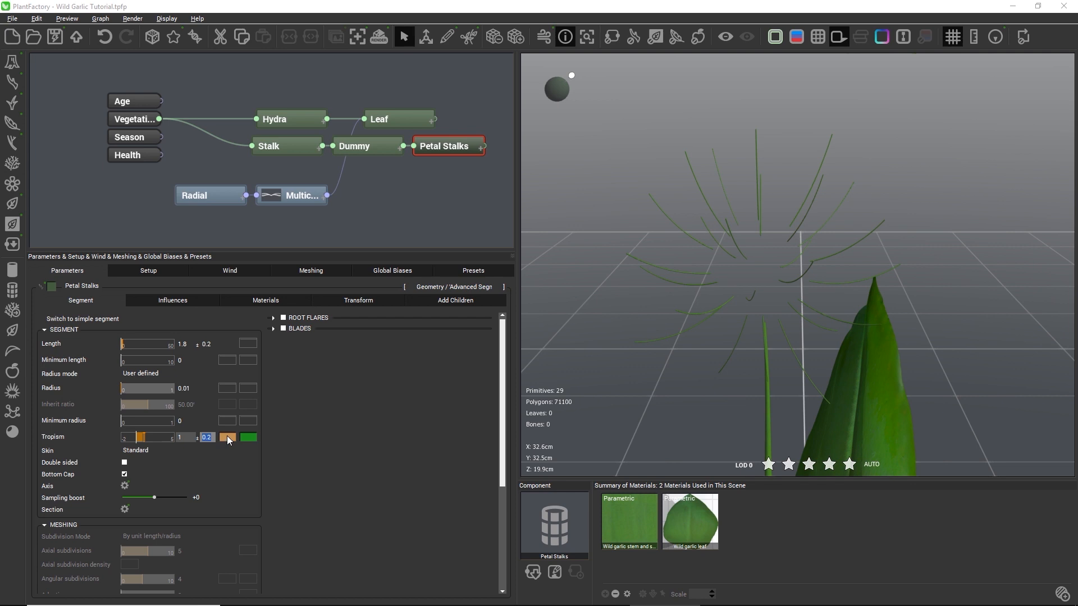
Step: Edit the tropism filter so the profile starts at Y 0 and steps up to Y 1 at about X 0.25
right_click(228, 441)
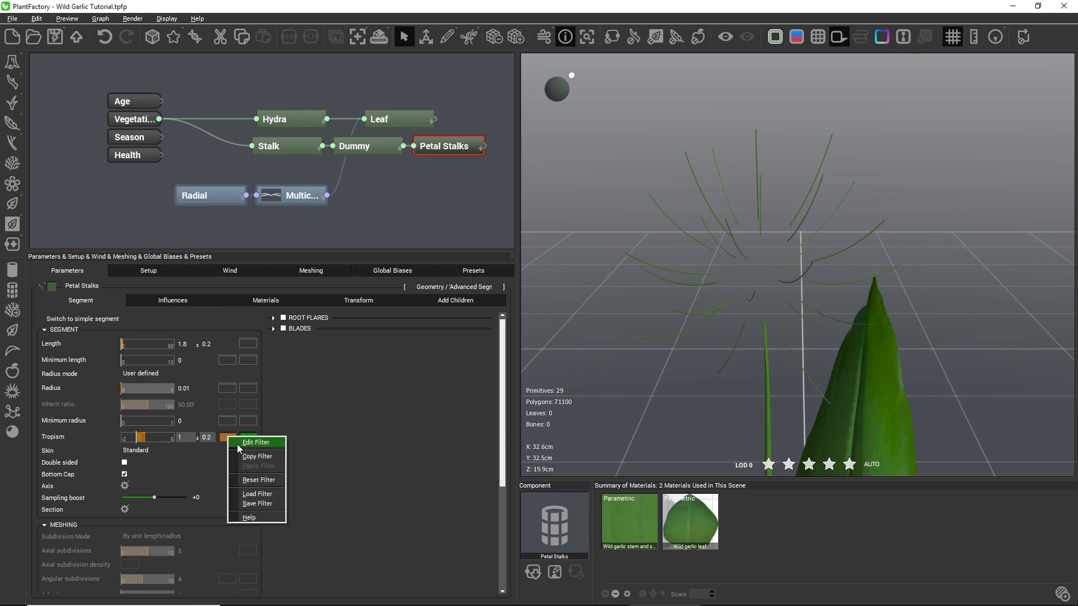
left_click(237, 443)
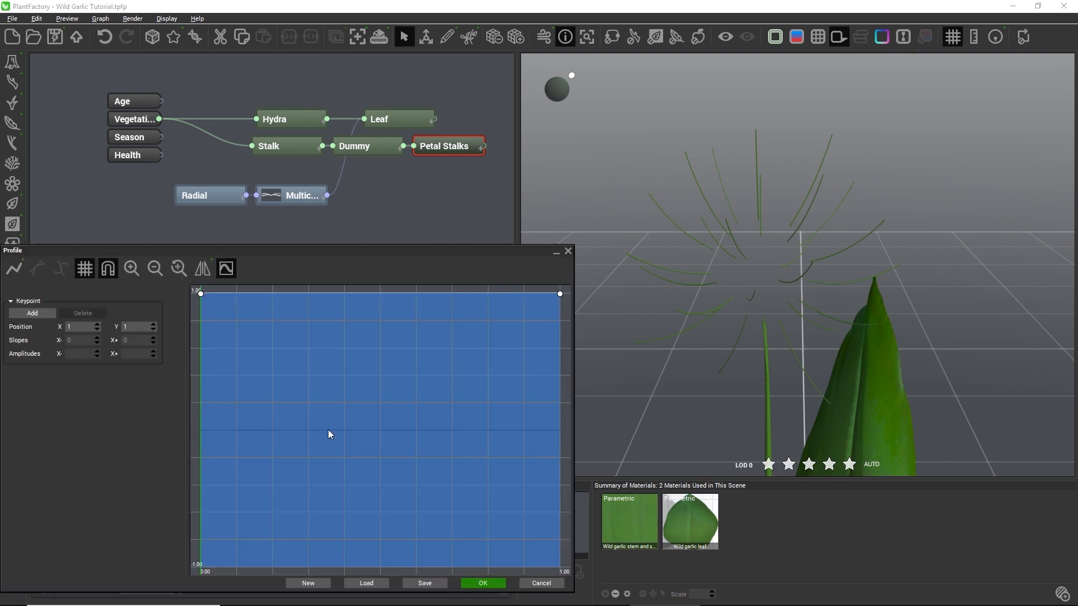
left_click(292, 432)
left_click(201, 296)
left_click_drag(201, 295, 191, 431)
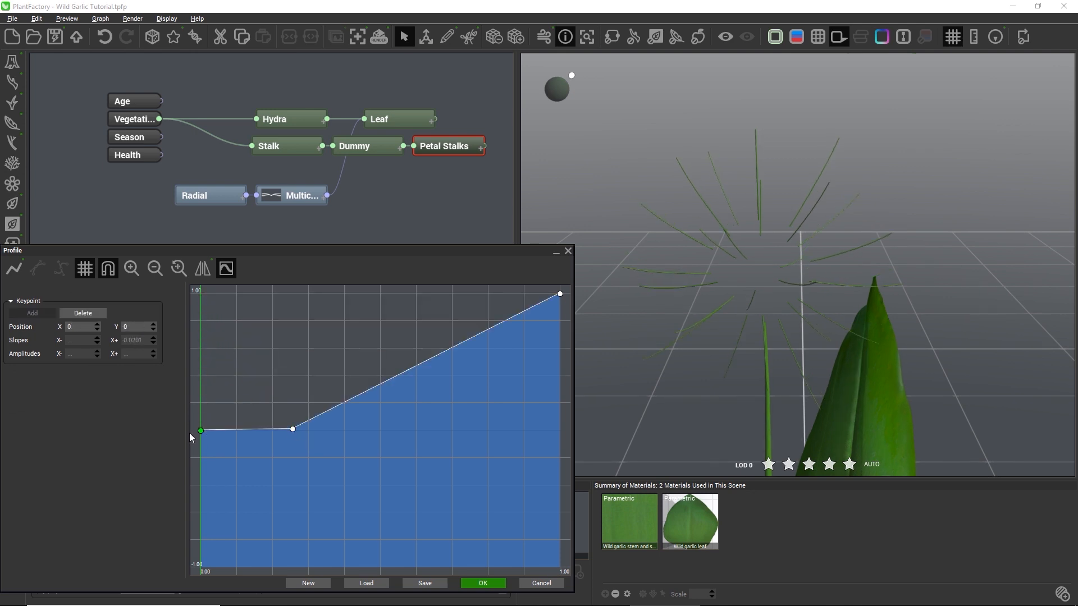
left_click(304, 298)
left_click_drag(304, 299, 291, 294)
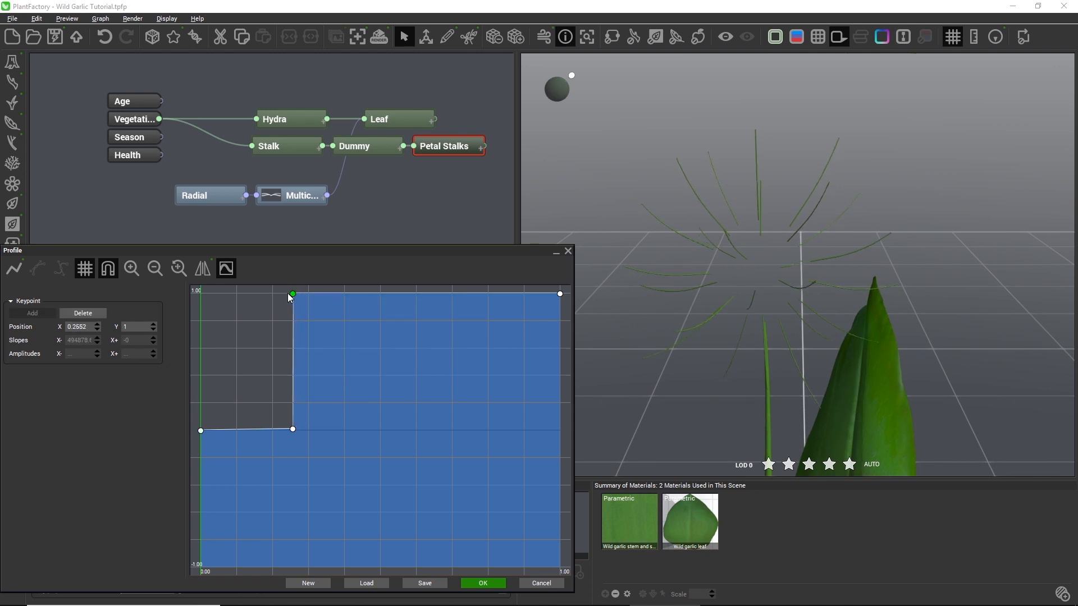
Step: Add a keypoint on the profile's upper edge, lower its end point to the graph's base, adjust a keypoint on the descent and apply the filter
left_click(416, 292)
left_click_drag(559, 294, 575, 572)
double_click(475, 527)
left_click(476, 530)
left_click_drag(474, 528, 460, 540)
left_click(483, 584)
Step: Enable Local Bias 1 on the Petal Stalks and make it use local coordinates
mouse_move(787, 278)
left_mouse_down()
mouse_move(709, 274)
mouse_move(812, 272)
mouse_move(793, 276)
left_mouse_up()
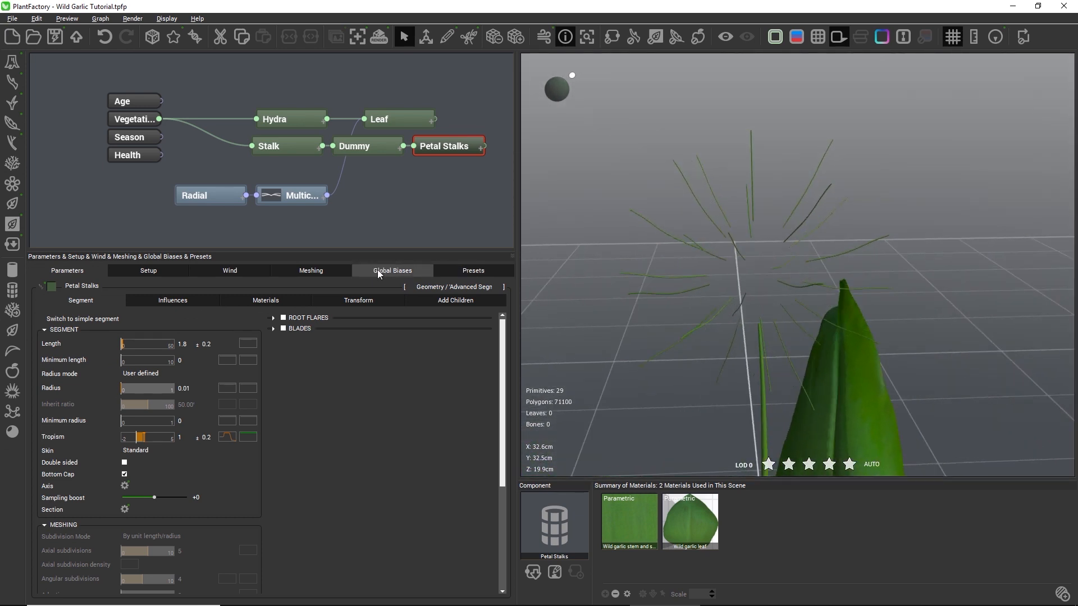
left_click(210, 301)
left_click(303, 340)
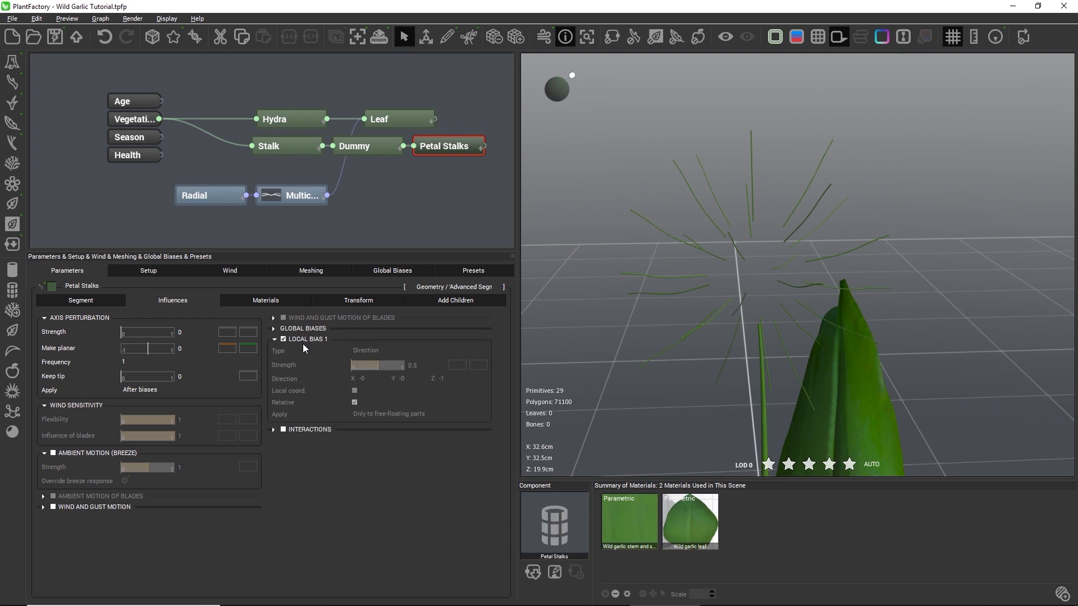
left_click(354, 391)
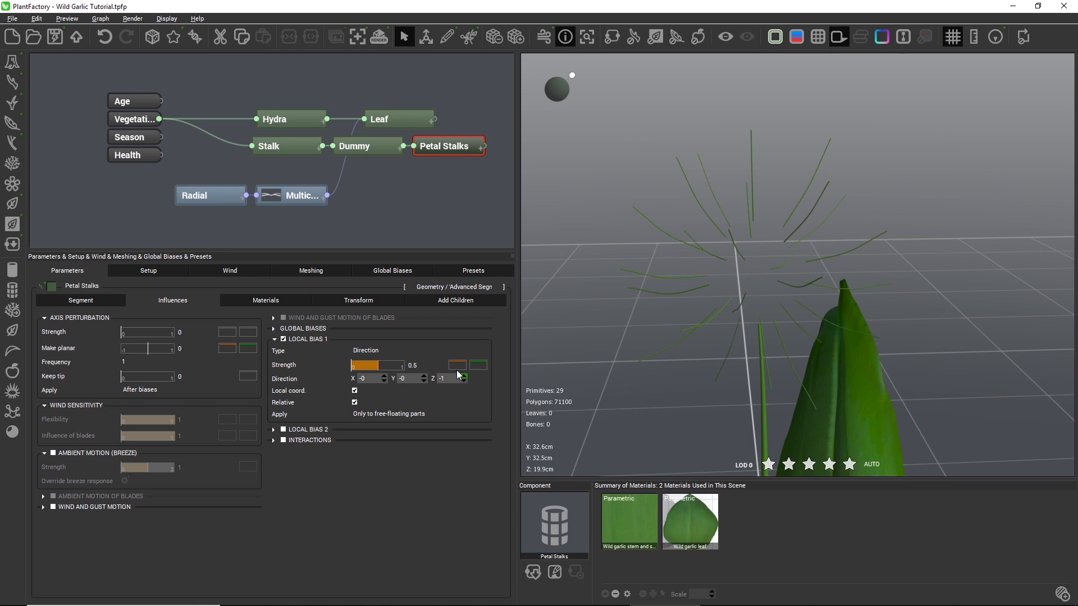
Step: Edit Local Bias 1's green strength filter to start at Y 0, stay low until a keypoint near X 0.61, Y 0.08, and rise to Y 1
left_click_drag(561, 370, 709, 325)
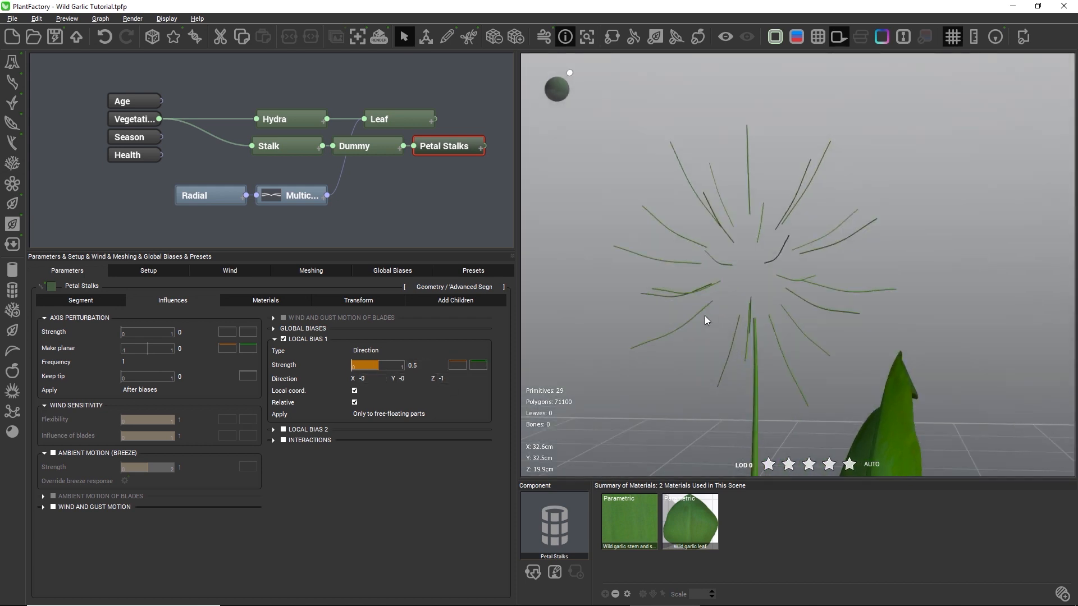
right_click(481, 369)
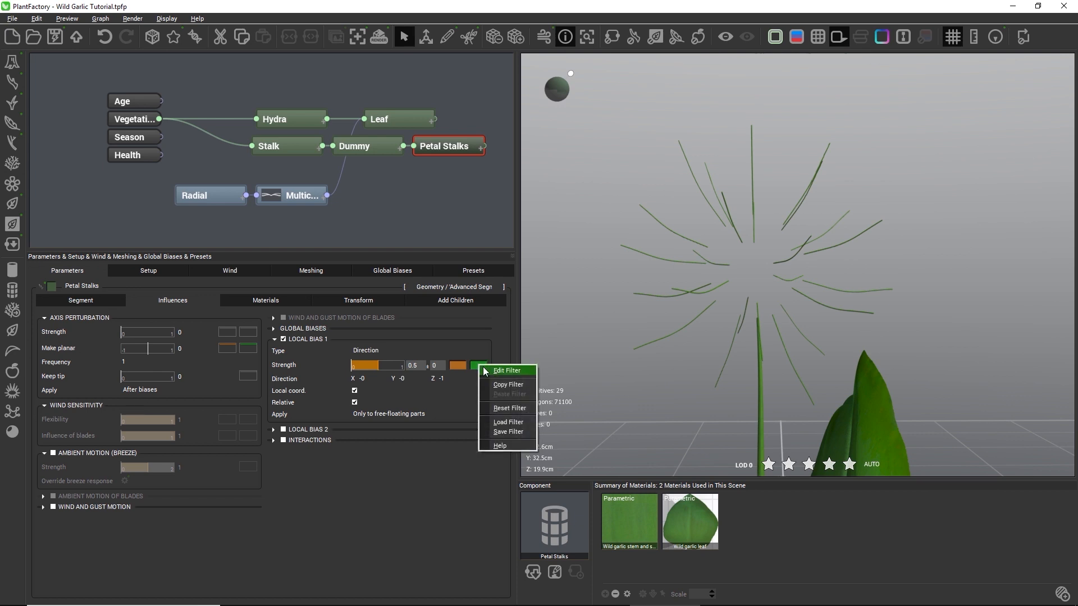
left_click(485, 370)
left_click_drag(628, 197, 525, 197)
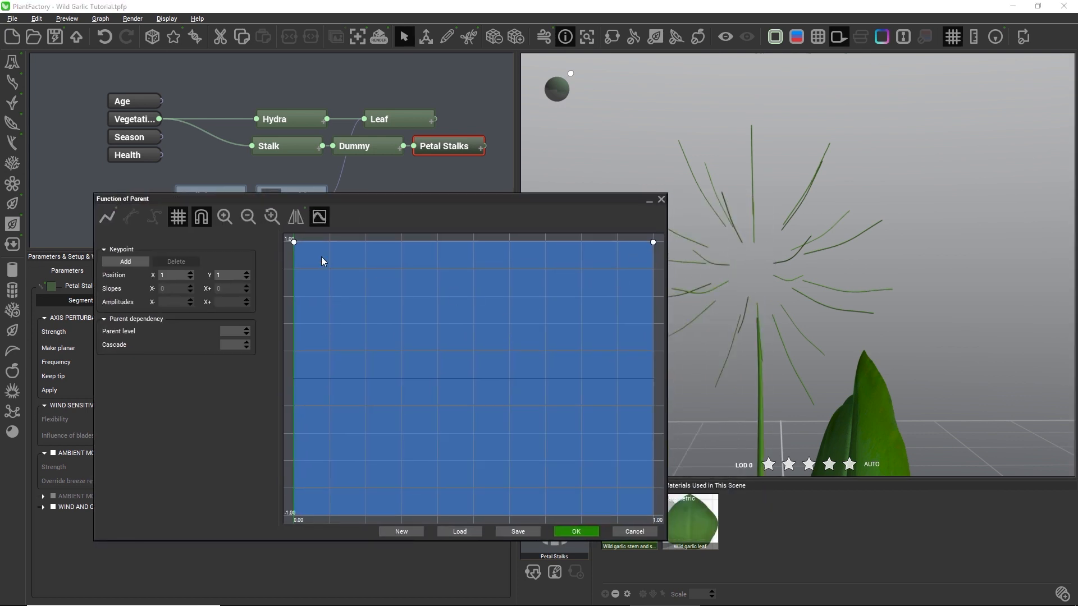
left_click_drag(294, 240, 272, 382)
left_click(486, 370)
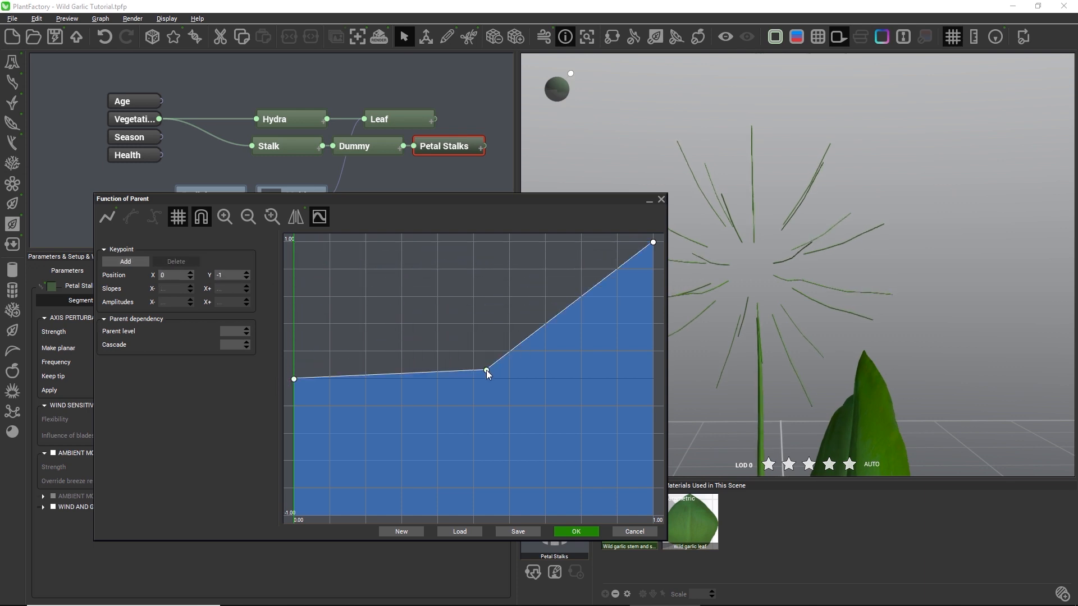
left_click_drag(487, 372, 515, 371)
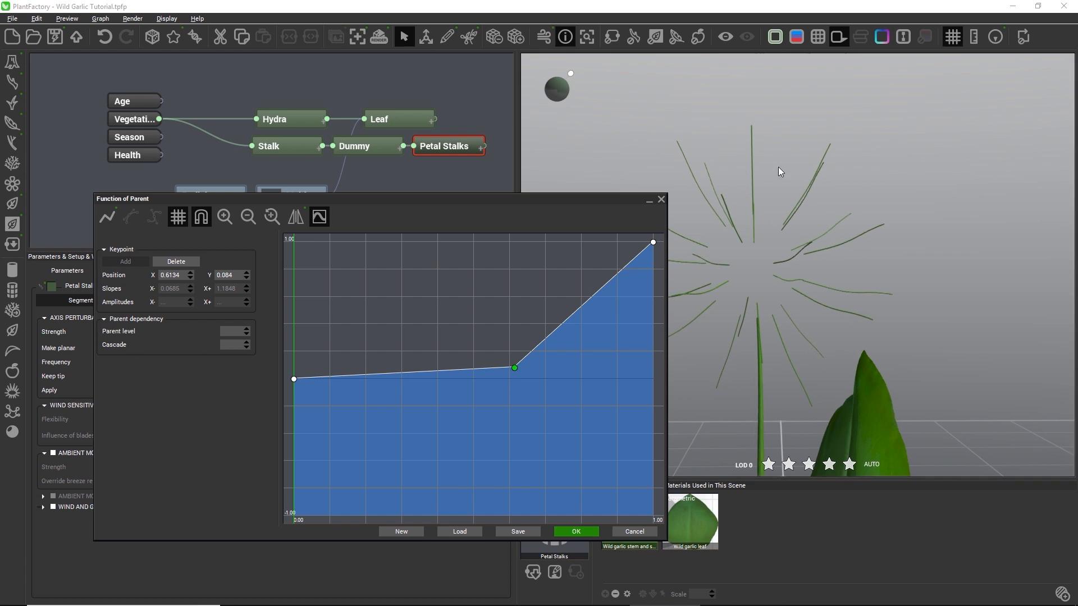
left_click(576, 531)
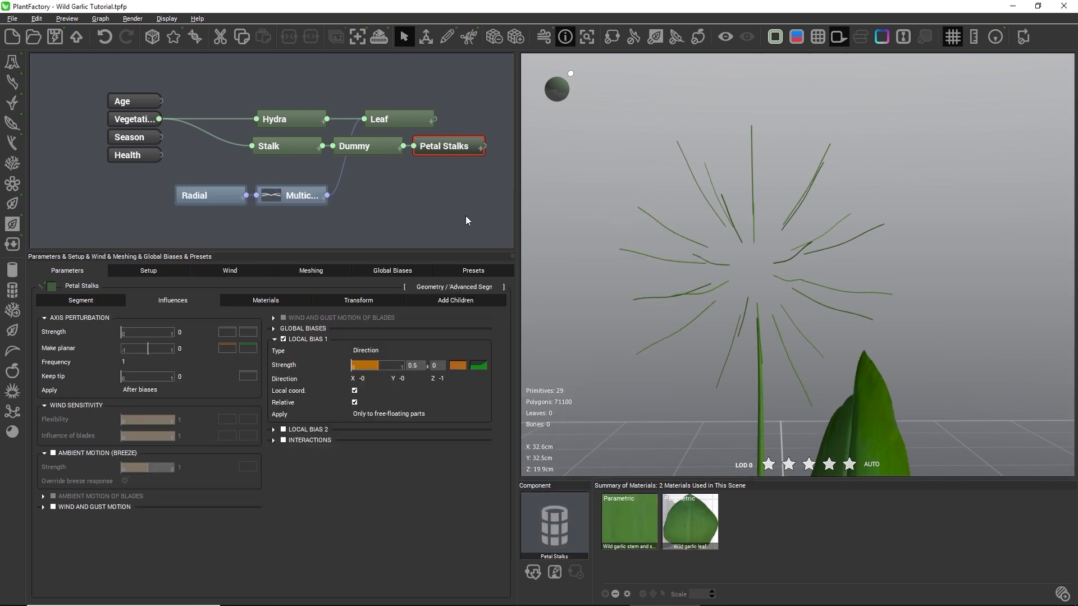
Step: Set the Dummy urchin's distribution number to 20 with a variation of 5
left_click(364, 152)
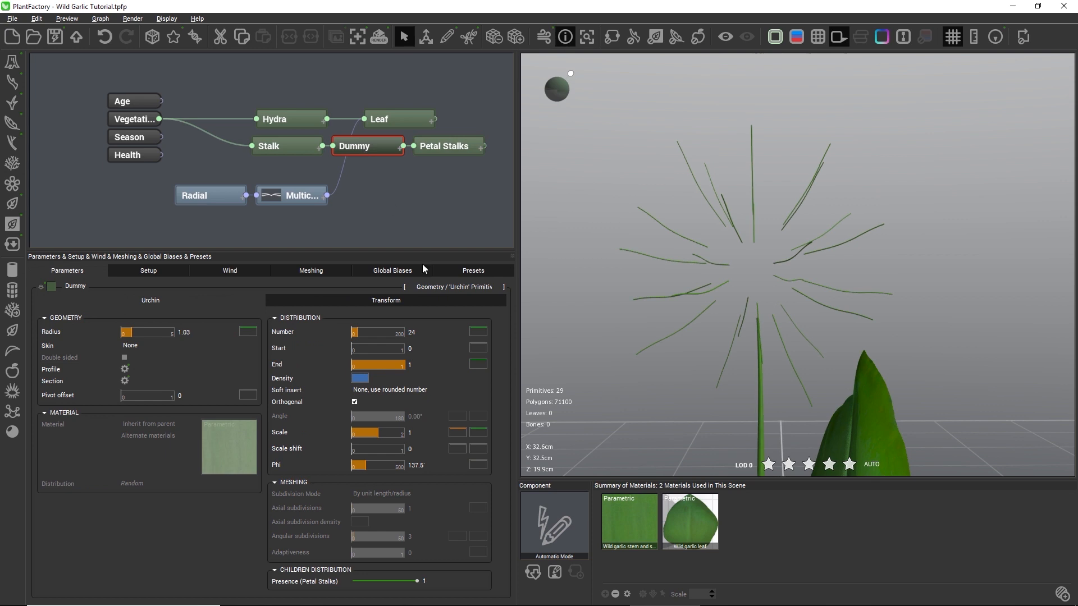
left_click(416, 334)
type("20")
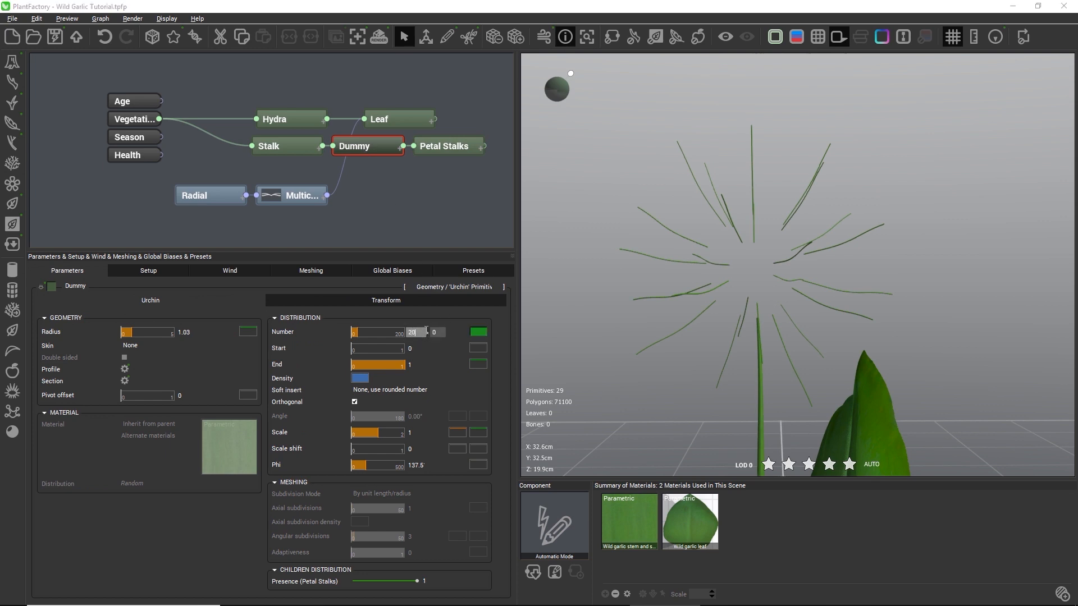
left_click(436, 331)
type("5")
key("Return")
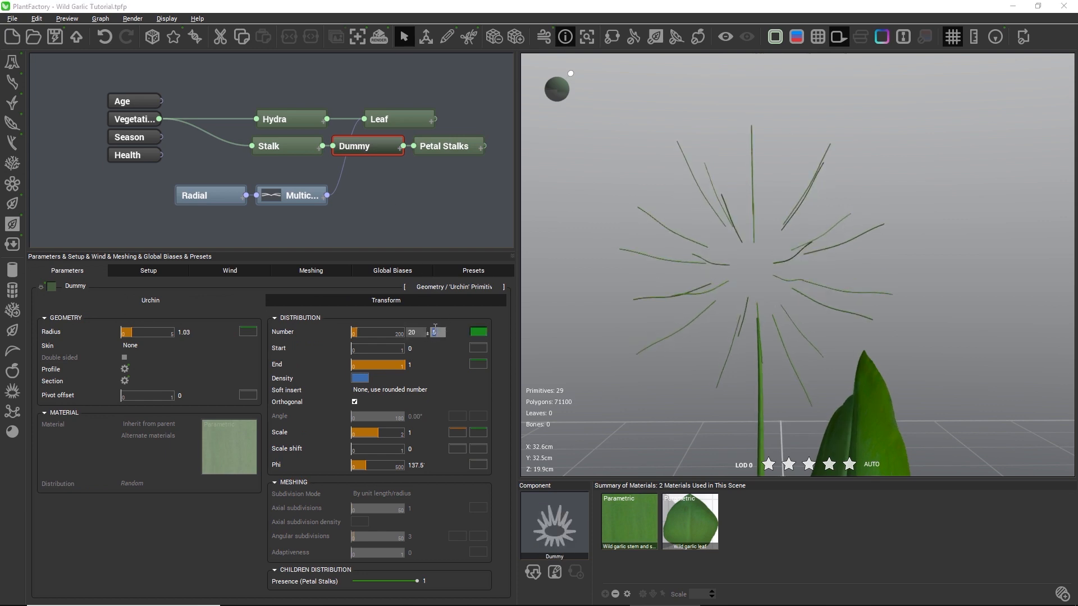
Step: Set the Dummy's distribution start to about 0.44 with a variation of 0.05
left_click_drag(354, 350, 396, 350)
left_click(440, 348)
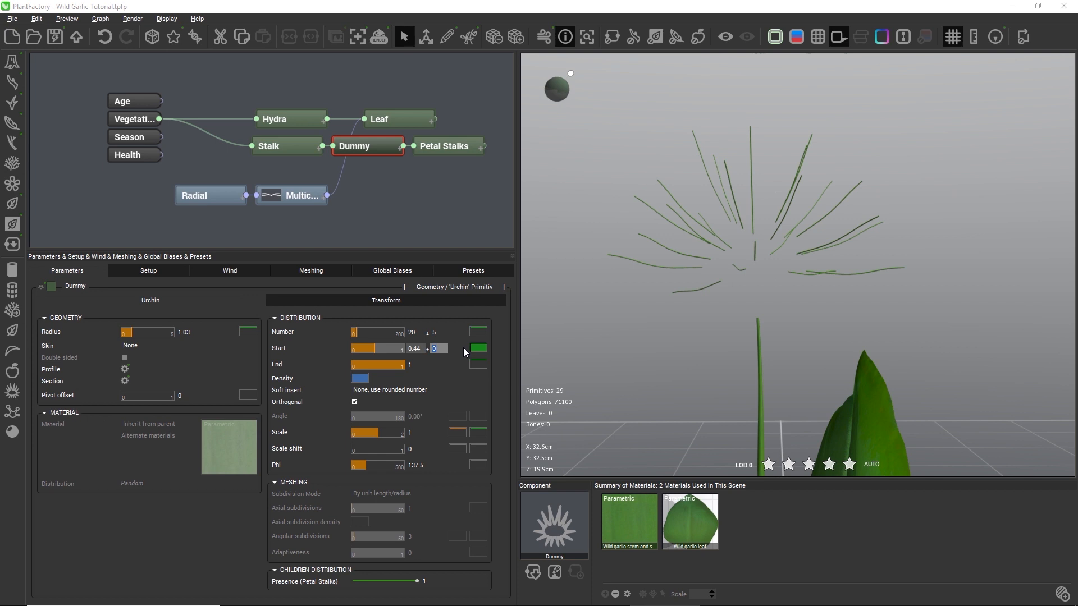
type("0.05")
key("Return")
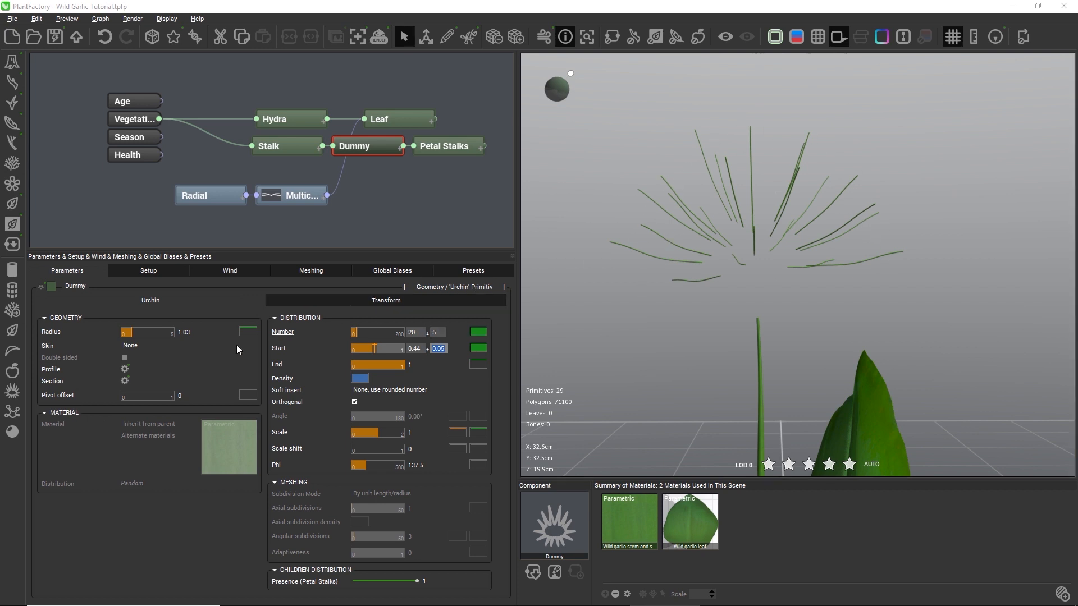
Step: Set the Dummy urchin's radius to 0.01
left_click(187, 332)
type("0.0")
key("Return")
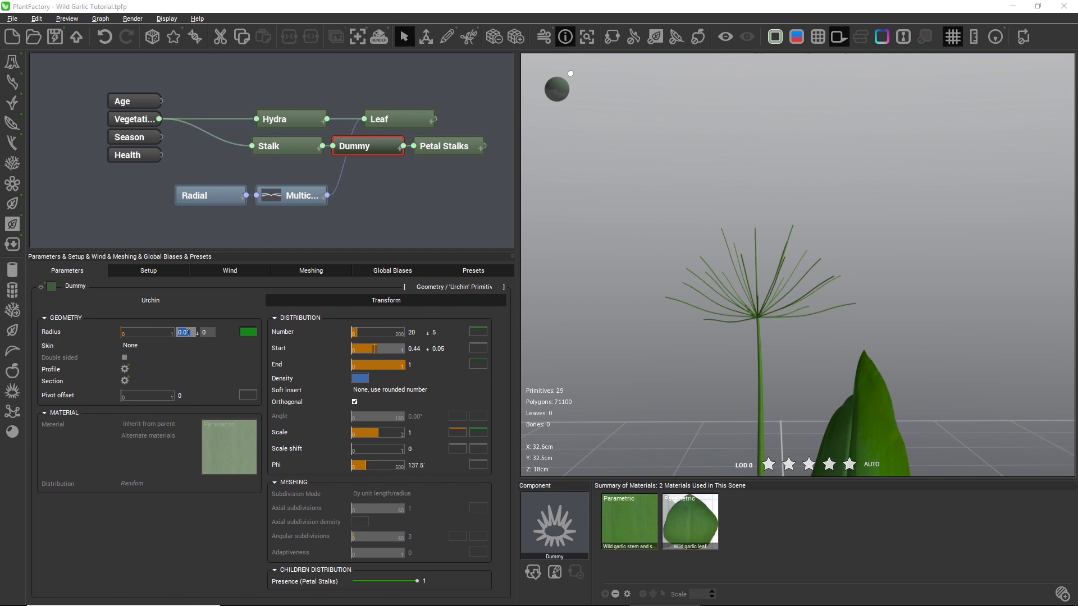
Step: Edit the Dummy's density filter with a keypoint near the upper edge at about X 0.7 and a dip at about X 0.62, Y 0.28
mouse_move(639, 251)
left_mouse_down()
mouse_move(634, 282)
mouse_move(628, 263)
left_mouse_up()
right_click(354, 381)
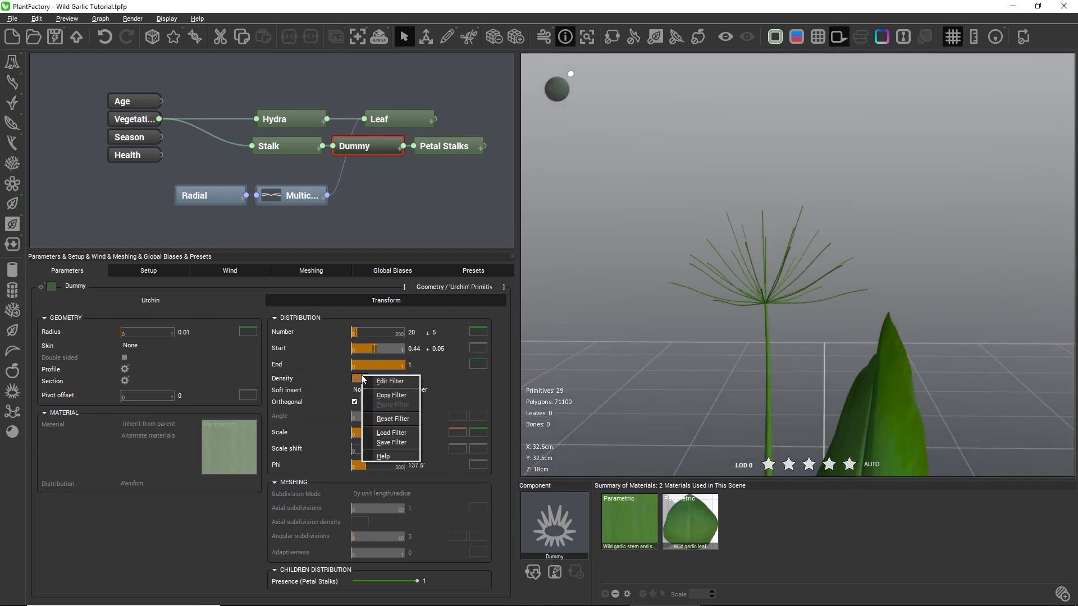
left_click(396, 381)
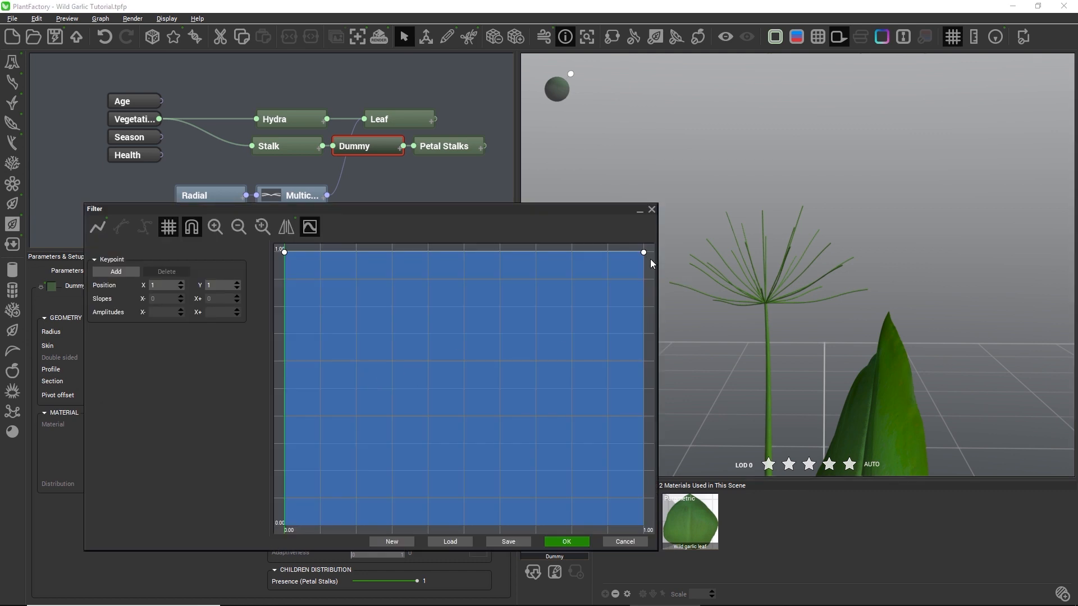
left_click(550, 261)
left_click_drag(550, 261, 536, 260)
left_click(499, 456)
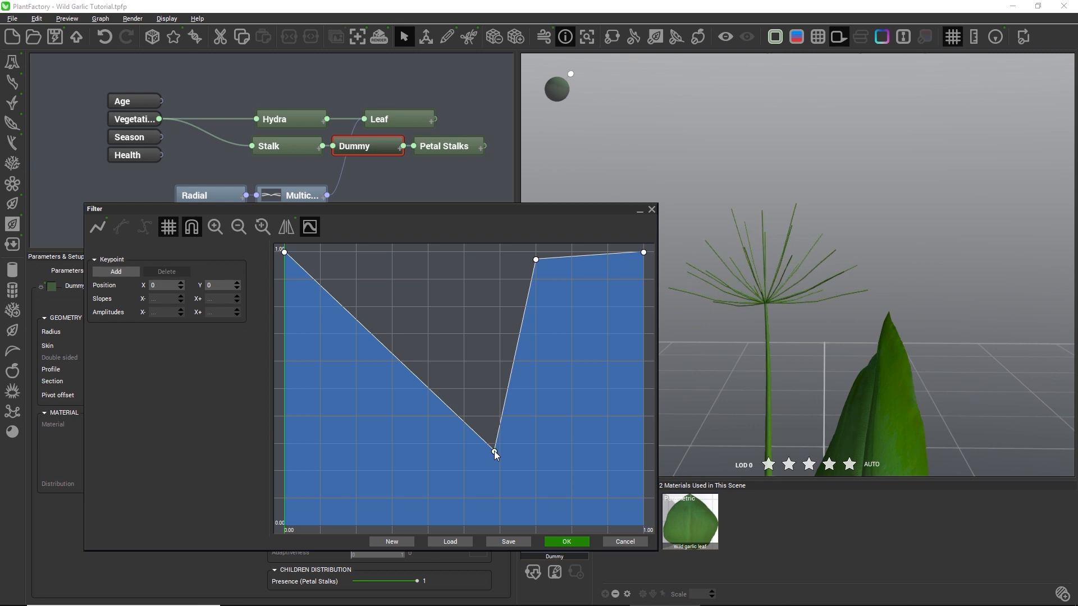
left_click_drag(500, 455, 507, 450)
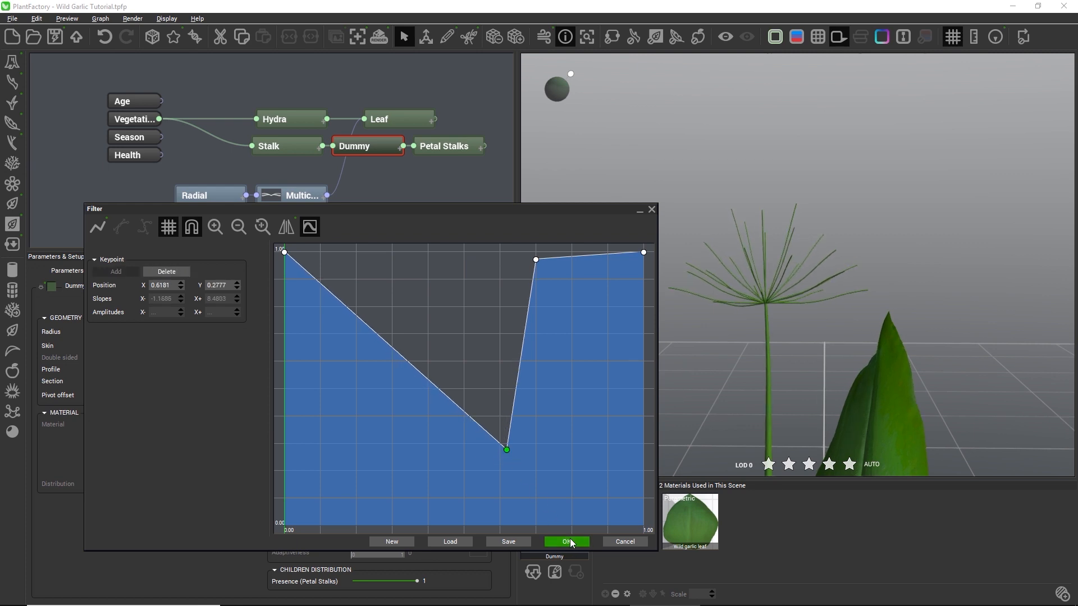
left_click(566, 542)
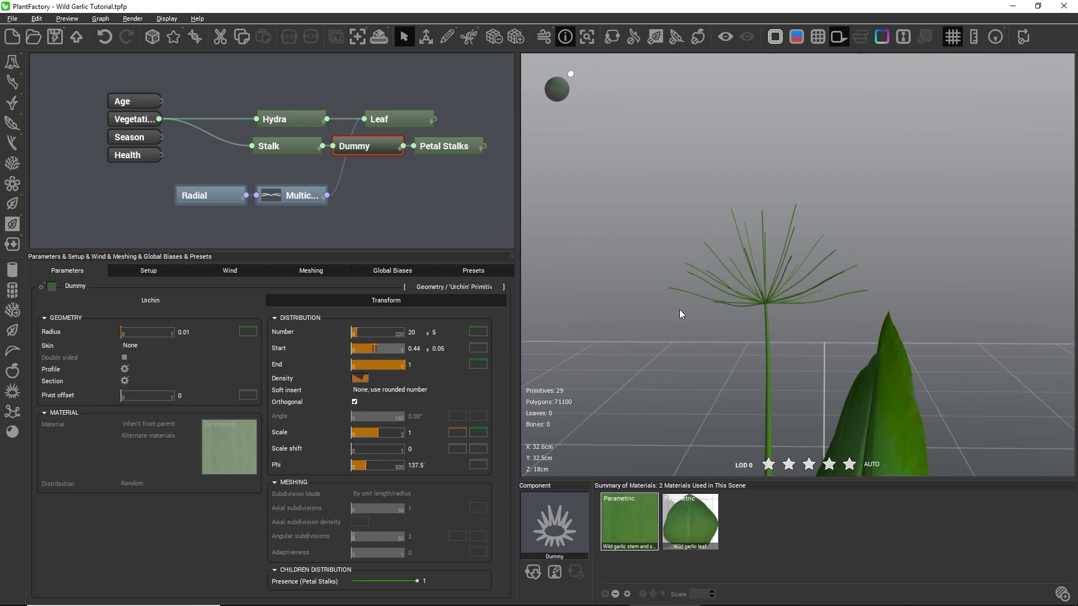
Step: Add an advanced segment as a child of the Petal Stalks and name it Petals
middle_click_drag(432, 191, 365, 188)
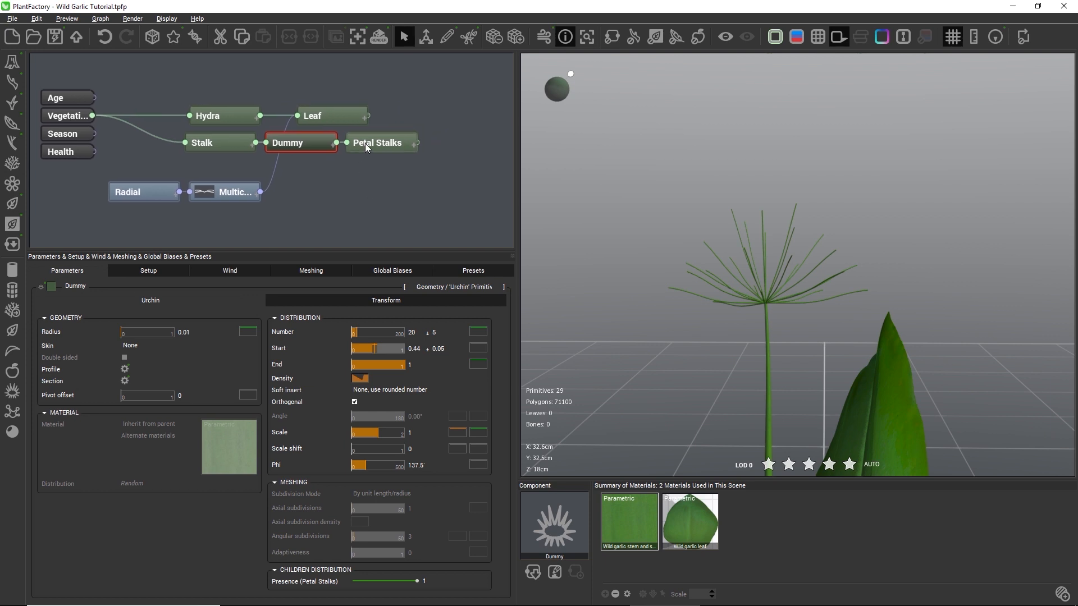
left_click(365, 147)
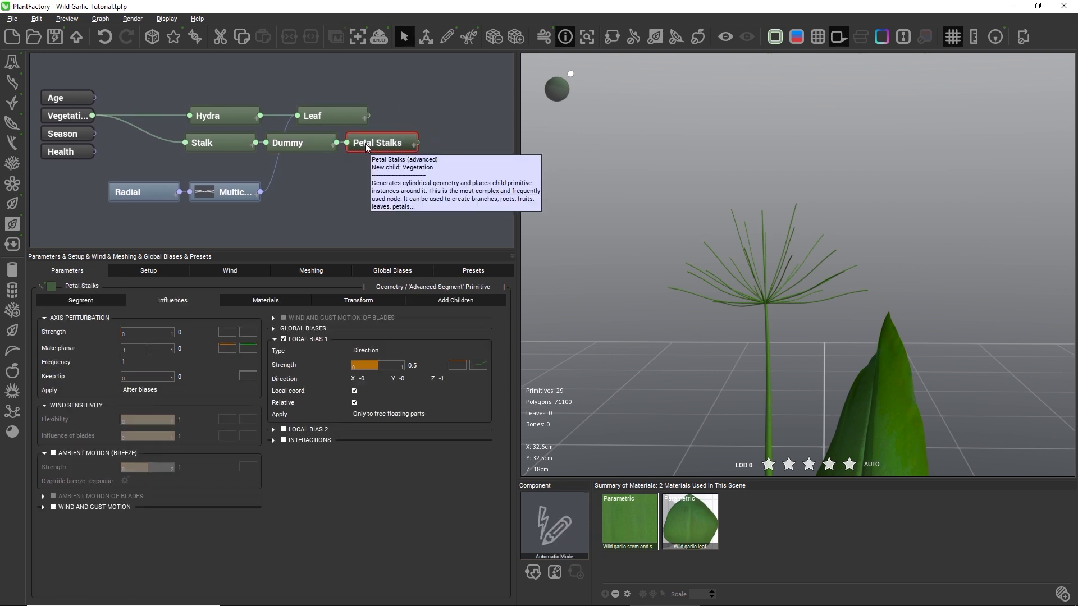
left_click(12, 290)
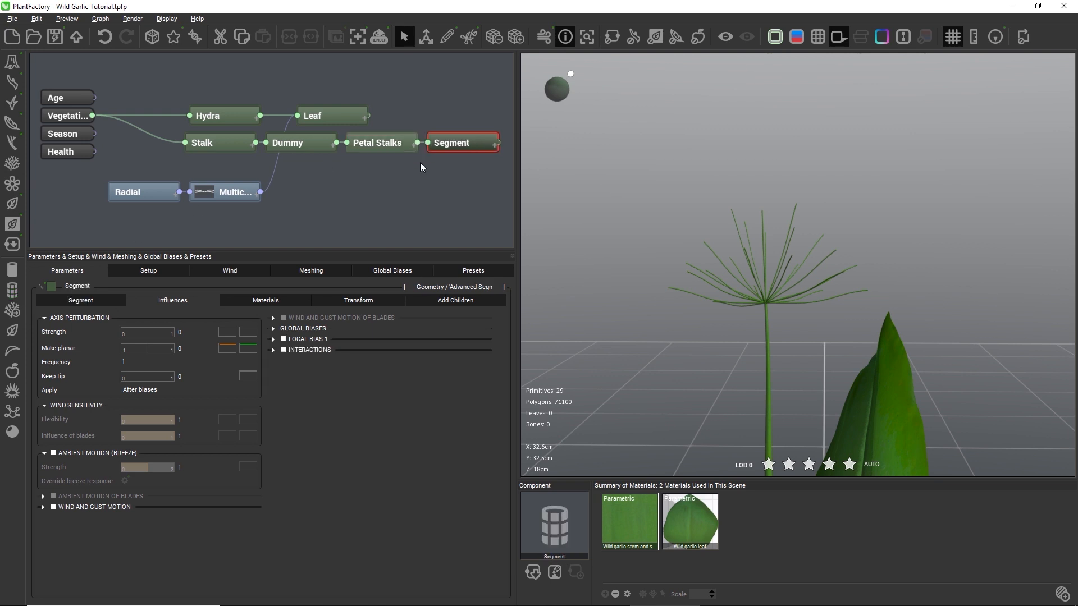
double_click(448, 146)
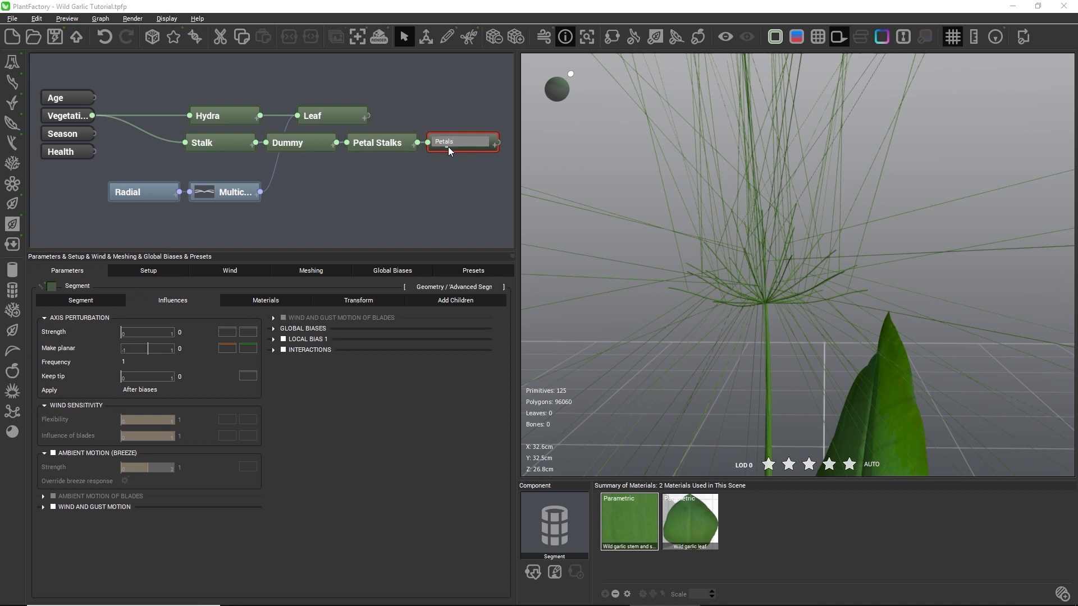
type("Petals")
key("Return")
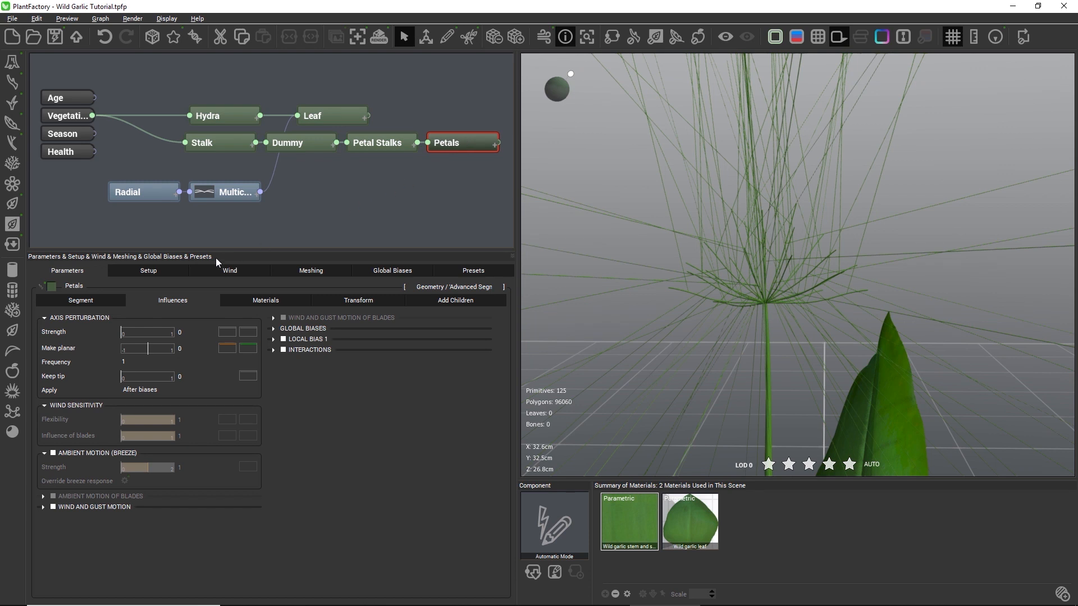
Step: Enable blades on the Petals segment and set its length to 10 and inherit ratio to 0%
left_click(106, 301)
left_click(284, 329)
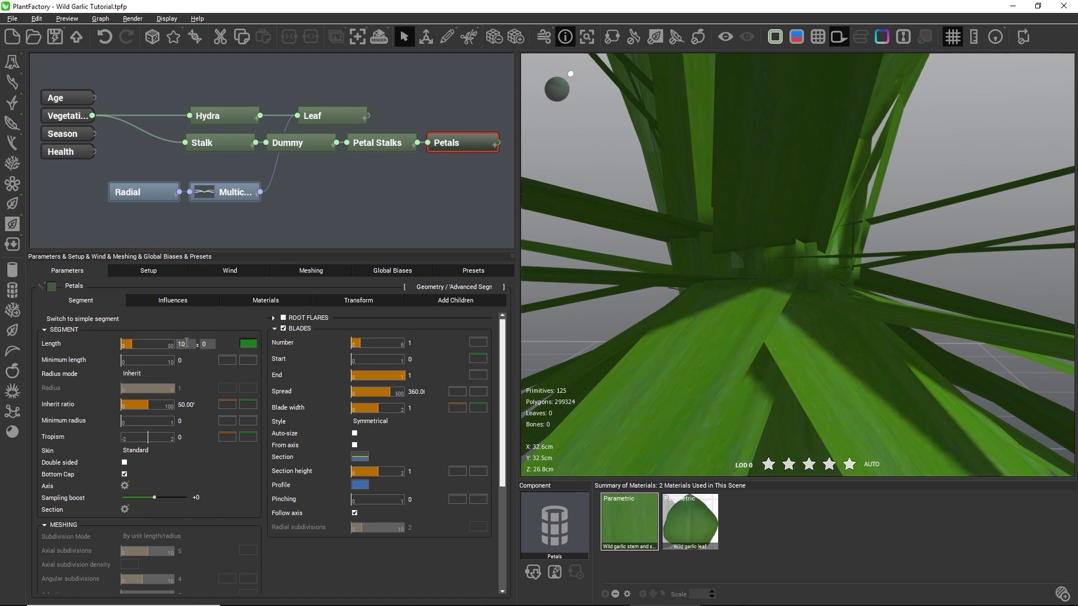
left_click(185, 405)
type("0")
key("Return")
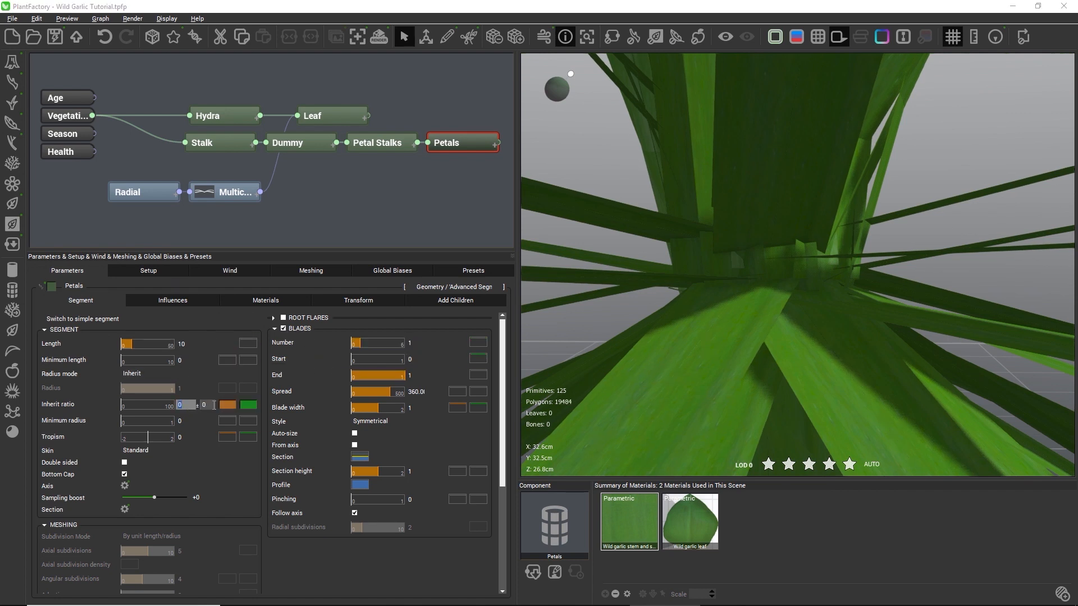
Step: Set the positioning method of the Petals on the Petal Stalks to Tip of the segment
left_click(388, 141)
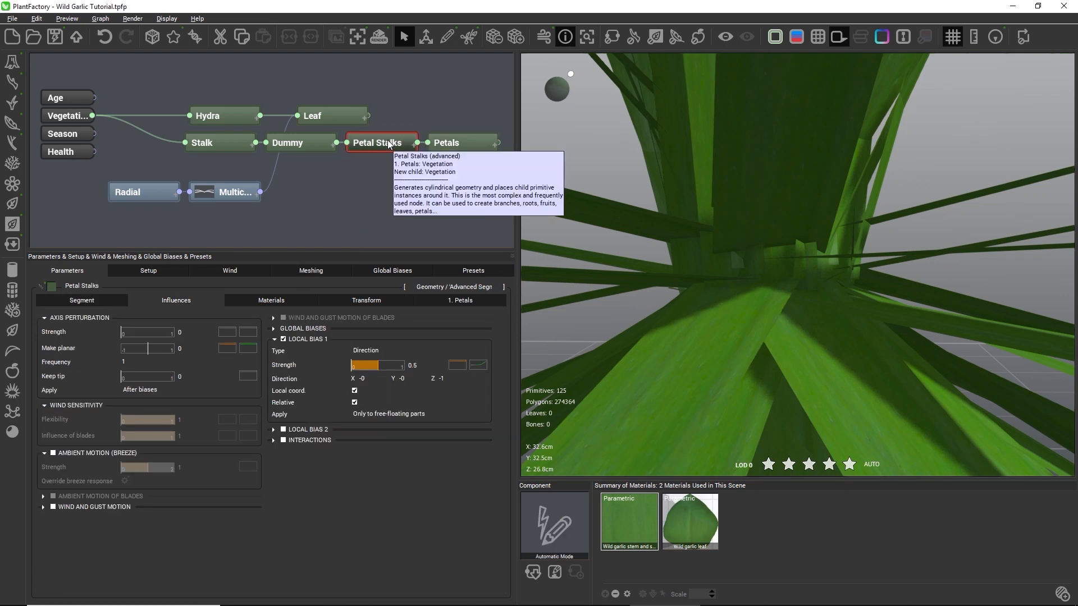
left_click(449, 303)
left_click(168, 492)
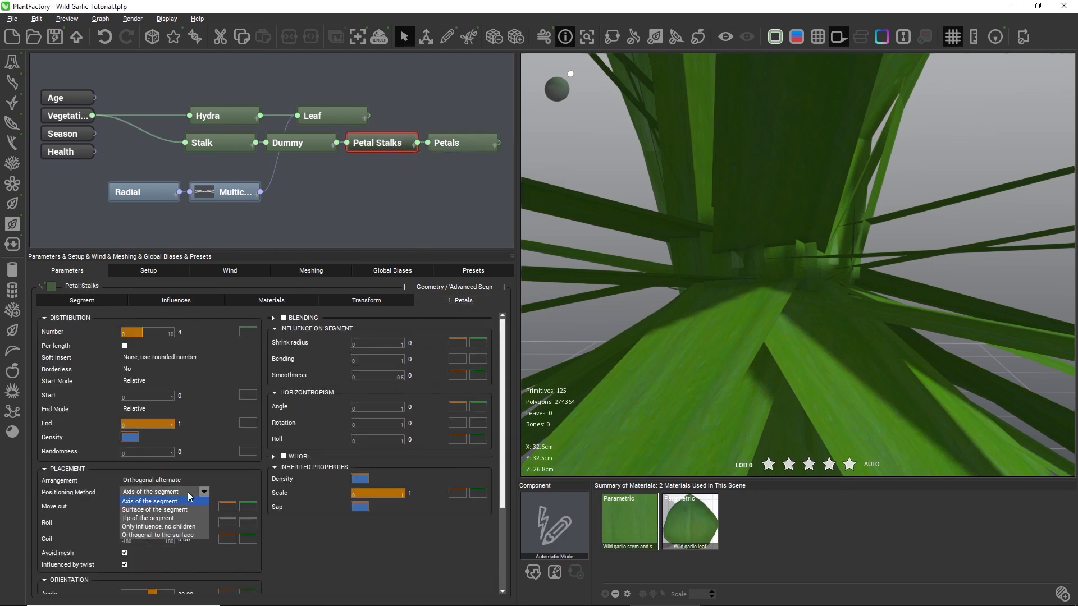
left_click(150, 520)
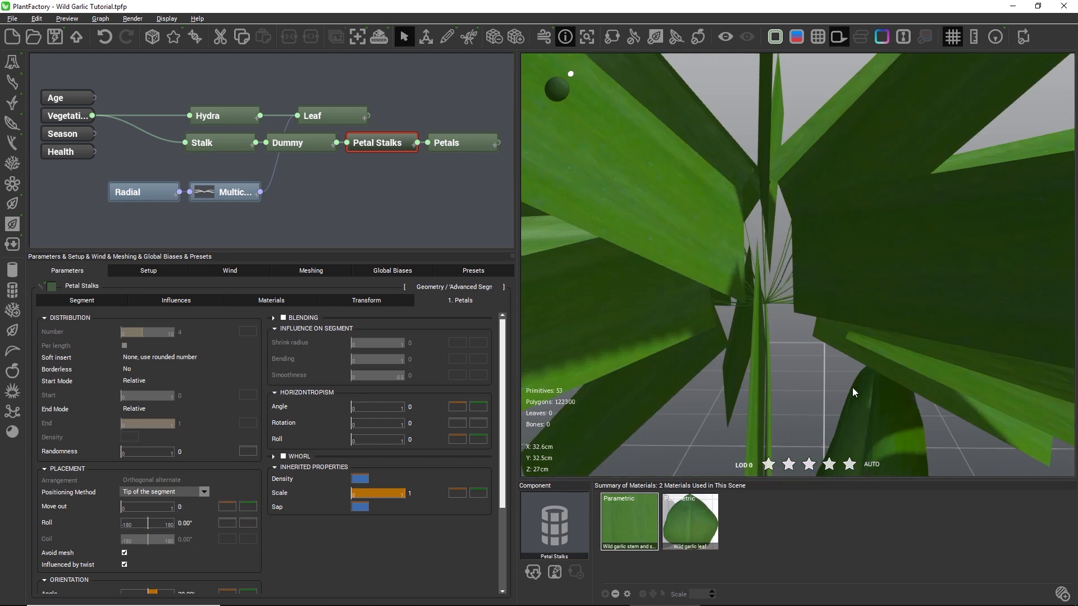
right_click_drag(848, 388, 755, 370)
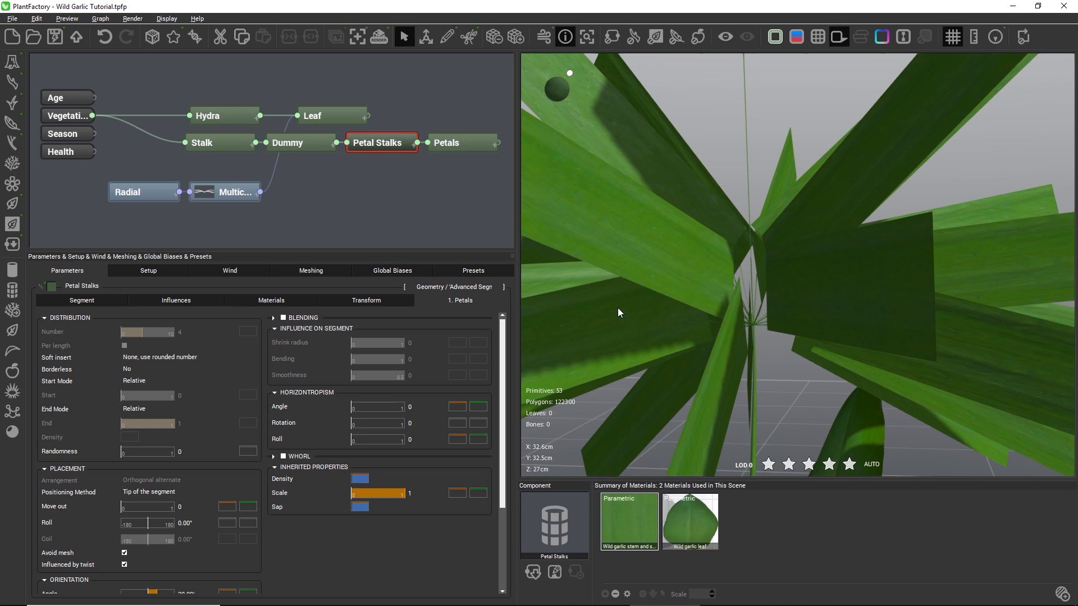
Step: Copy the Leaf's blade profile filter and paste it onto the Petals' blade profile
left_click(316, 108)
right_click(366, 486)
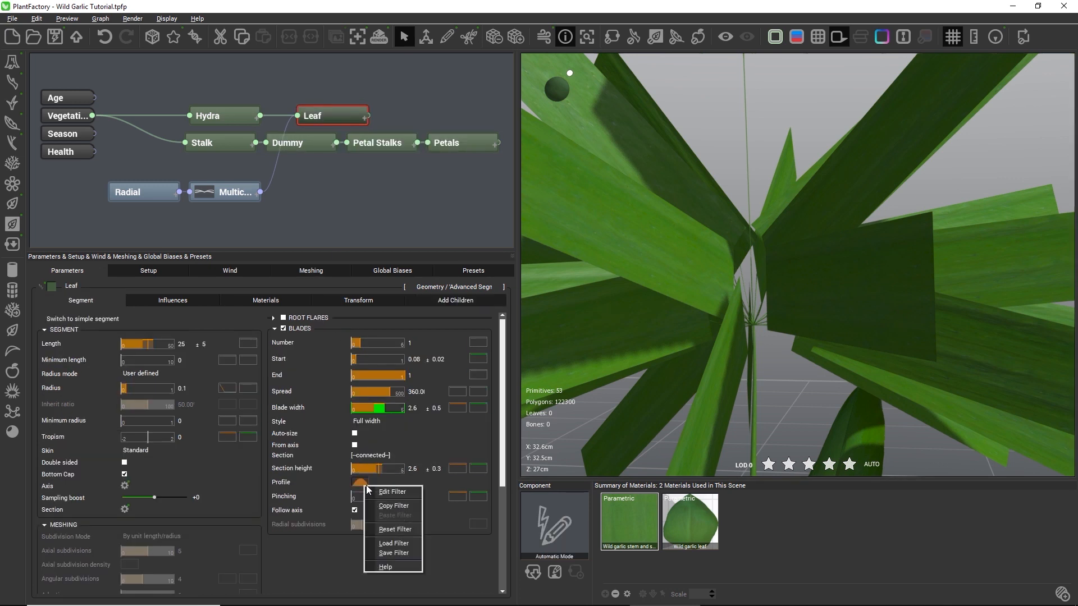
left_click(389, 505)
left_click(457, 145)
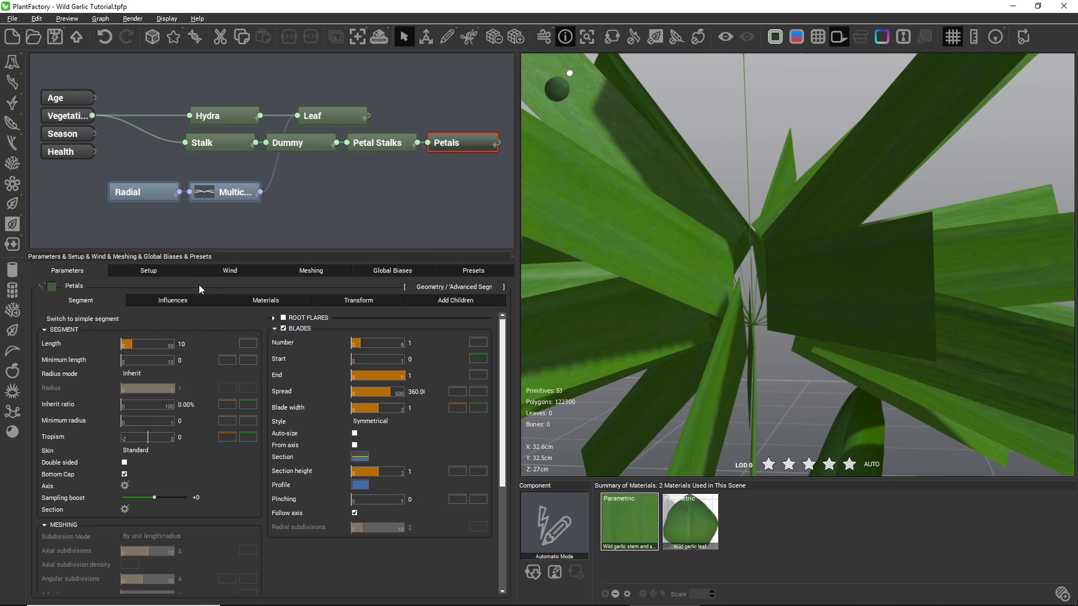
right_click(364, 487)
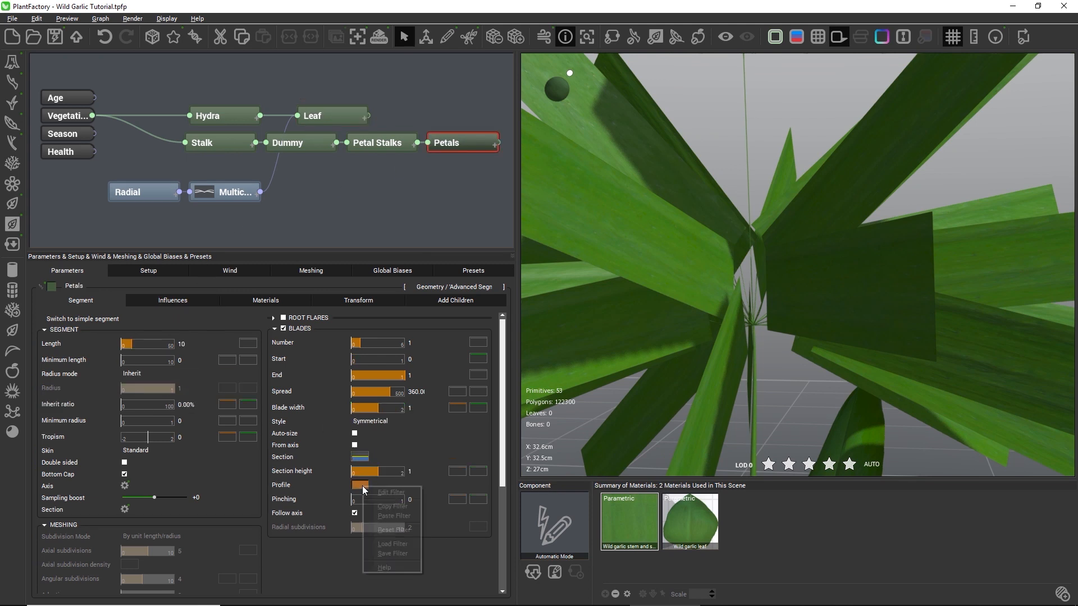
left_click(386, 517)
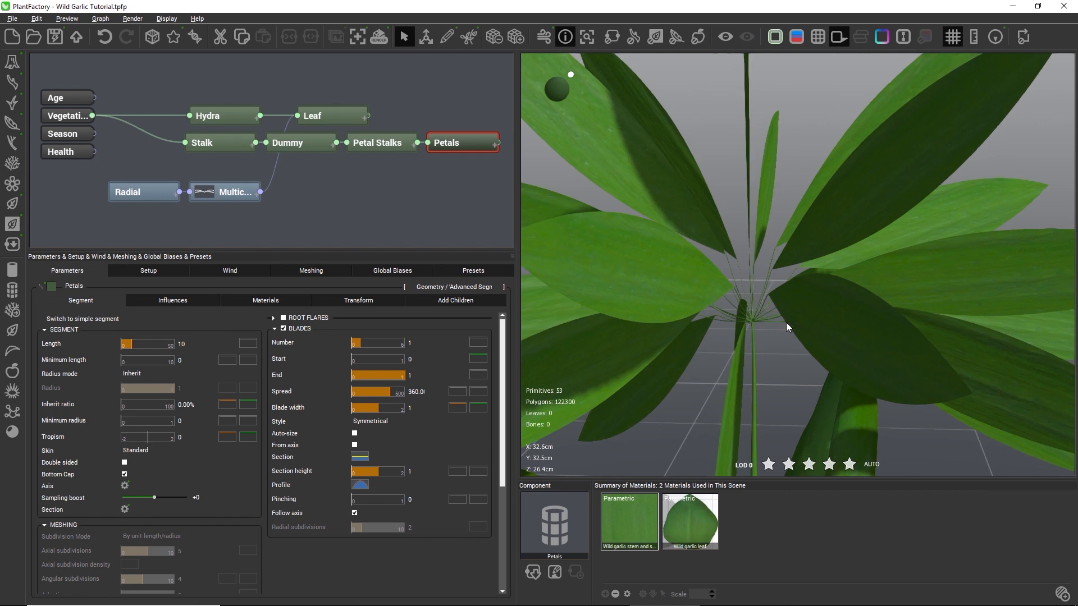
Step: Change the Petals' blade style to Full width
left_click(395, 421)
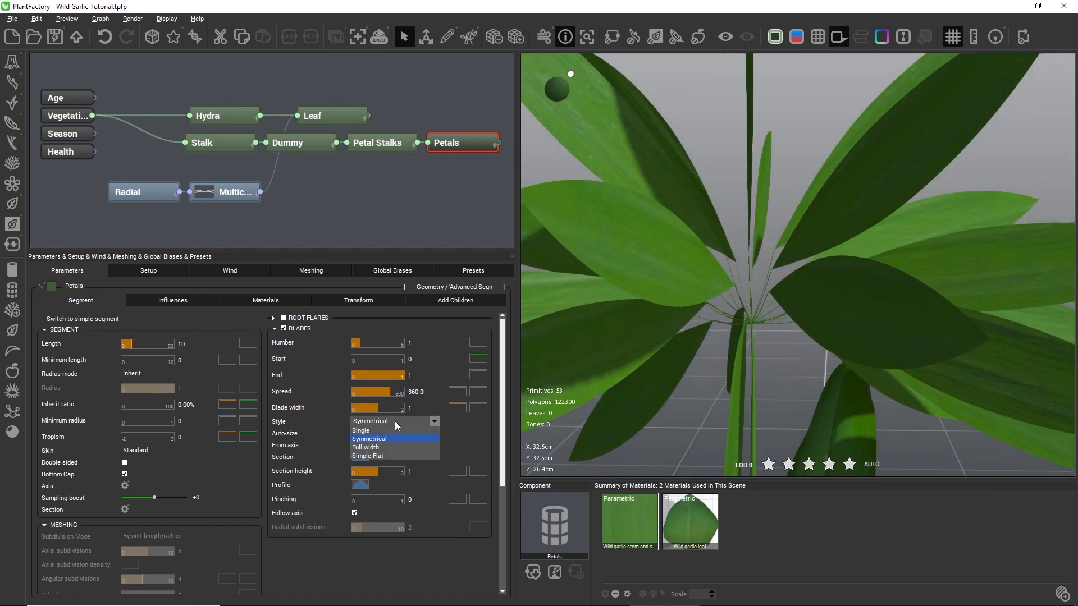
left_click(369, 447)
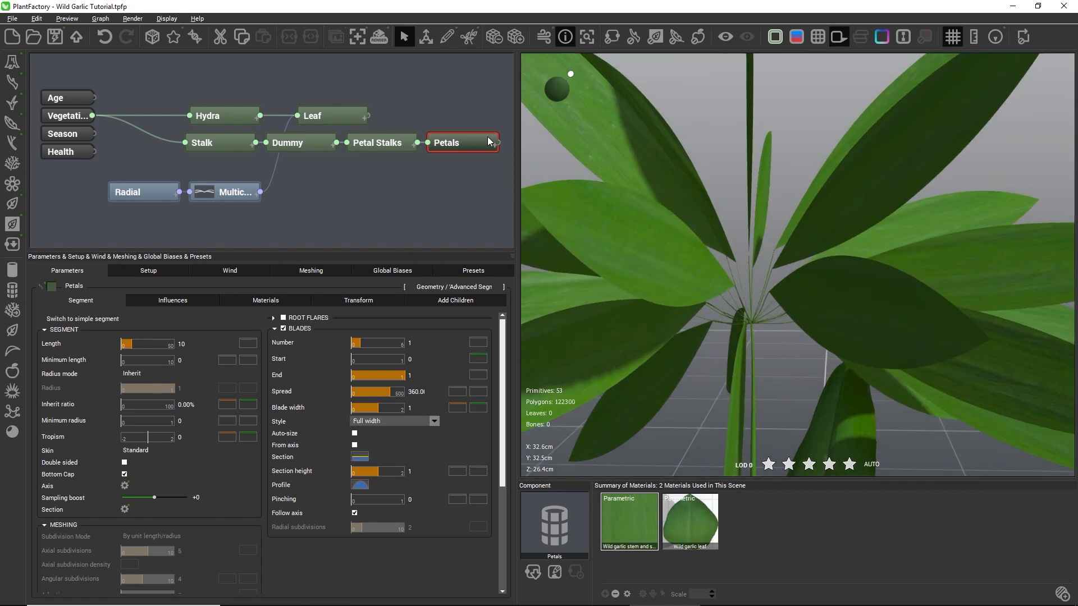
middle_click_drag(458, 181, 436, 152)
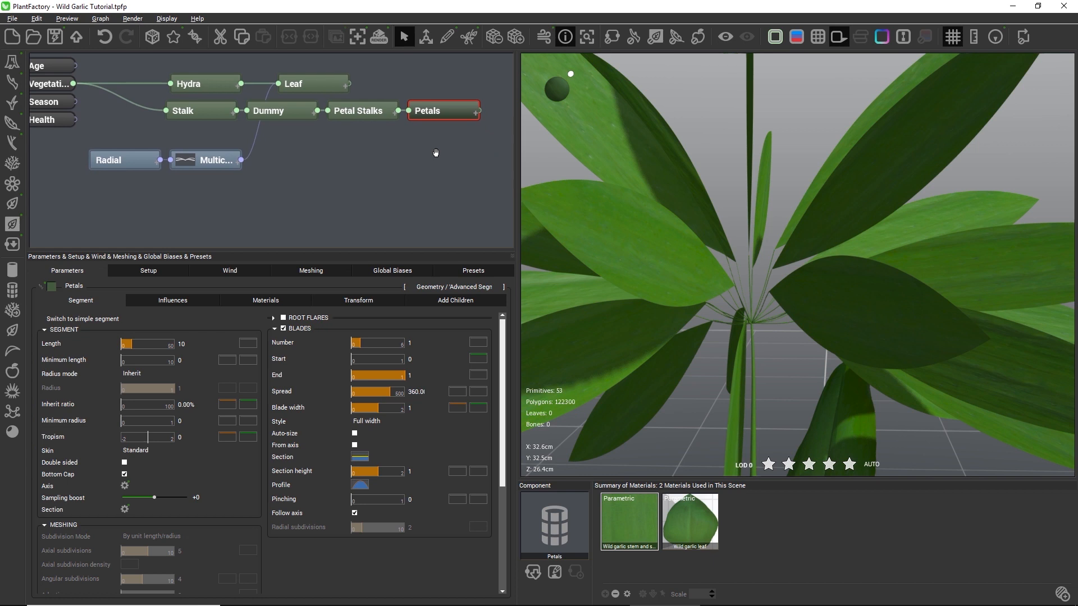
Step: Expand the Petals node's blade parameters in the graph and connect the Multic... filter's output to the blade Section input
left_click(474, 112)
left_click(471, 147)
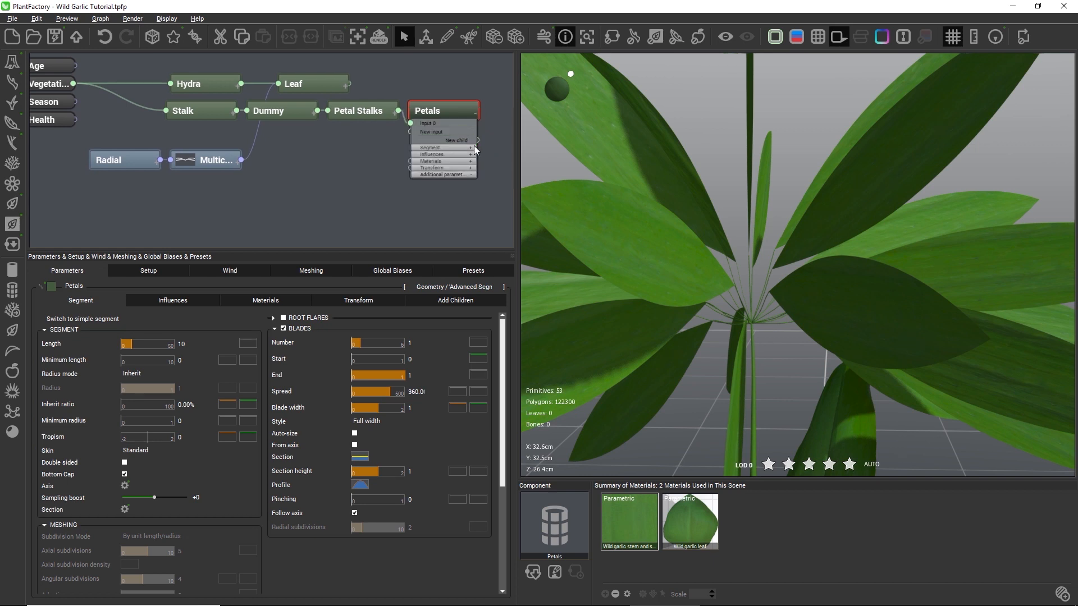
left_click(473, 149)
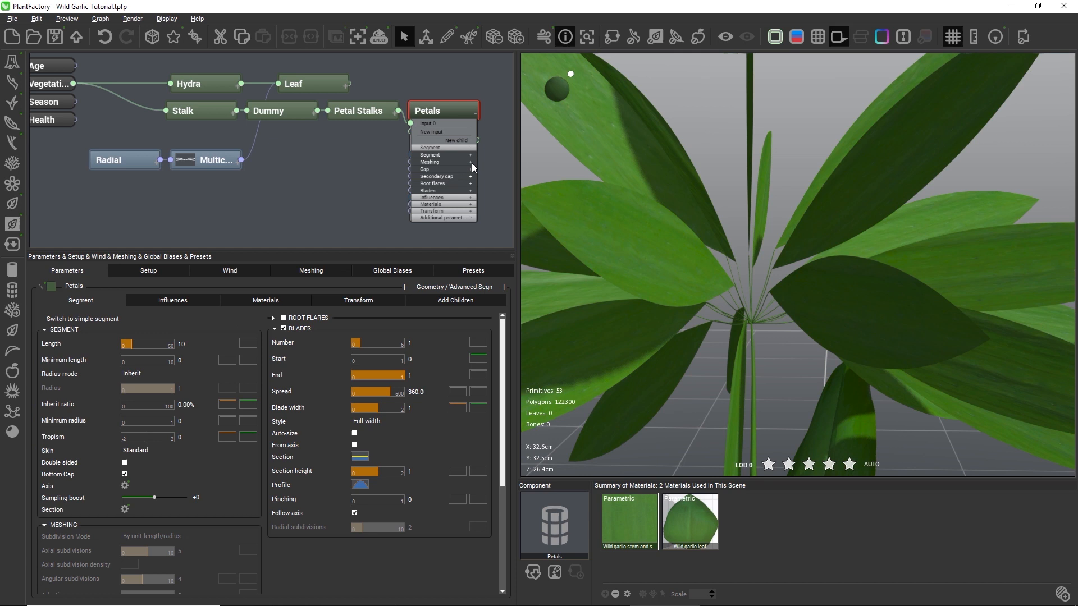
left_click(471, 155)
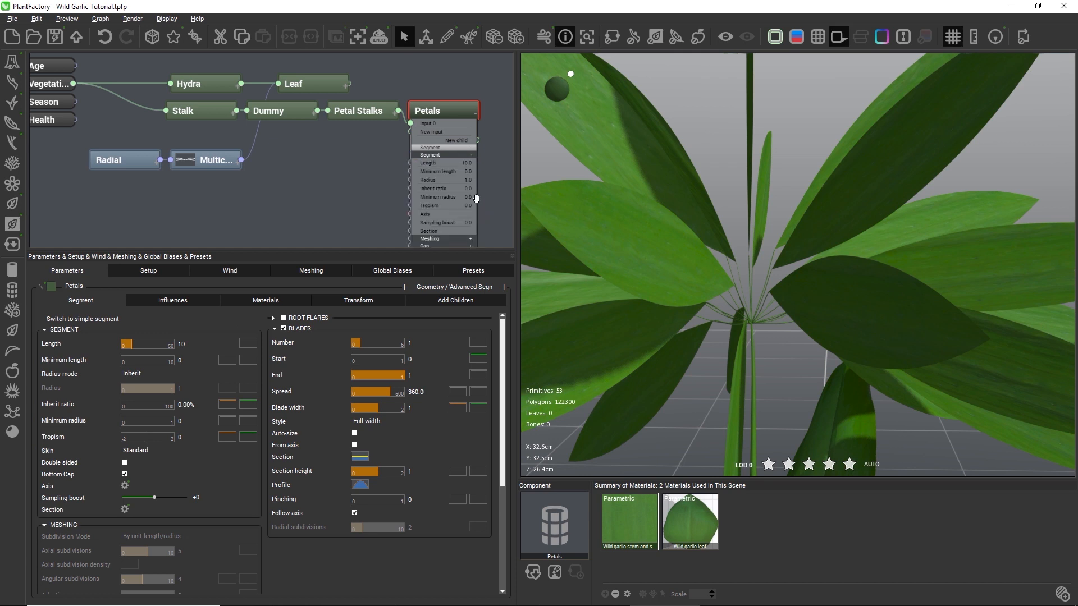
middle_click_drag(476, 198, 472, 153)
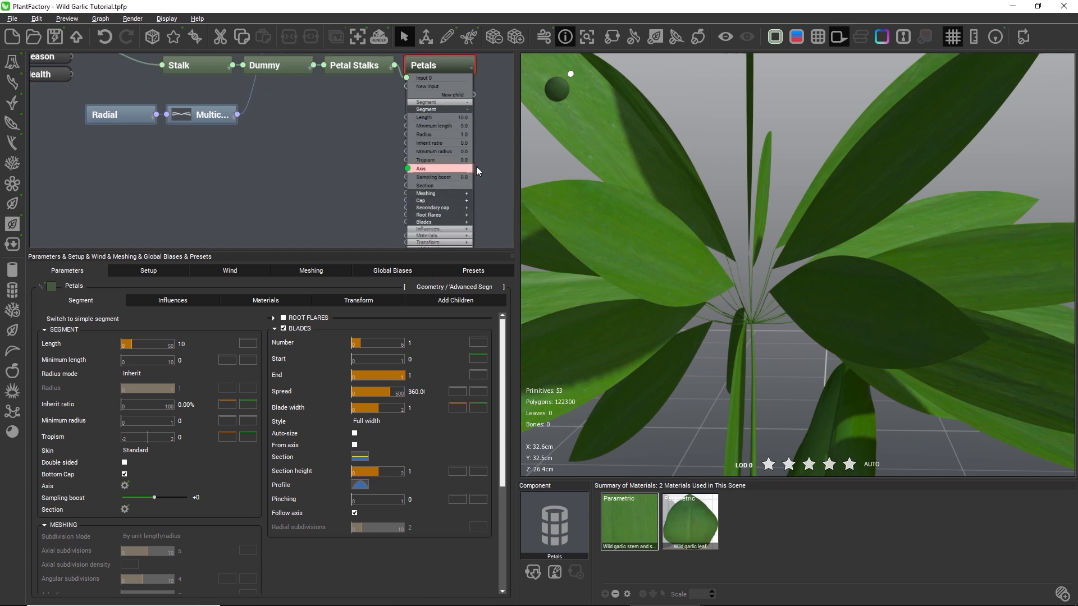
left_click(468, 223)
middle_click_drag(474, 224, 478, 166)
left_click(410, 214)
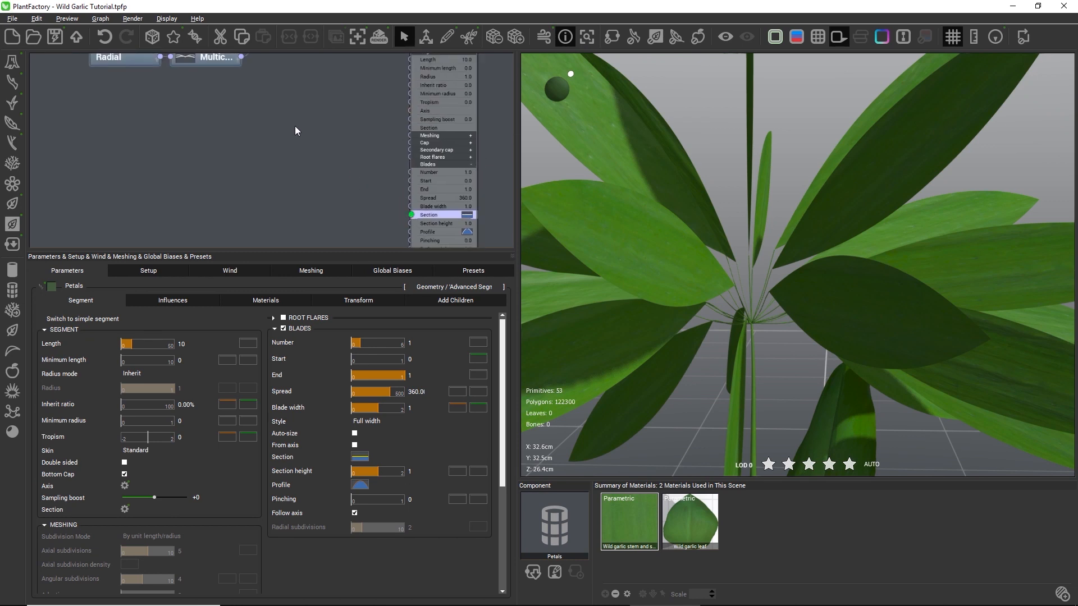
left_click(241, 57)
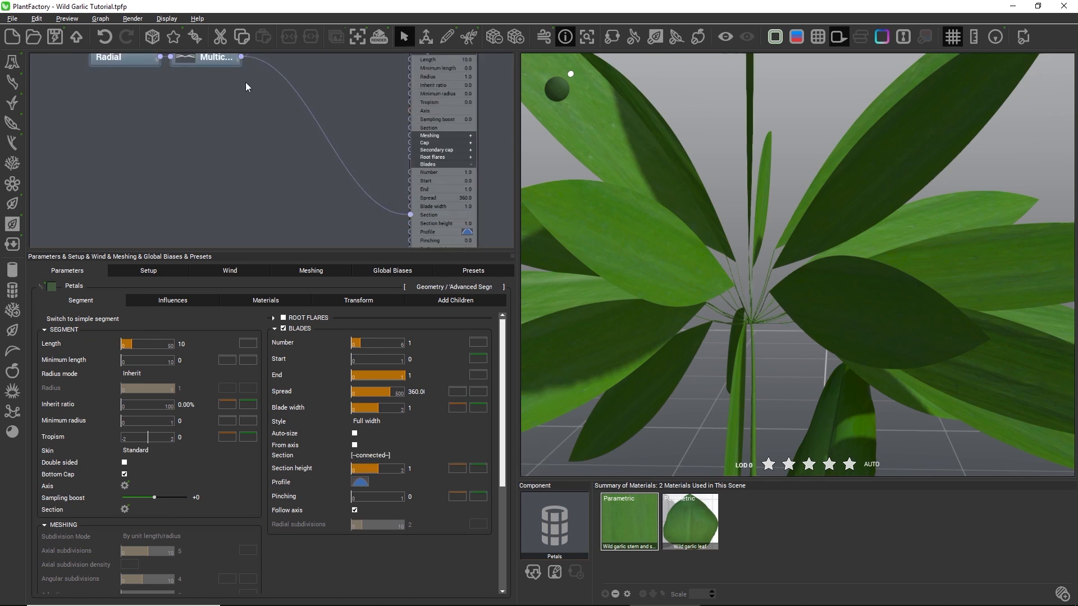
Step: Set the Petals' blade section height to 0.2 with a variation of 0.1
left_click_drag(387, 471, 366, 472)
left_click(418, 471)
type(".2")
key("Return")
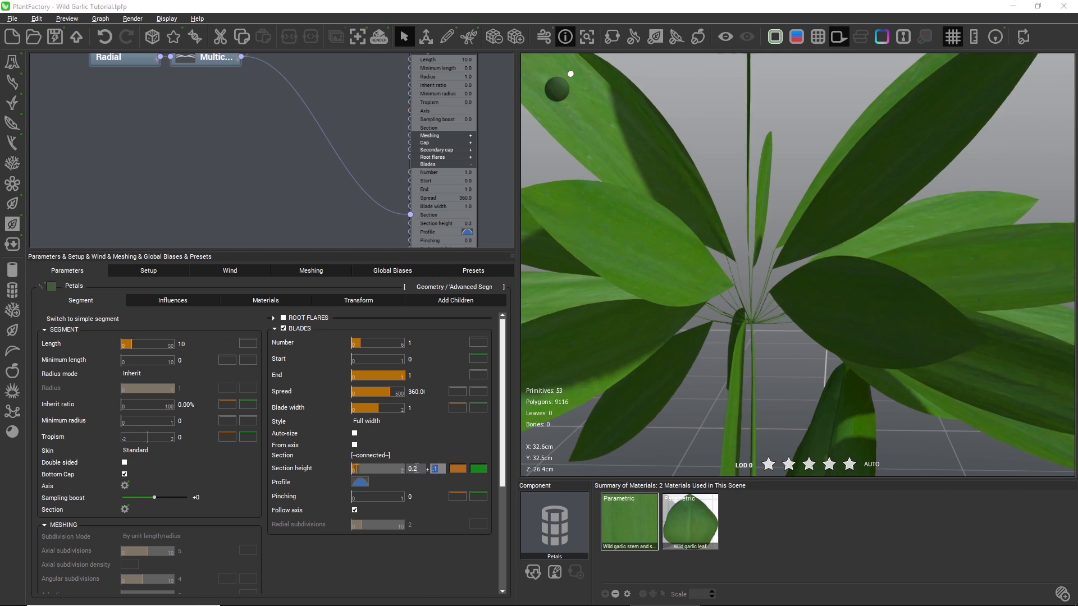
Step: Set the Petals' segment length to 0.9 with a variation of 0.1
left_click(187, 348)
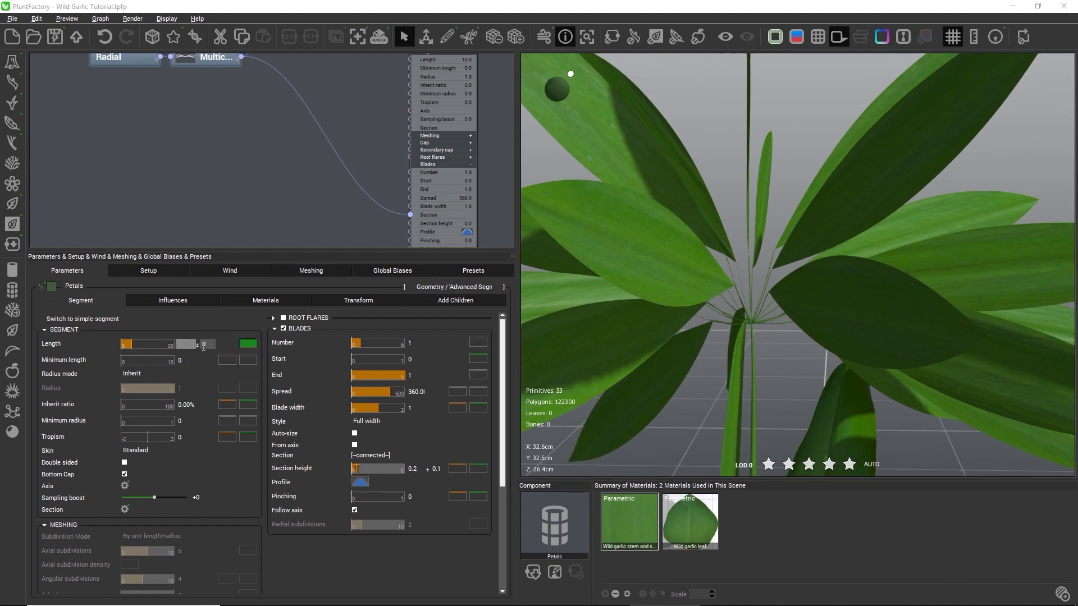
type("0.9")
key("Return")
type("0.1")
key("Return")
Step: Set the Petals' blade width to 0.1 and check the narrowed petals in the preview
left_click(411, 408)
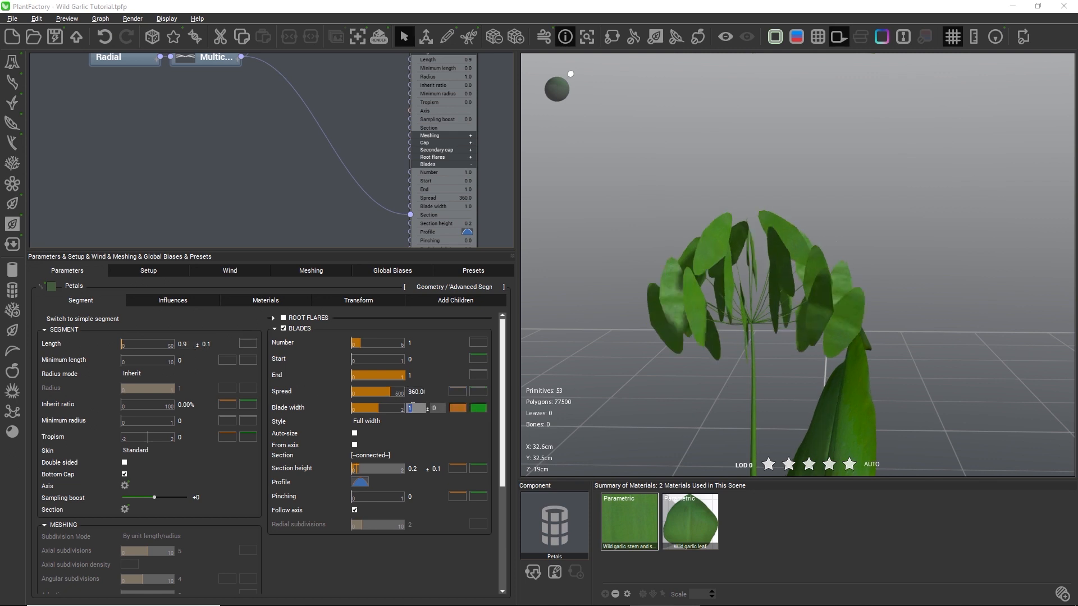
type("0.1")
key("Return")
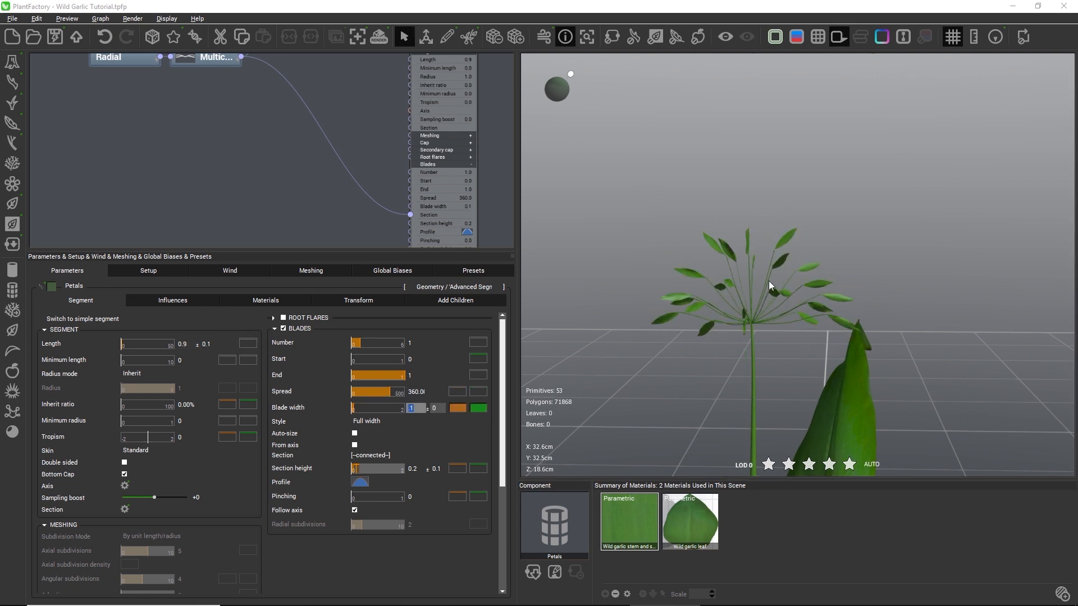
left_click_drag(770, 280, 735, 323)
right_click_drag(735, 319, 752, 301)
scroll(753, 301, "up", 3)
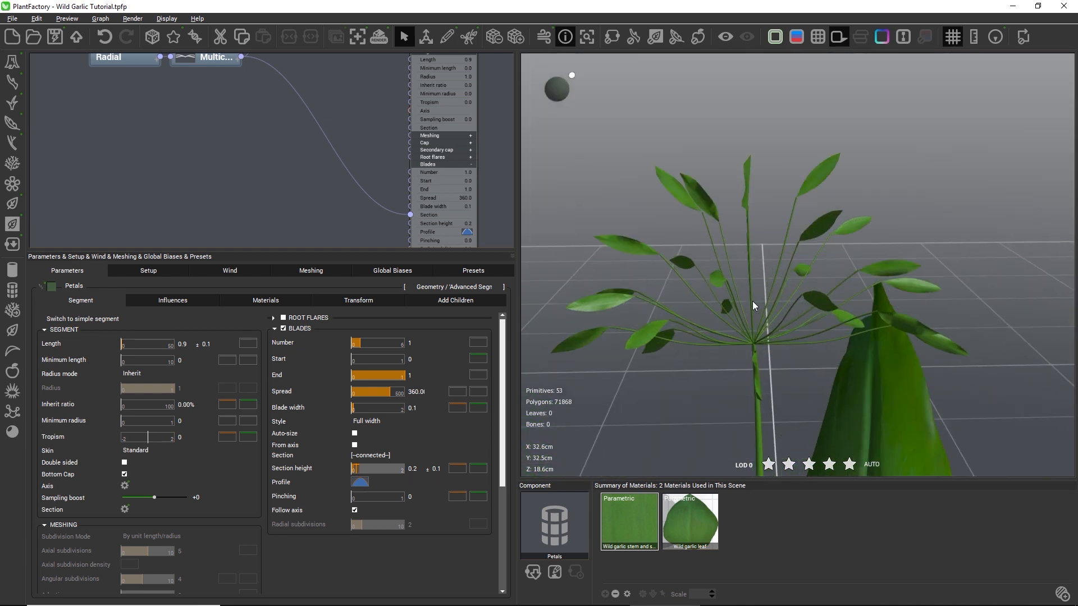
left_click_drag(752, 301, 703, 274)
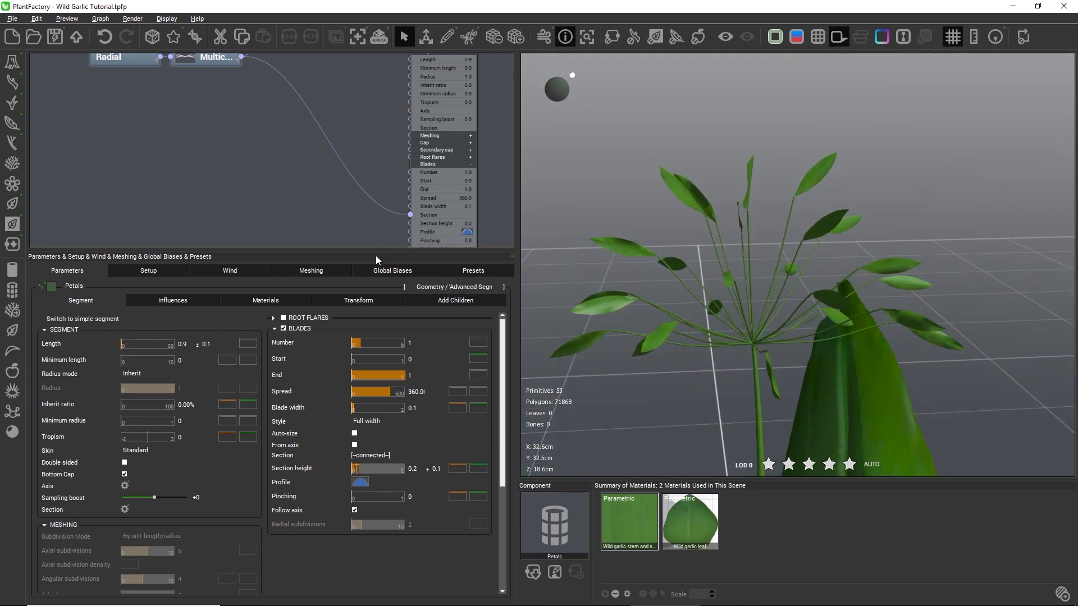
Step: Enable Whorl for the Petals on the Petal Stalks and set Per whorl to 5 with a variation of 1
left_click_drag(356, 174, 350, 212)
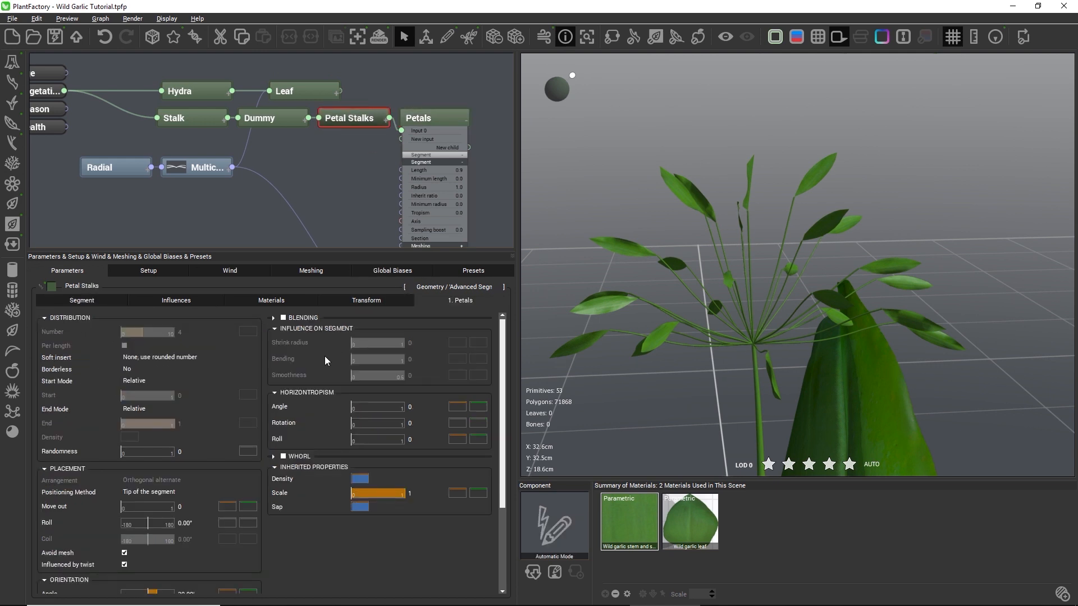
left_click(289, 456)
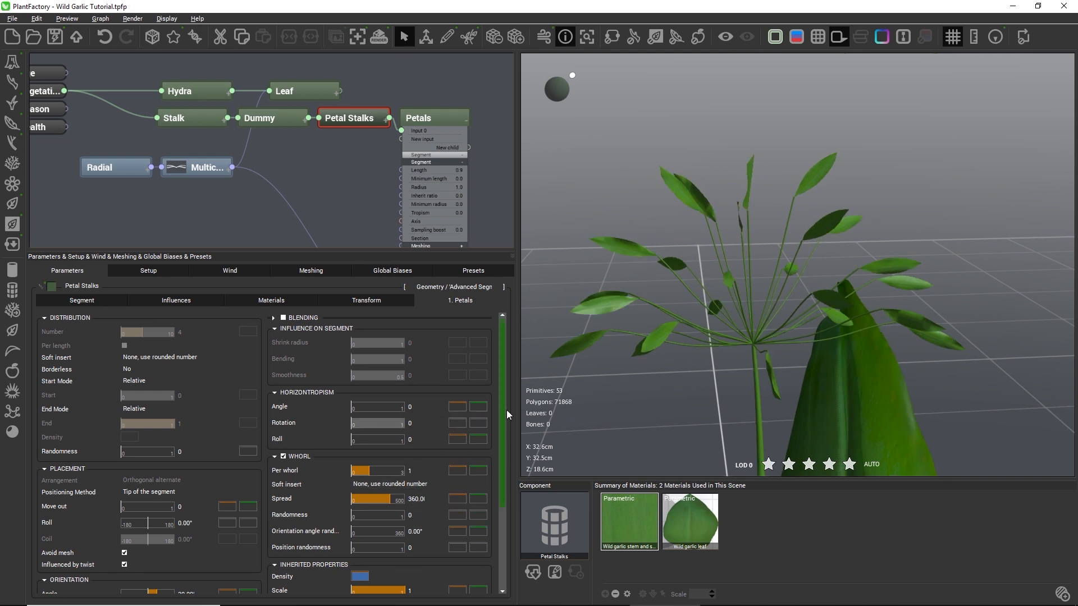
left_click_drag(503, 416, 502, 478)
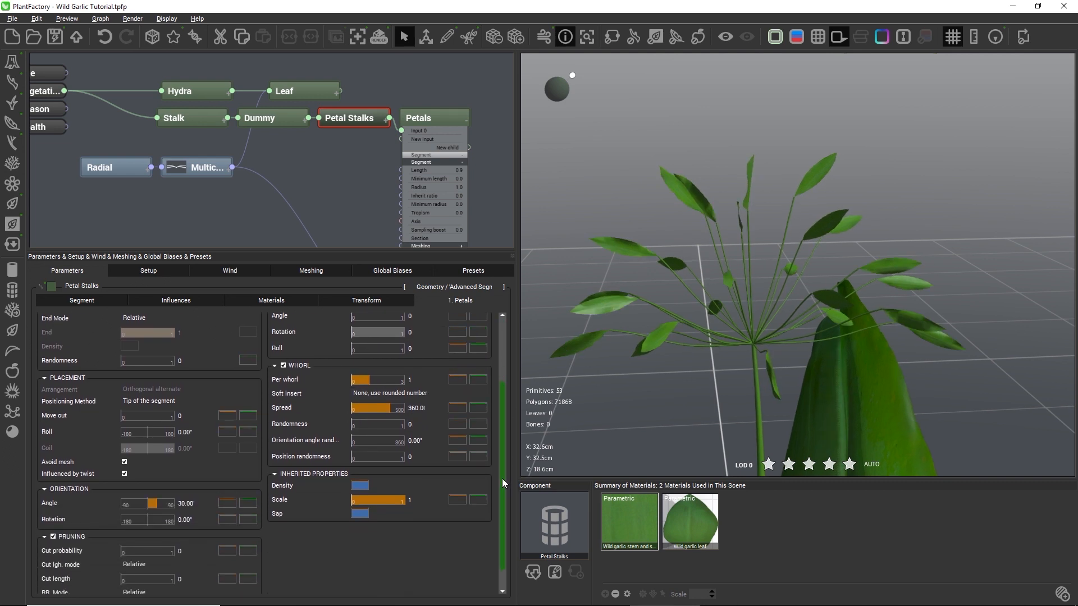
double_click(410, 381)
key("Tab")
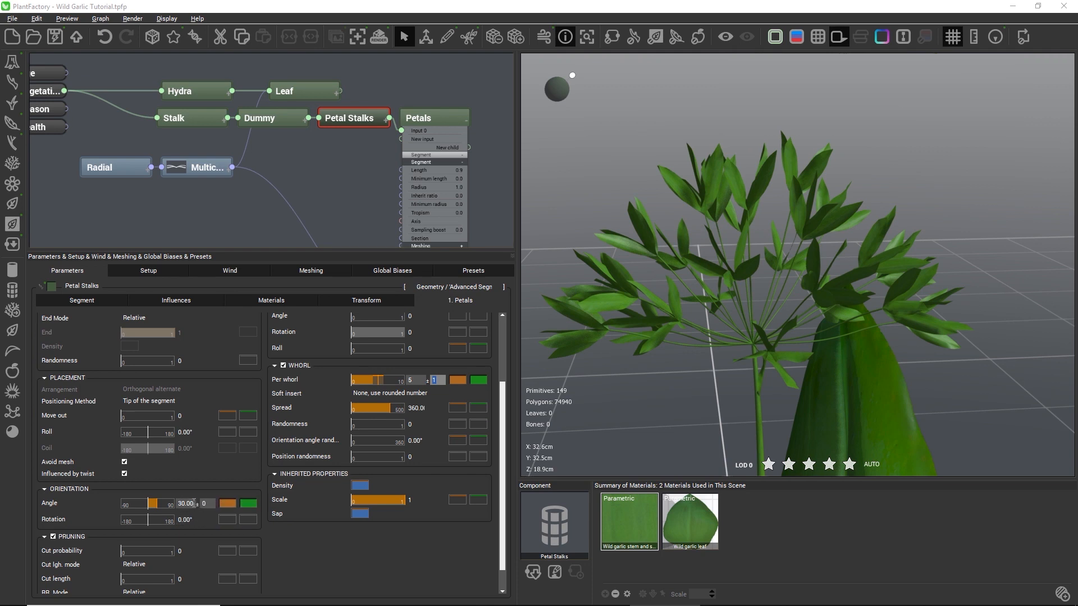
Step: Set the orientation angle of the Petals on the Petal Stalks to 90°
double_click(194, 504)
type("9")
key("Return")
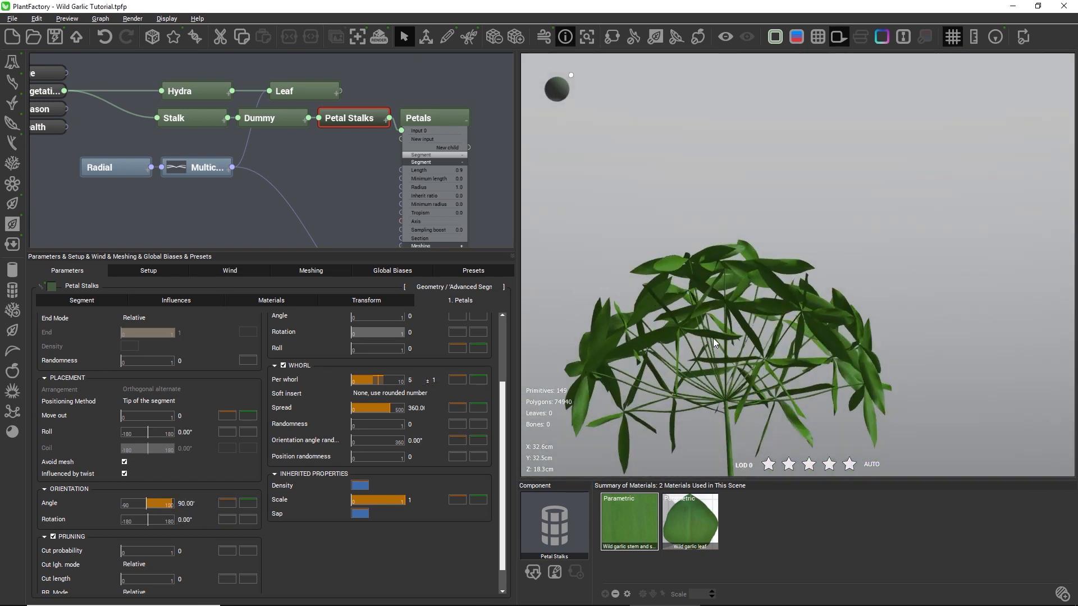
left_click_drag(733, 357, 686, 399)
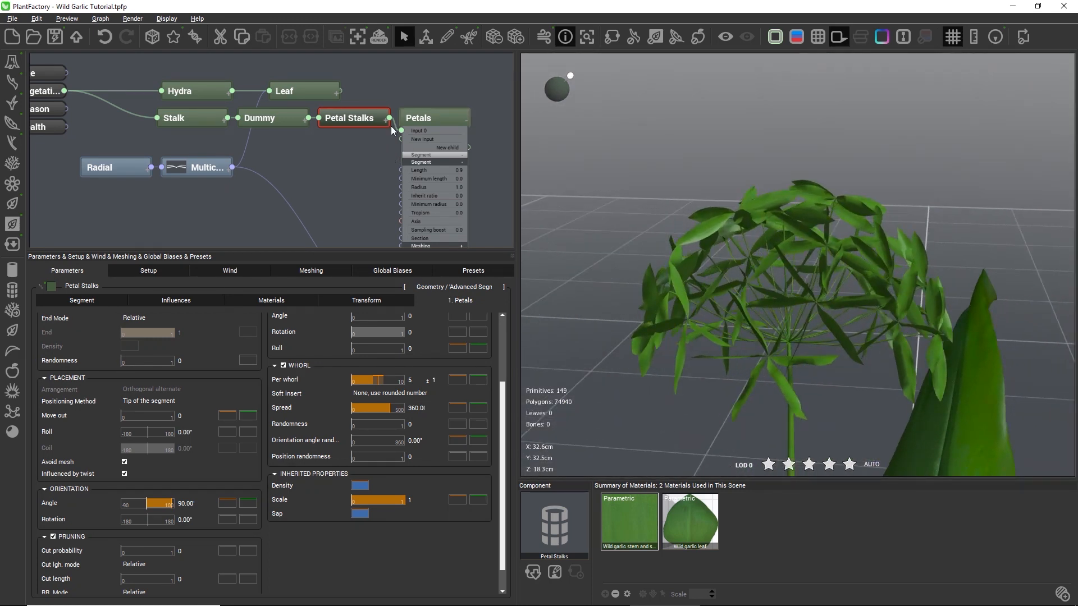
Step: Collapse the Petals node in the graph and set the Petals' Z rotation angle to 90°
left_click(467, 121)
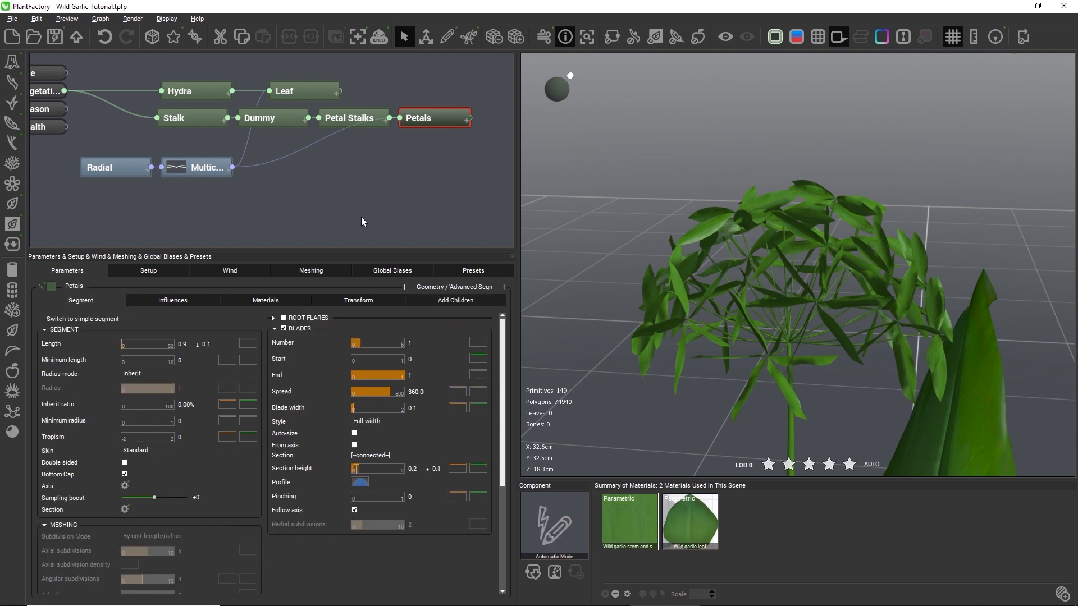
left_click(357, 301)
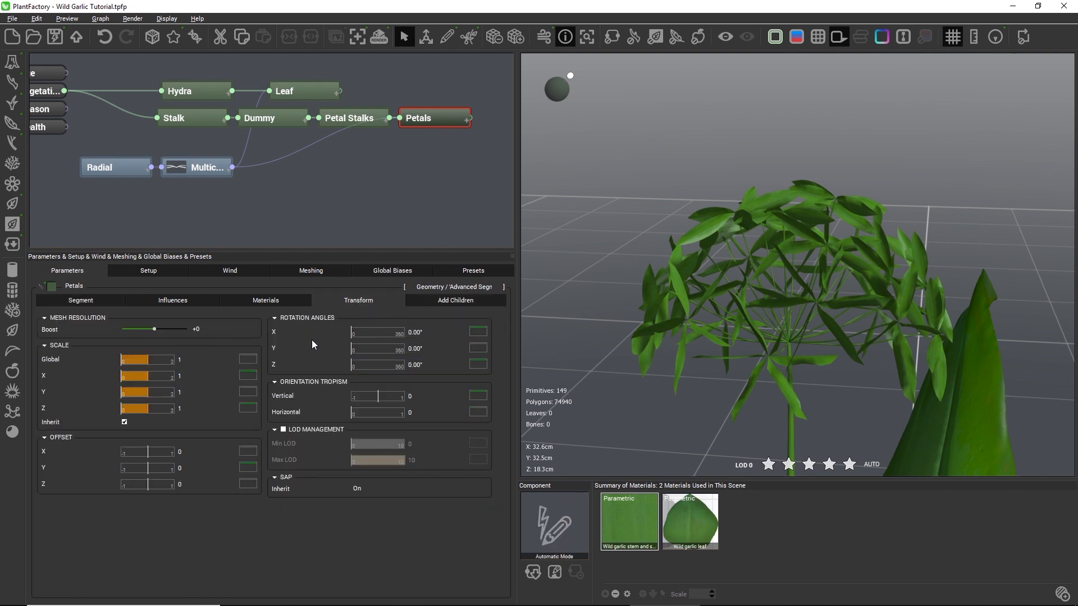
left_click(415, 364)
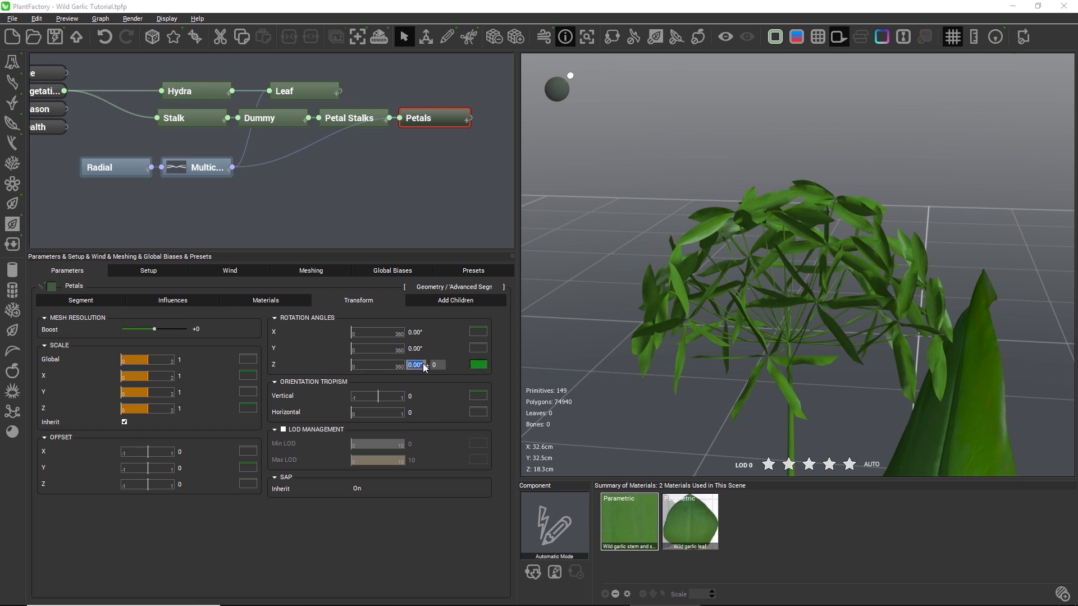
type("90")
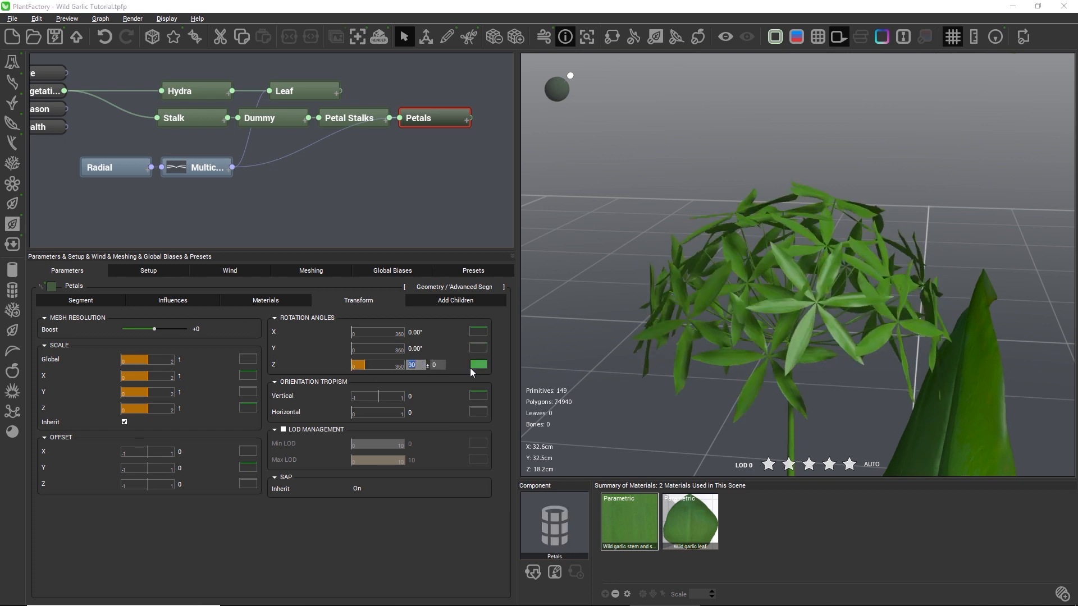
mouse_move(854, 371)
left_mouse_down()
mouse_move(811, 375)
mouse_move(864, 364)
mouse_move(875, 375)
left_mouse_up()
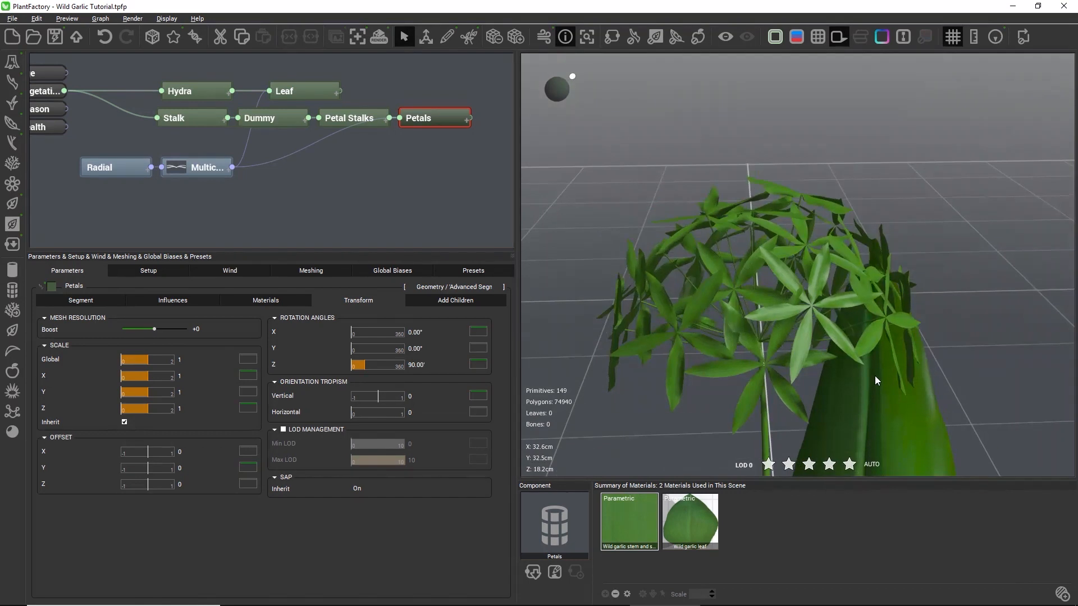
Step: Enable Local Bias 1 on the Petals with local coordinates and set its direction to Y -1 and Z 0
left_click(171, 301)
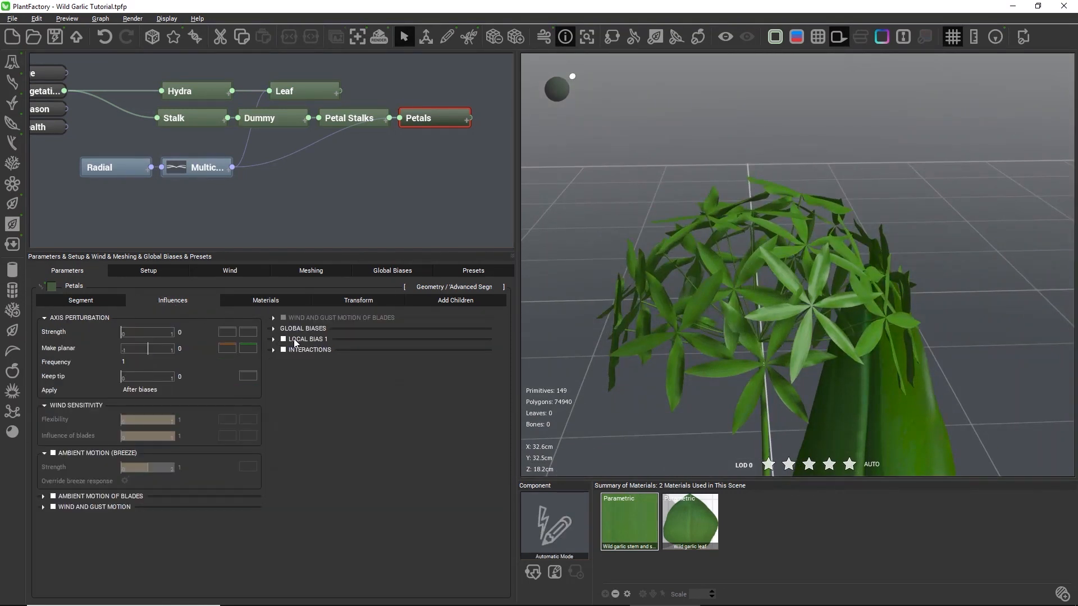
left_click(294, 339)
left_click(354, 391)
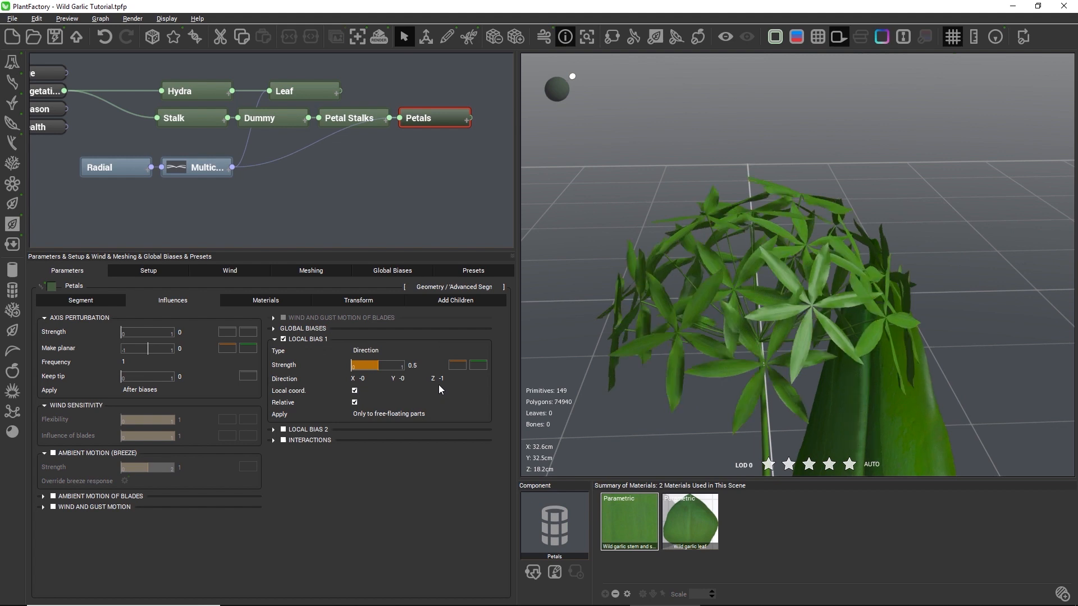
left_click(439, 384)
left_click(410, 378)
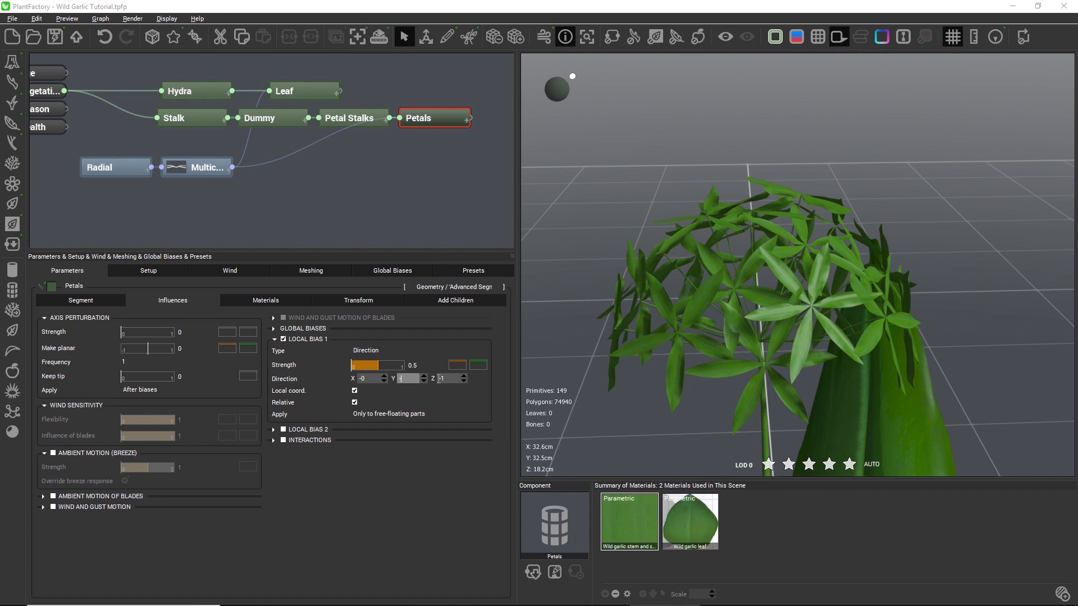
left_click(439, 379)
type("0")
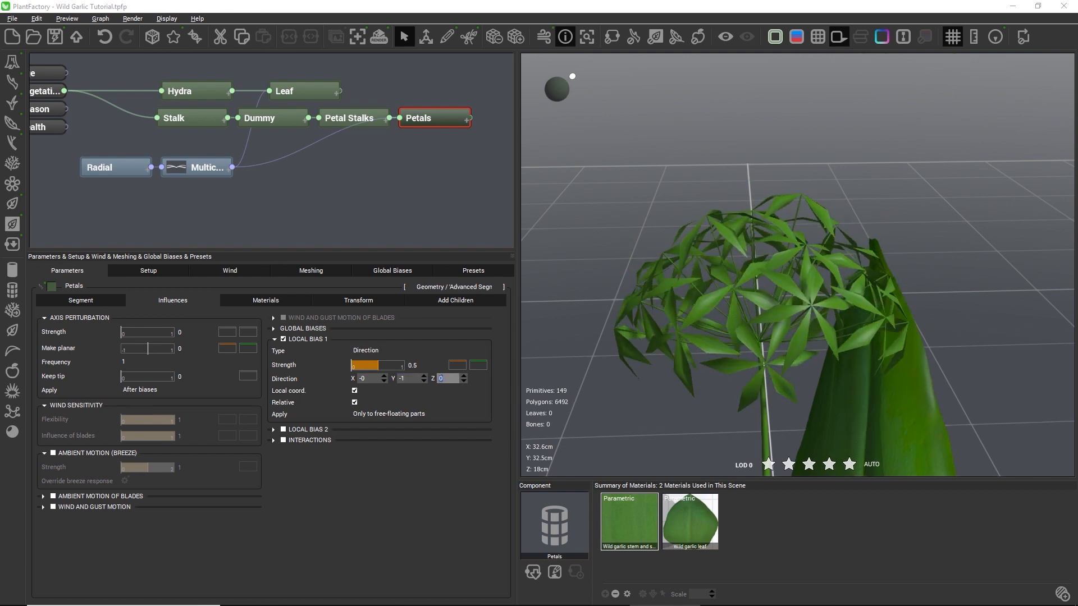
key("Return")
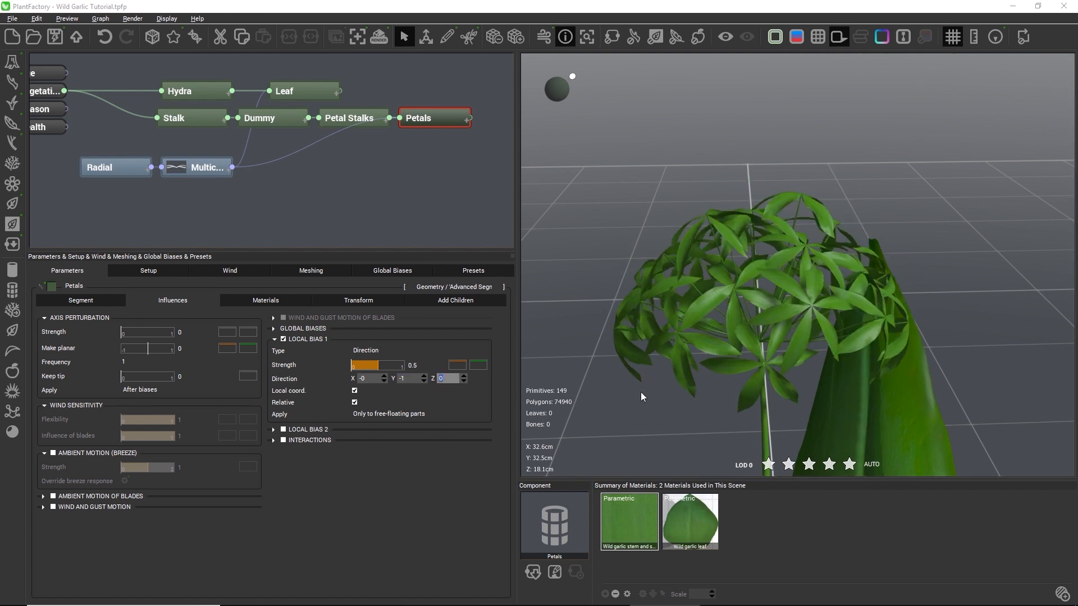
Step: Set the strength of the Petals' Local Bias 1 to 0.1 with a variation of 0.1
left_click(421, 365)
type("0.1")
key("Return")
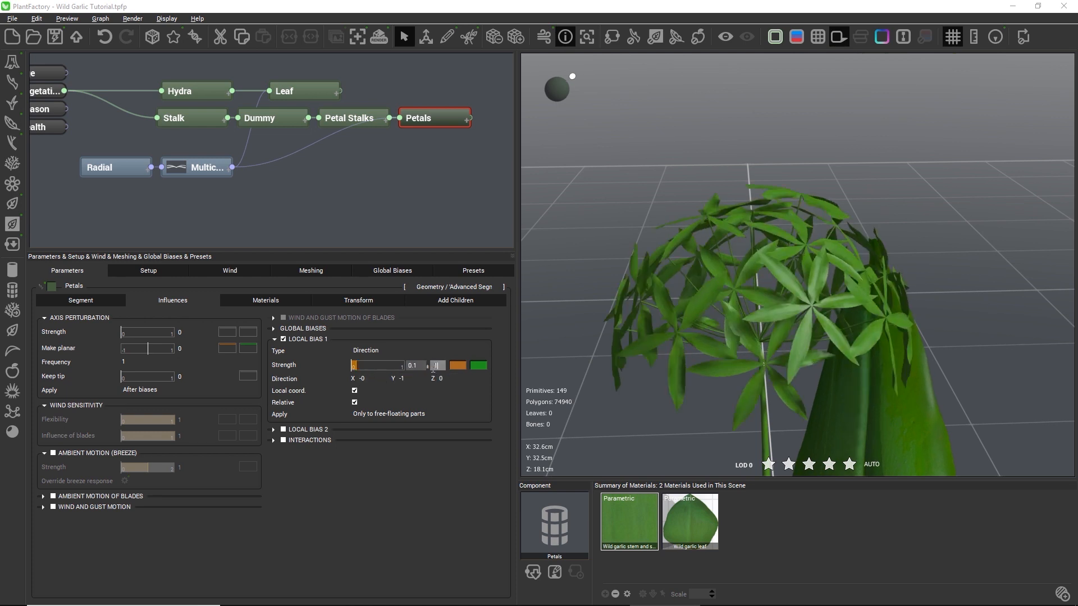
left_click_drag(786, 292, 868, 274)
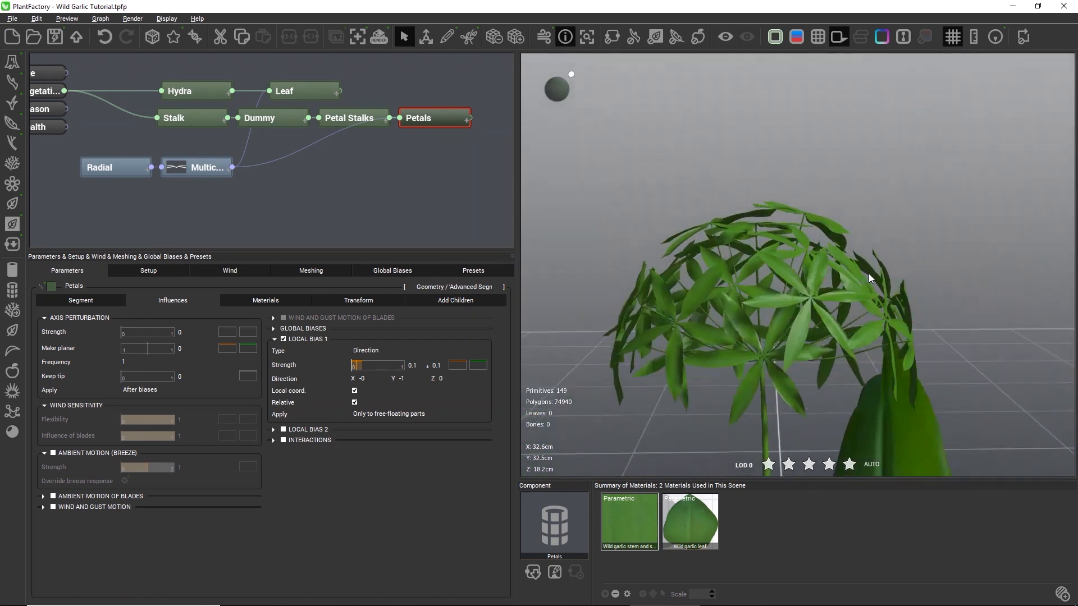
Step: Enable Local Bias 2 on the Petals with local coordinates and set its direction to Y 1 and Z 0
left_click(312, 429)
left_click(354, 470)
left_click(409, 459)
type("1")
left_click(447, 458)
type("0")
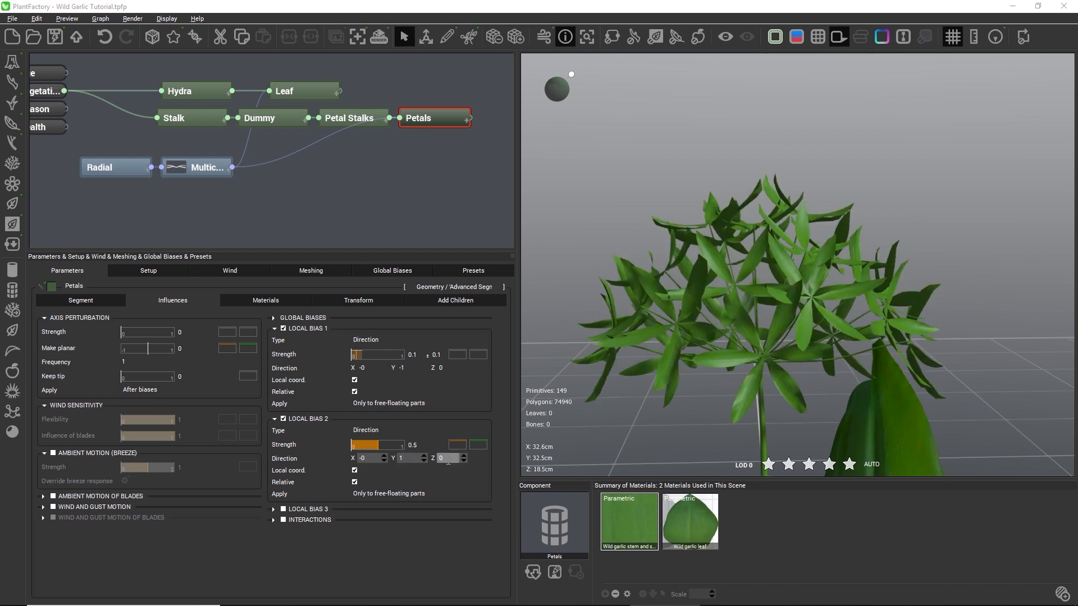
Step: Set the strength of the Petals' Local Bias 2 to 0.2 with a variation of 0.1
left_click(416, 445)
key("BackSpace")
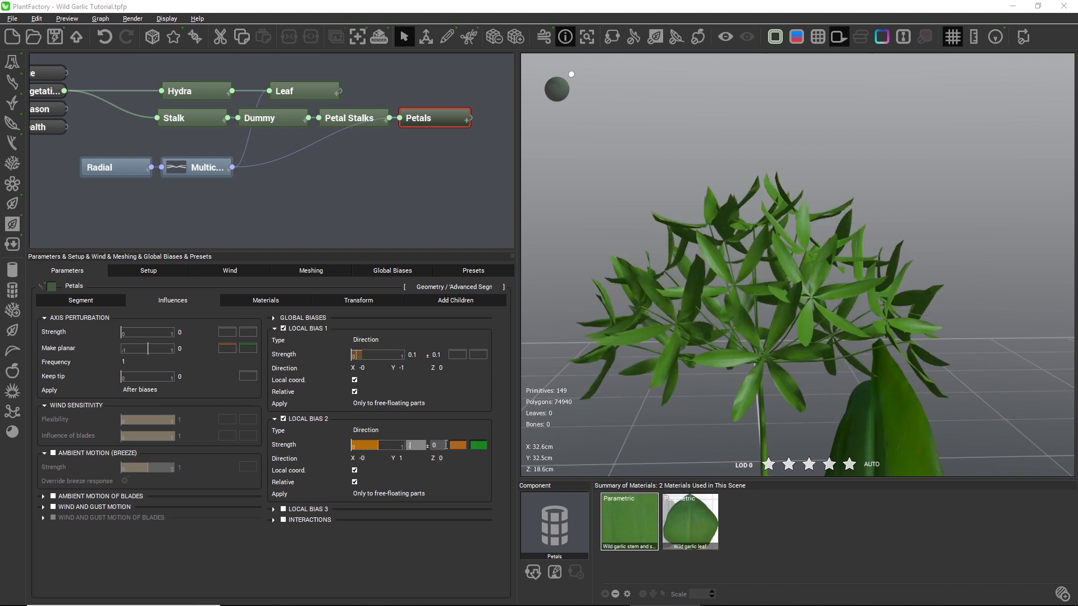
left_click(446, 445)
type(".1")
key("Return")
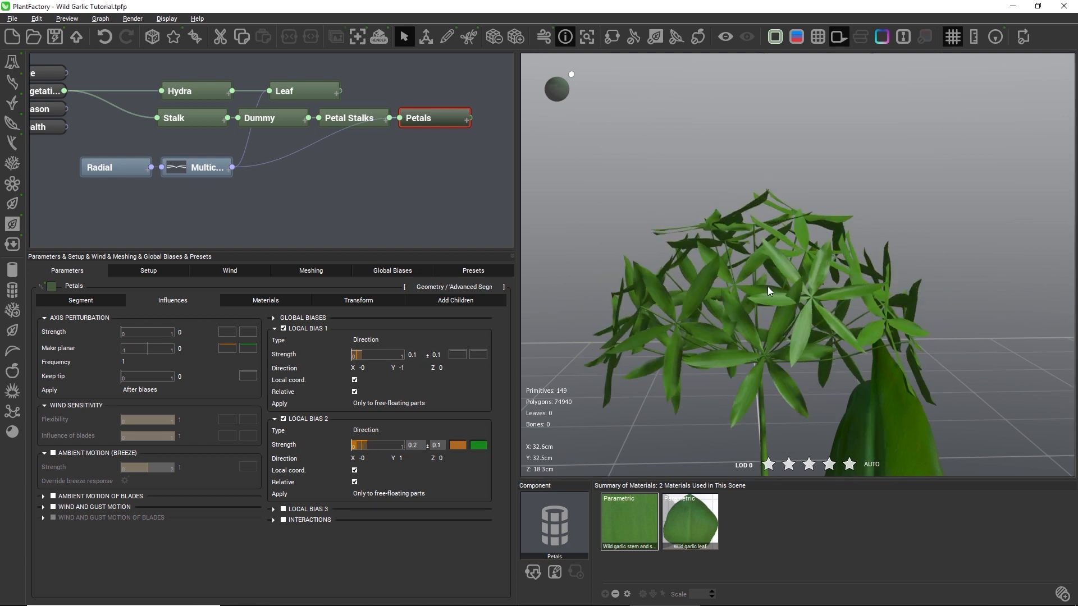
left_click_drag(767, 287, 690, 294)
Step: Assign the recently used Wild Garlic Petal material to the blades of the Petals
left_click(276, 304)
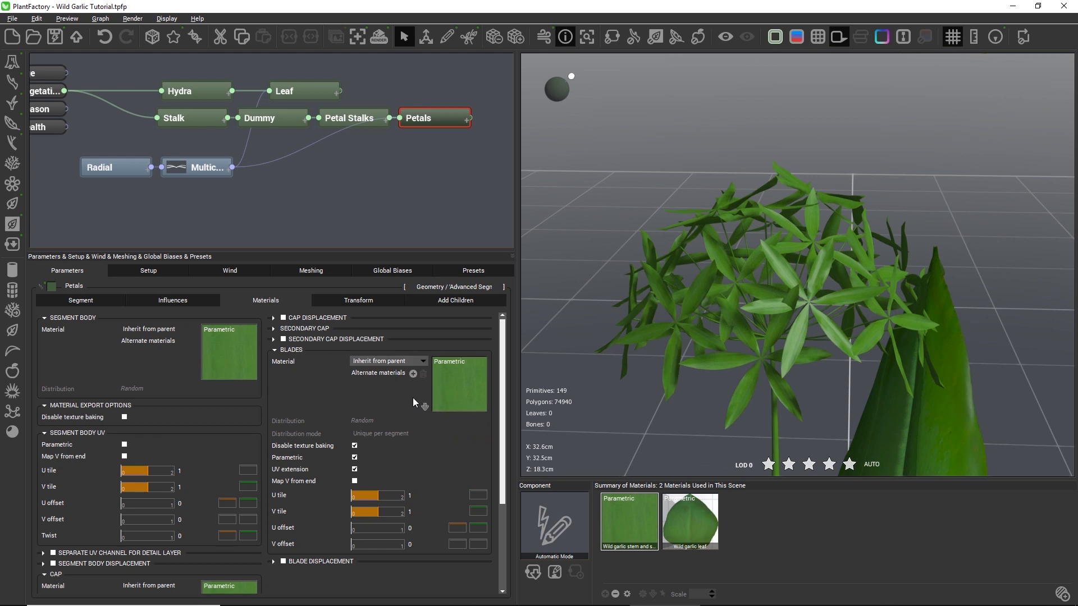
left_click(426, 407)
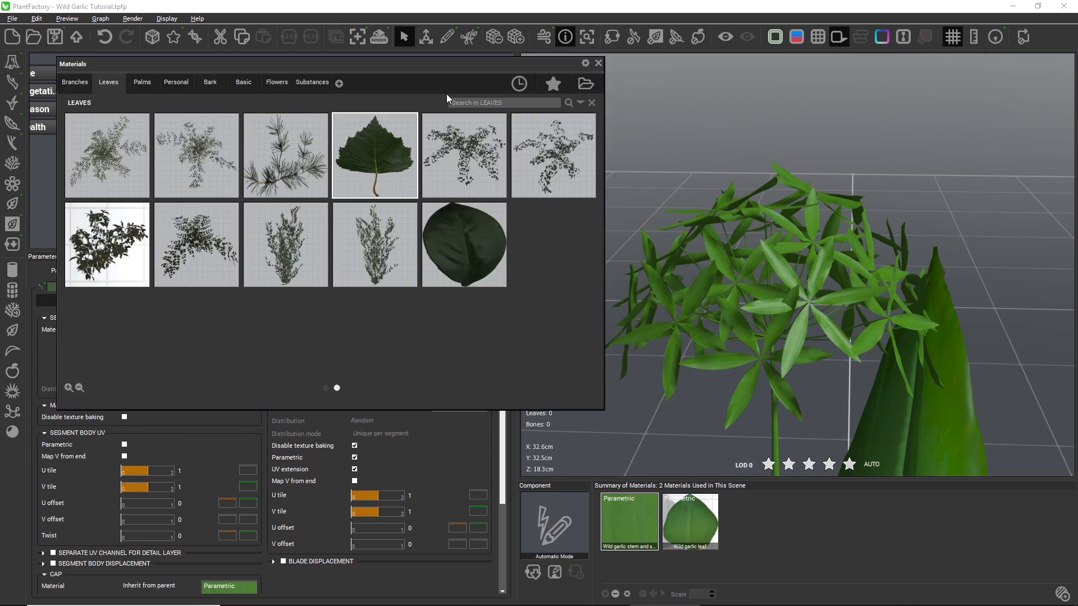
left_click(528, 82)
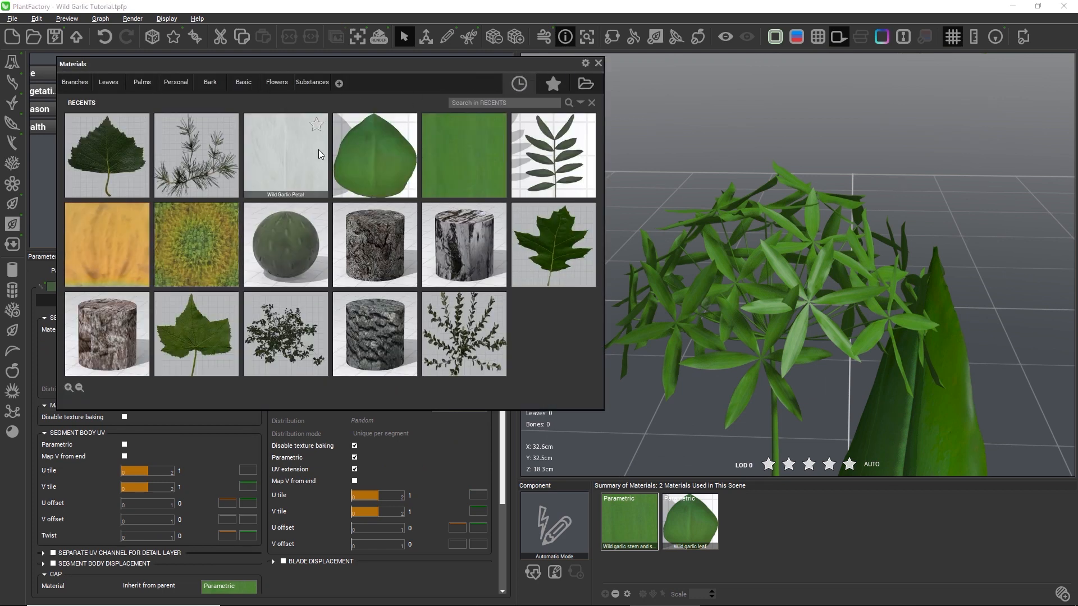
key("Escape")
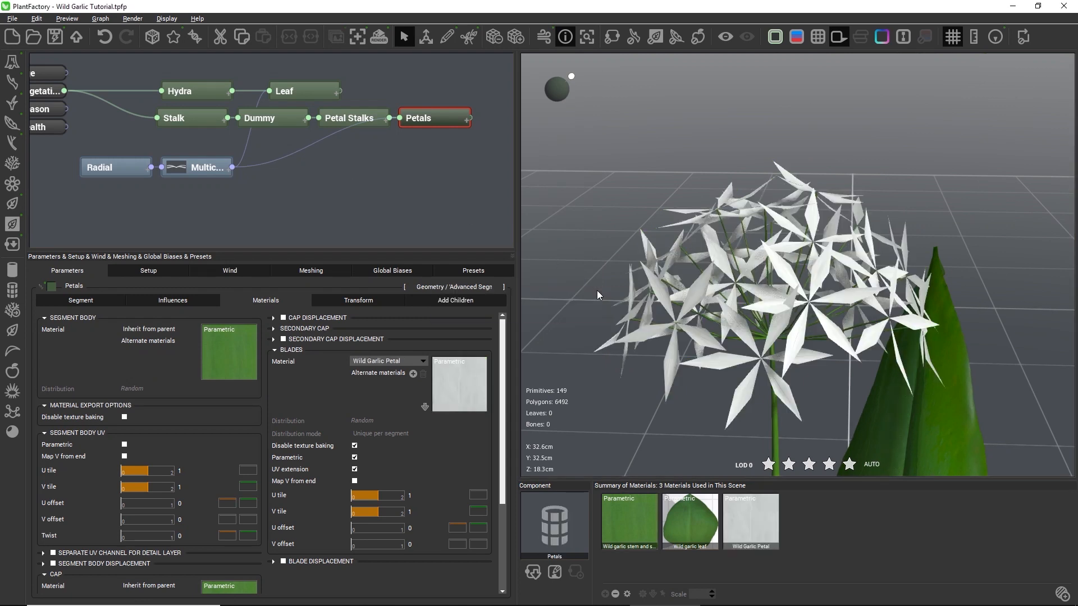
right_click_drag(599, 365, 654, 398)
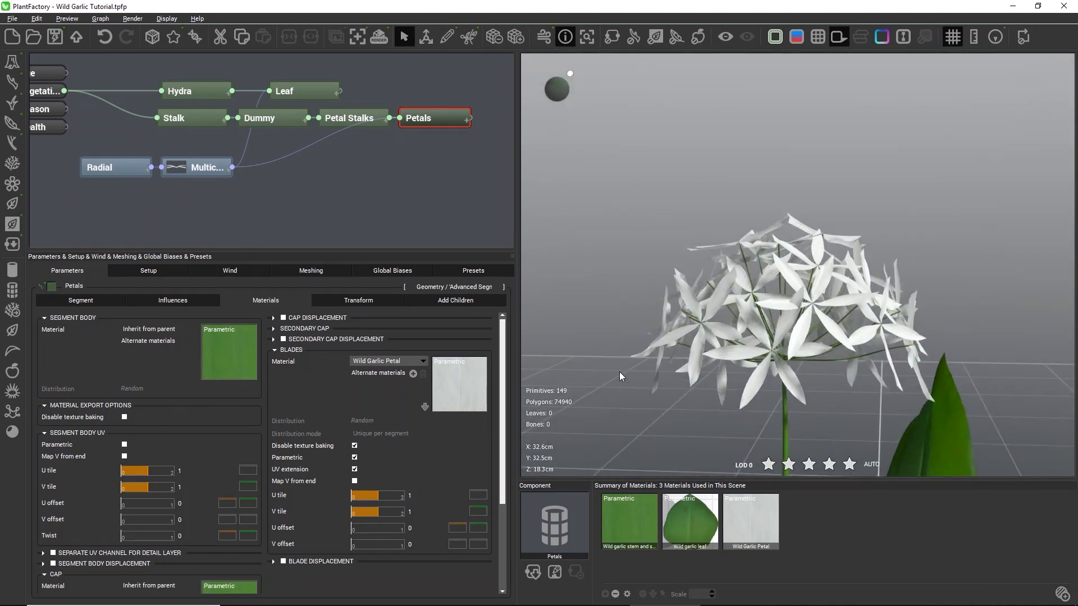
Step: Set the Petals' X rotation angle to -33° with a variation of 10
left_click(385, 303)
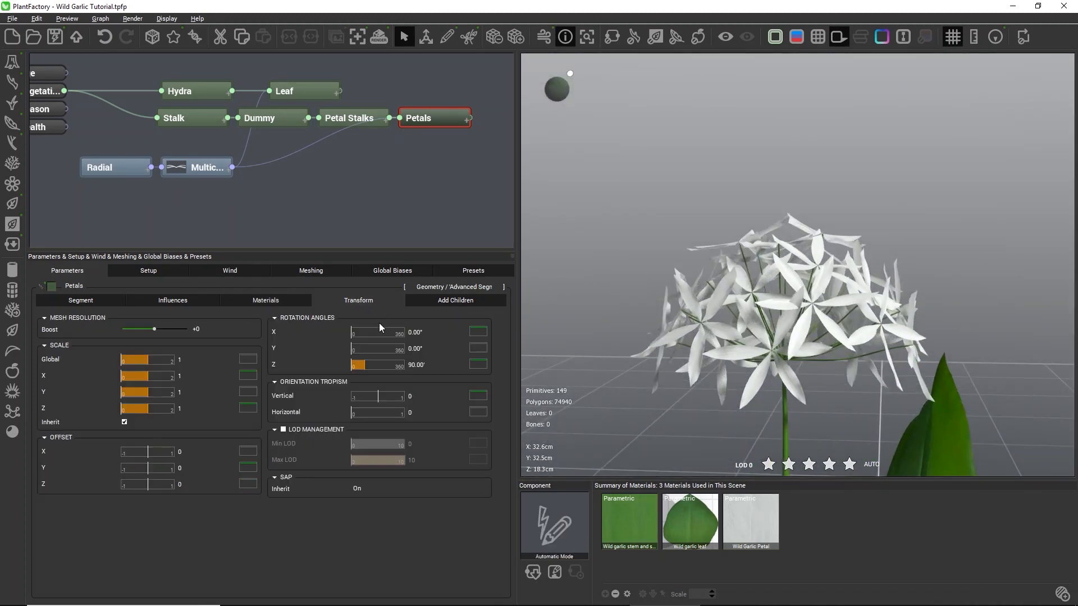
left_click_drag(378, 335, 380, 336)
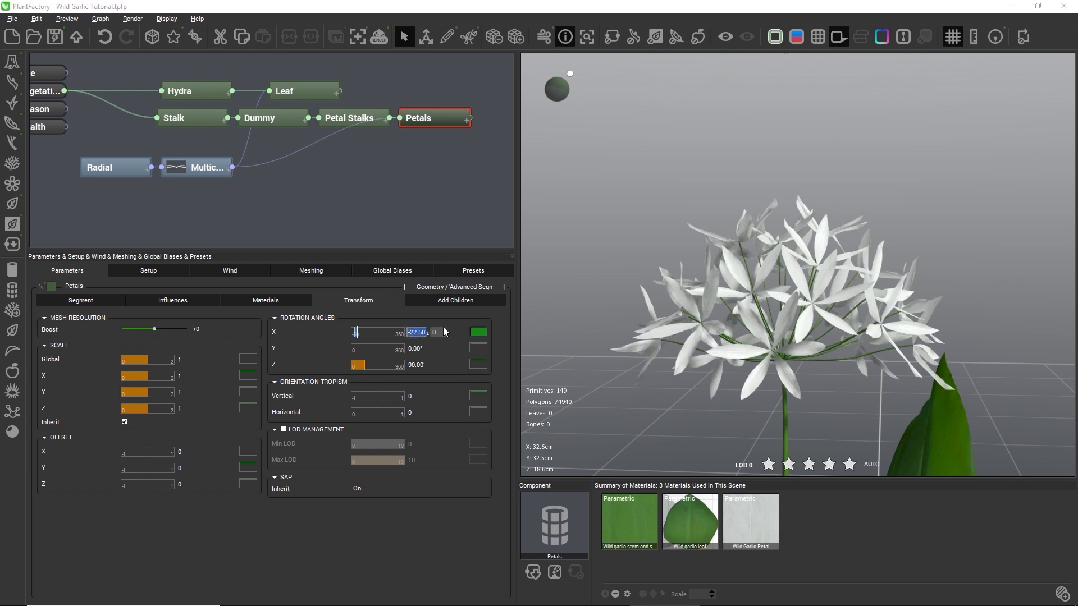
key("Tab")
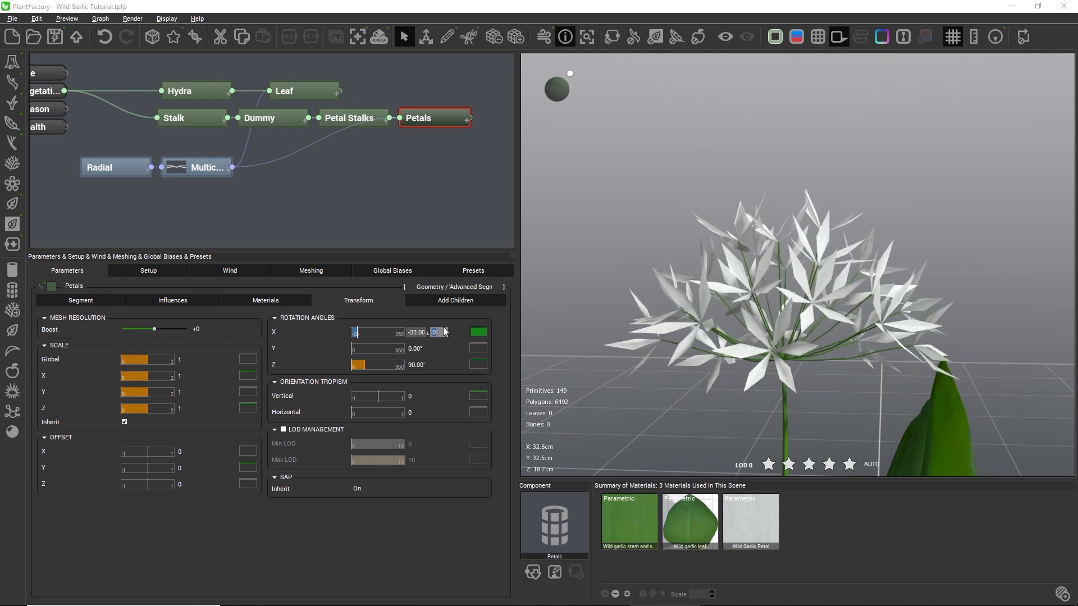
type("10")
key("Return")
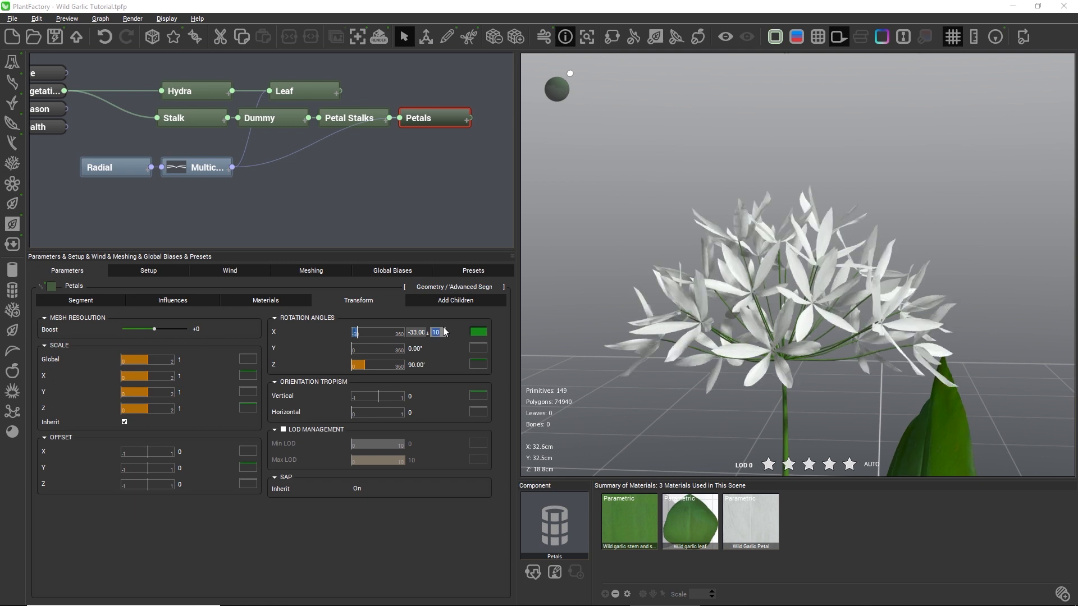
left_click_drag(911, 210, 826, 213)
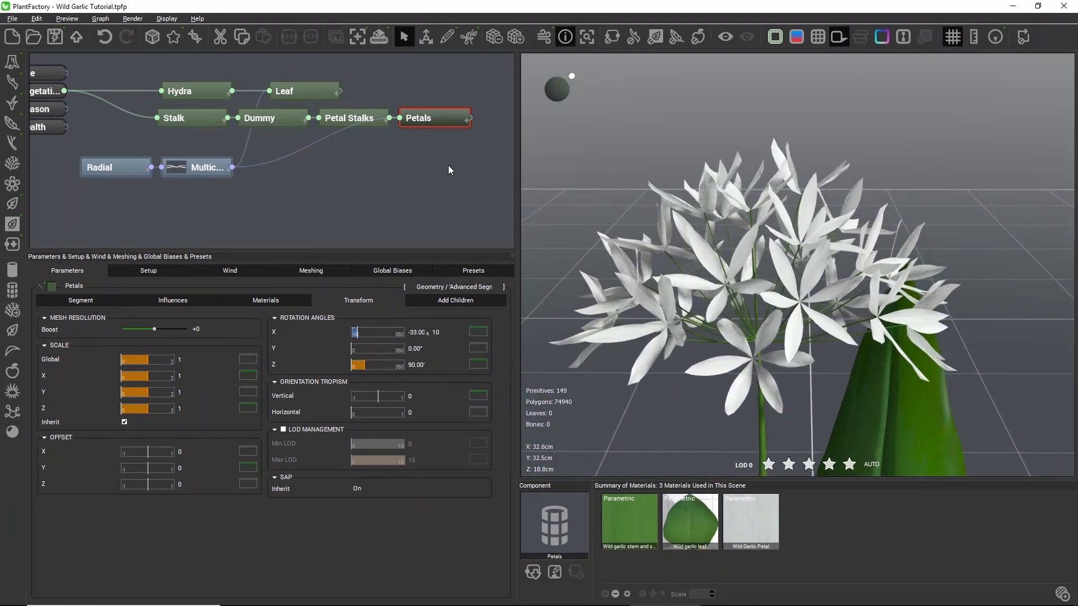
Step: Add a Ball primitive as a child of the Petal Stalks and rename it Seeds
left_click(419, 160)
scroll(700, 274, "down", 5)
left_click_drag(700, 274, 773, 131)
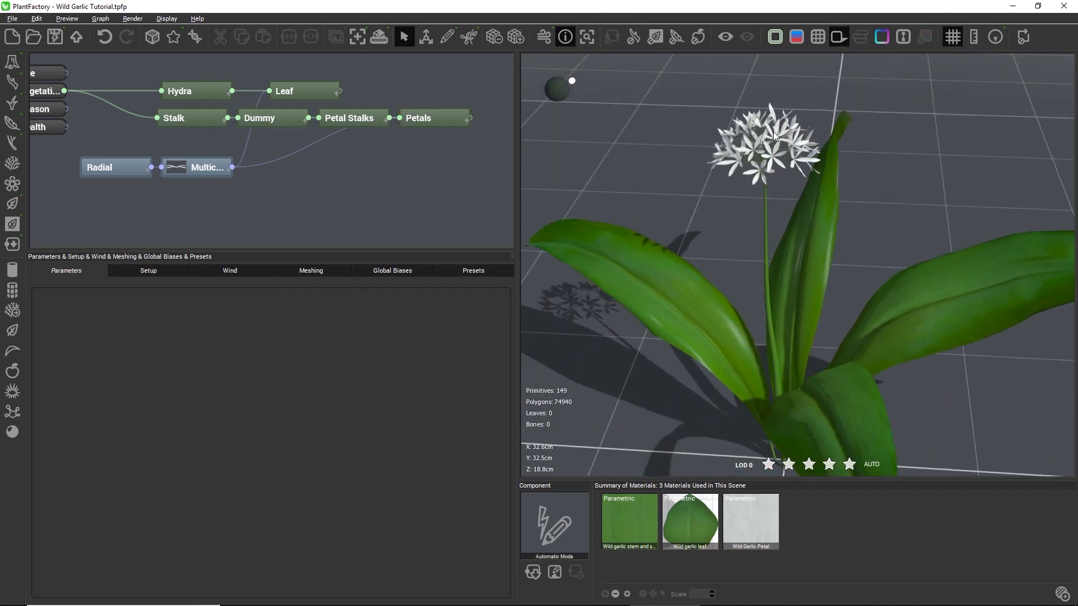
scroll(773, 131, "up", 5)
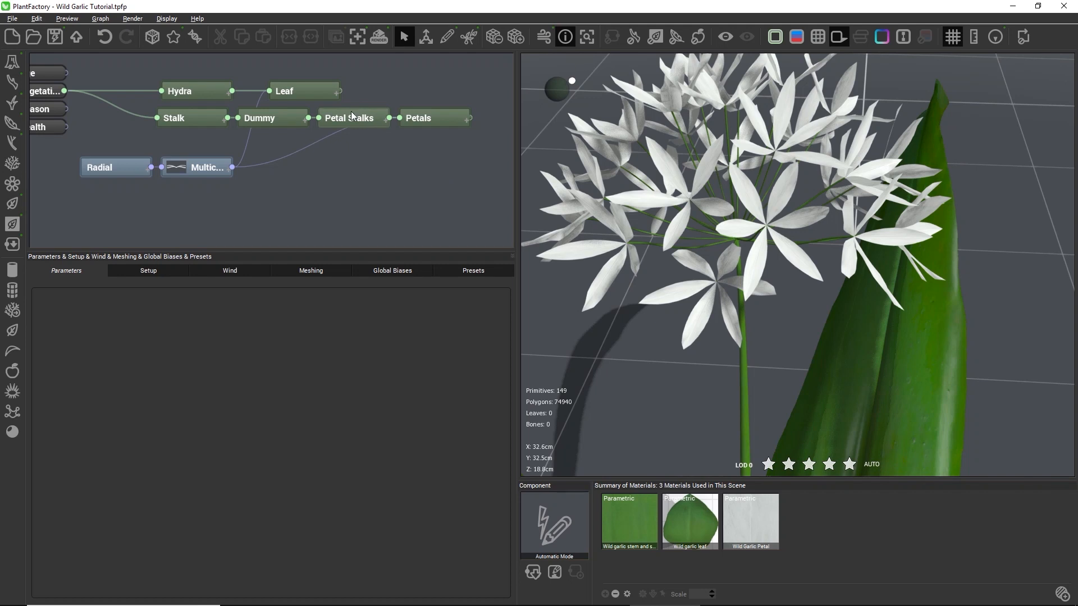
left_click(352, 111)
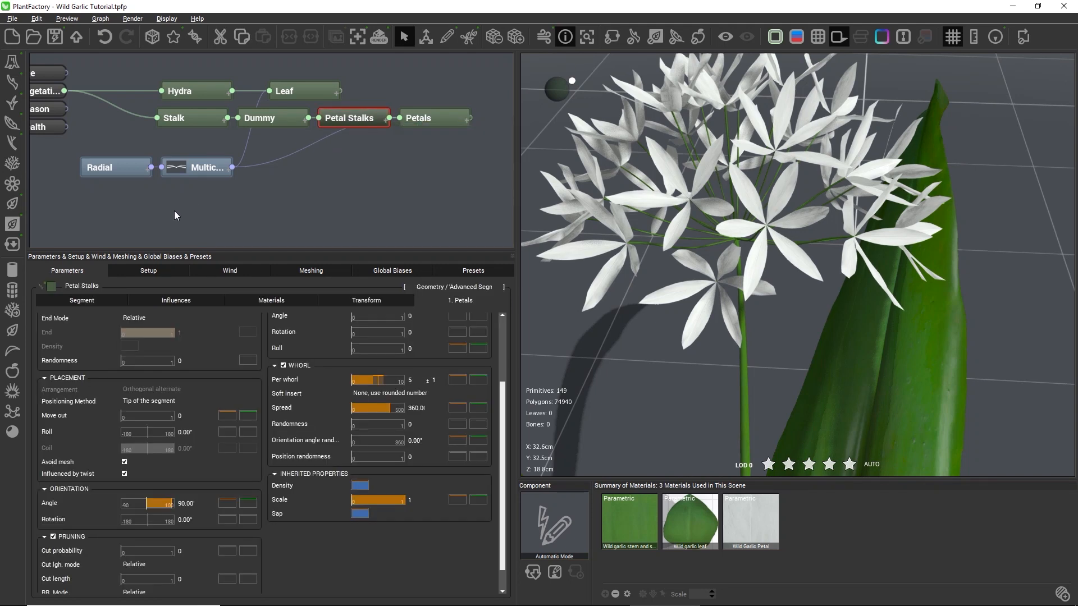
left_click(12, 436)
left_click_drag(425, 96, 426, 146)
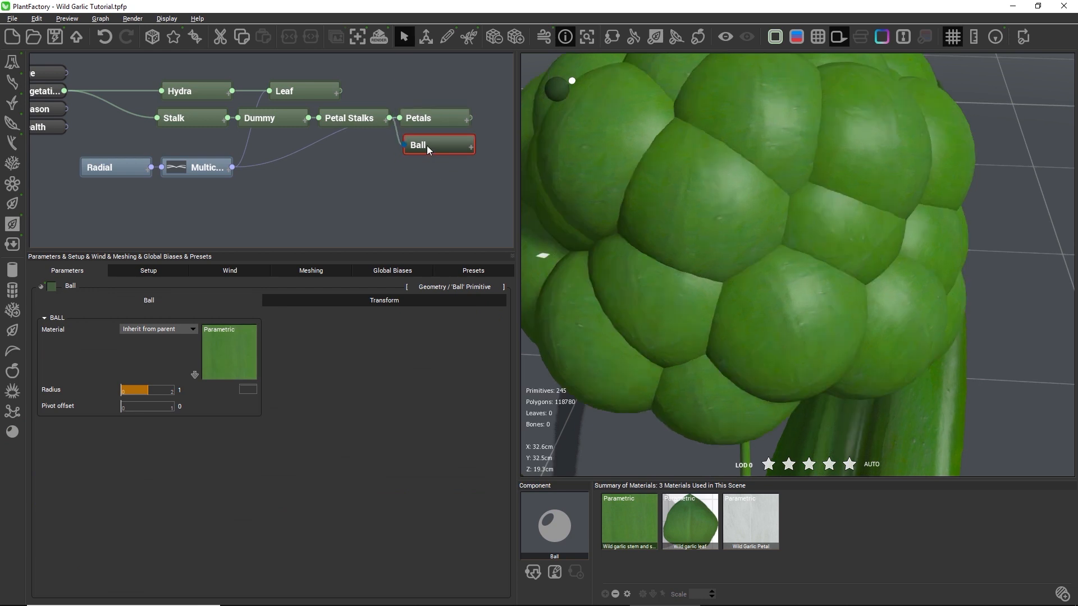
double_click(425, 145)
type("Seeds")
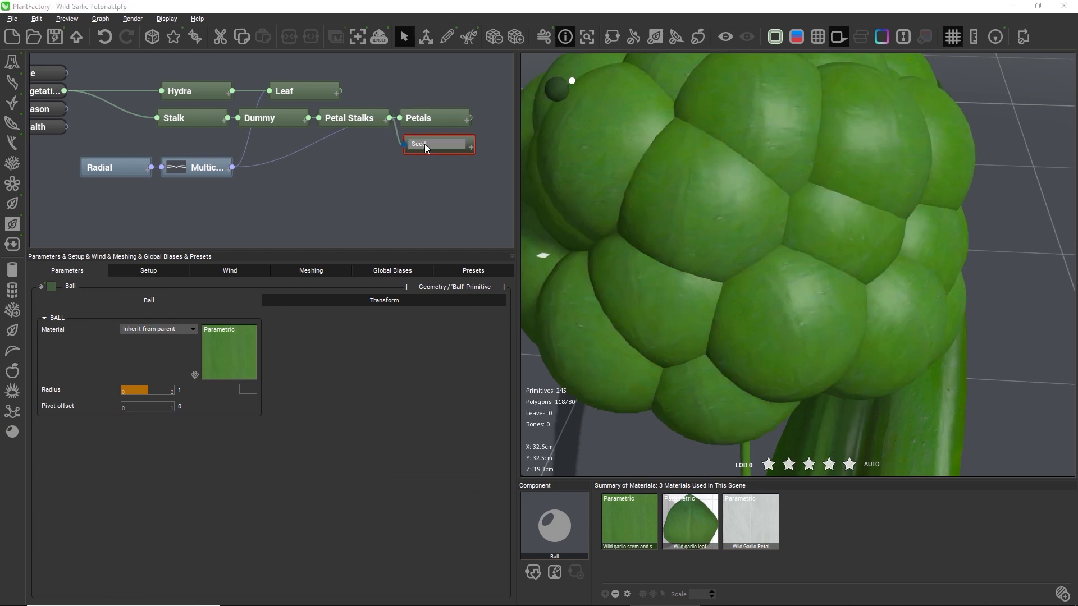
key("Return")
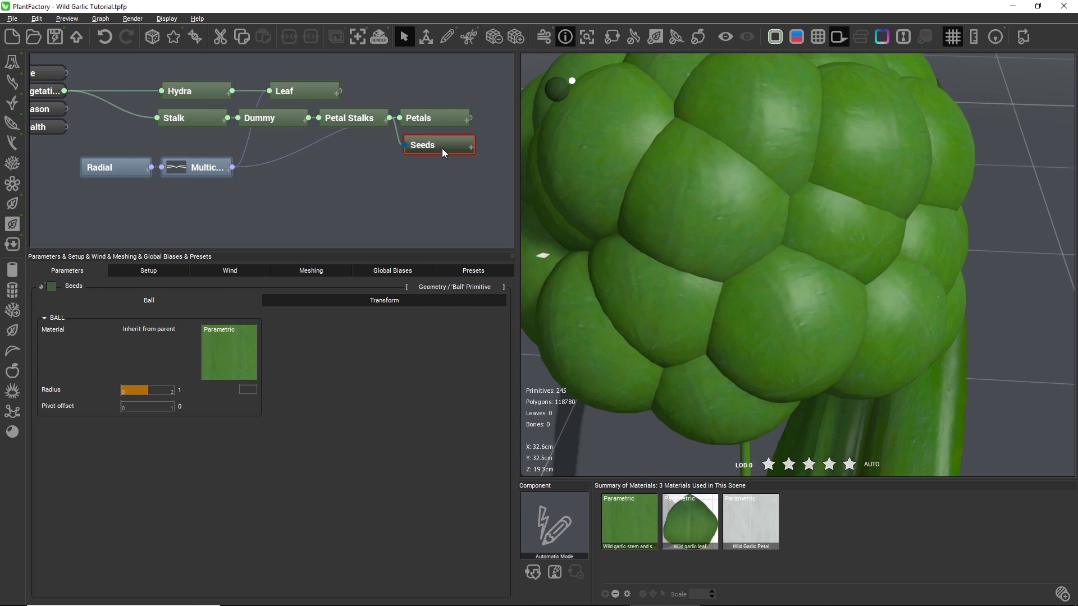
Step: Set the ball radius of the Seeds to 0.03
left_click(179, 391)
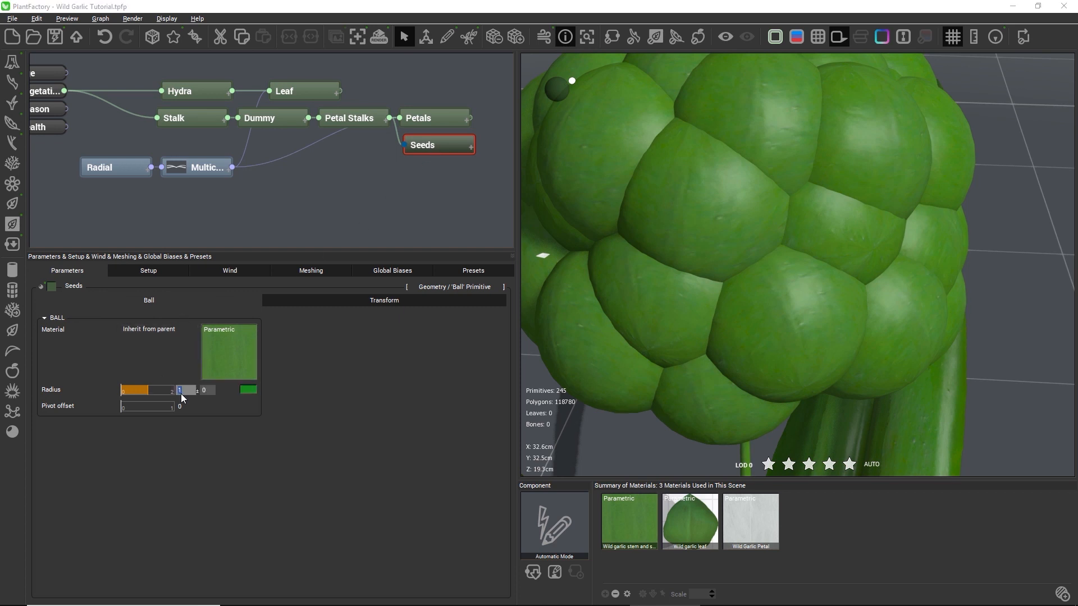
type("0.03")
key("Return")
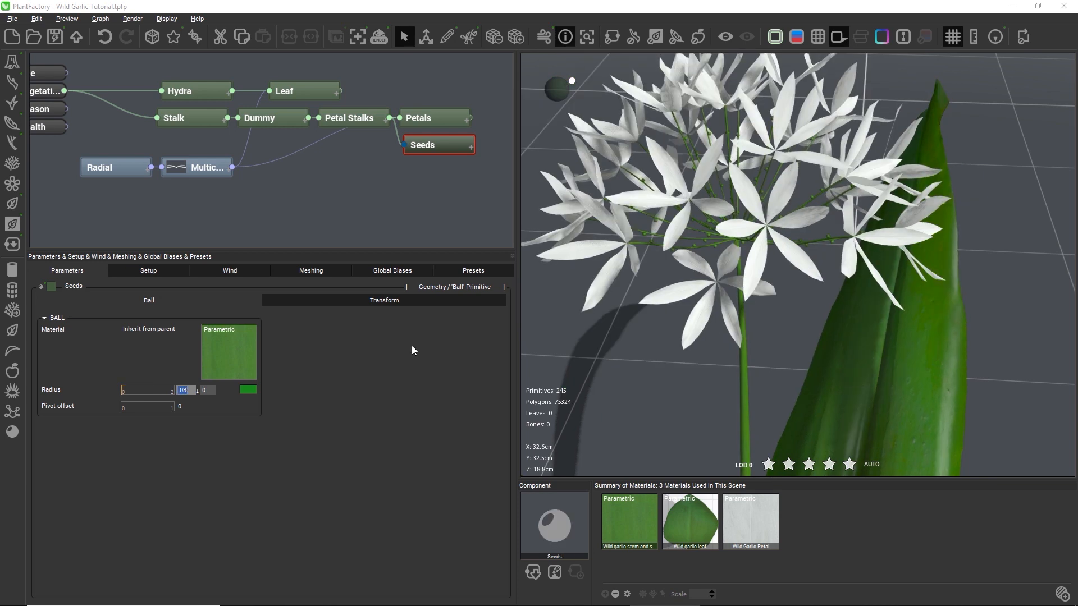
Step: Set the Seeds' Z scale to 1.3 and raise their mesh resolution boost to 5
left_click(387, 300)
left_click(190, 452)
type(".3")
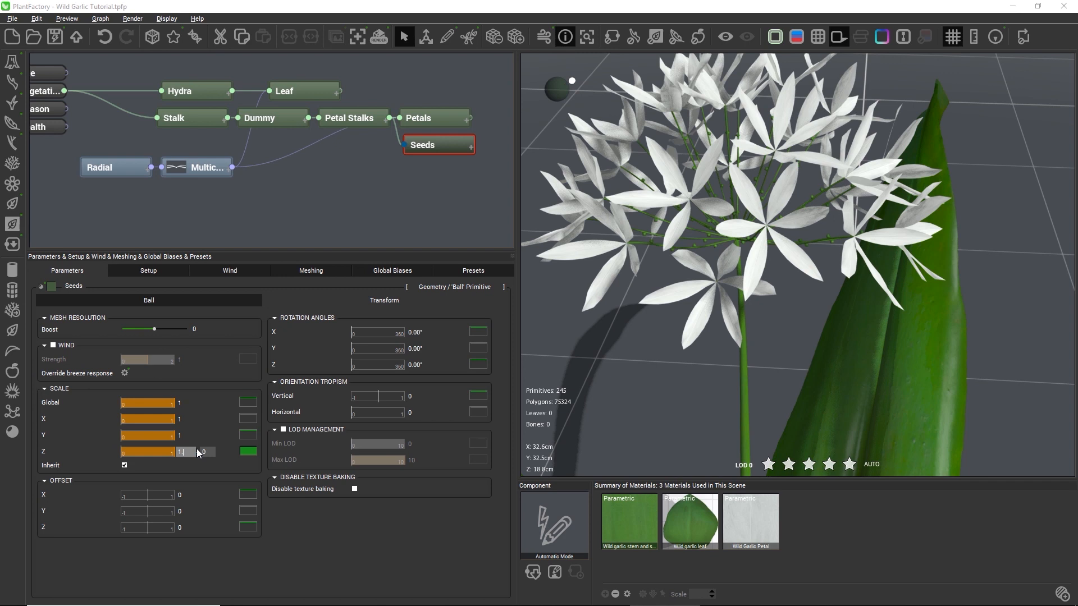
key("Return")
scroll(665, 256, "up", 3)
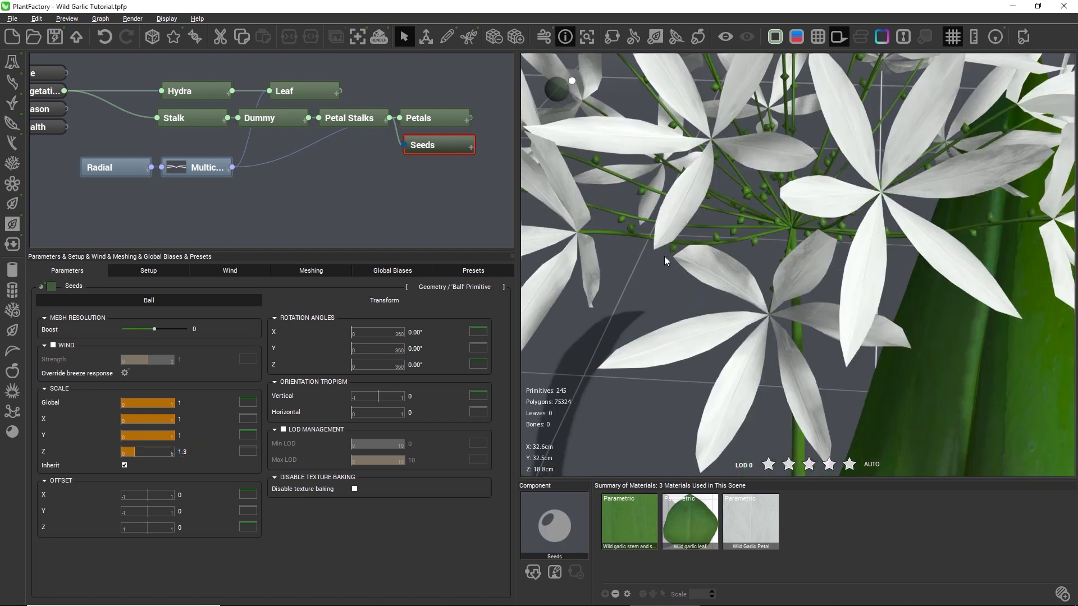
left_click_drag(155, 330, 187, 329)
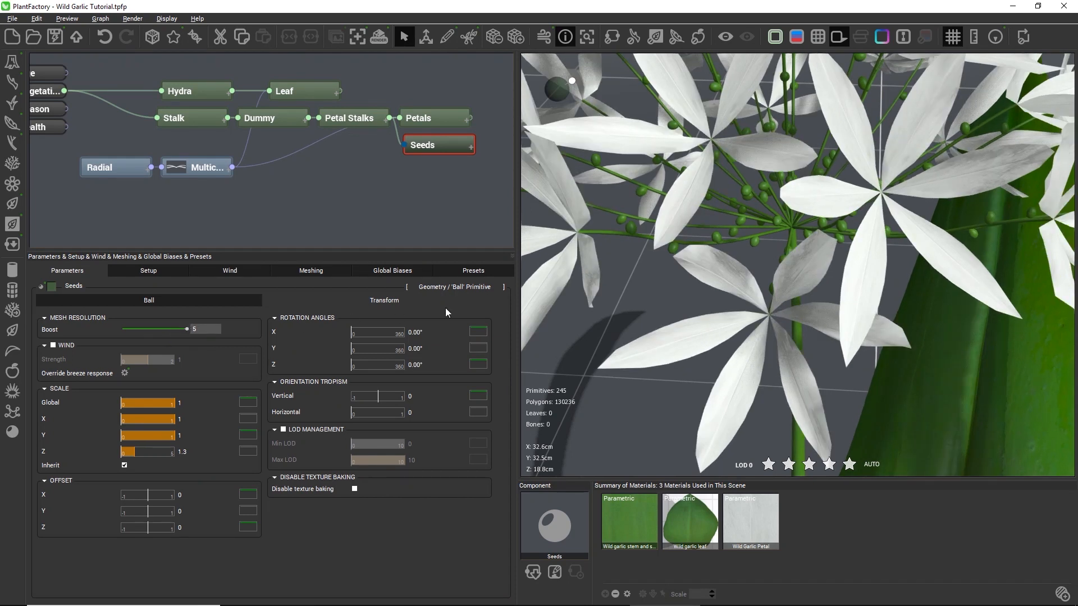
scroll(649, 256, "up", 3)
right_click_drag(649, 256, 624, 266)
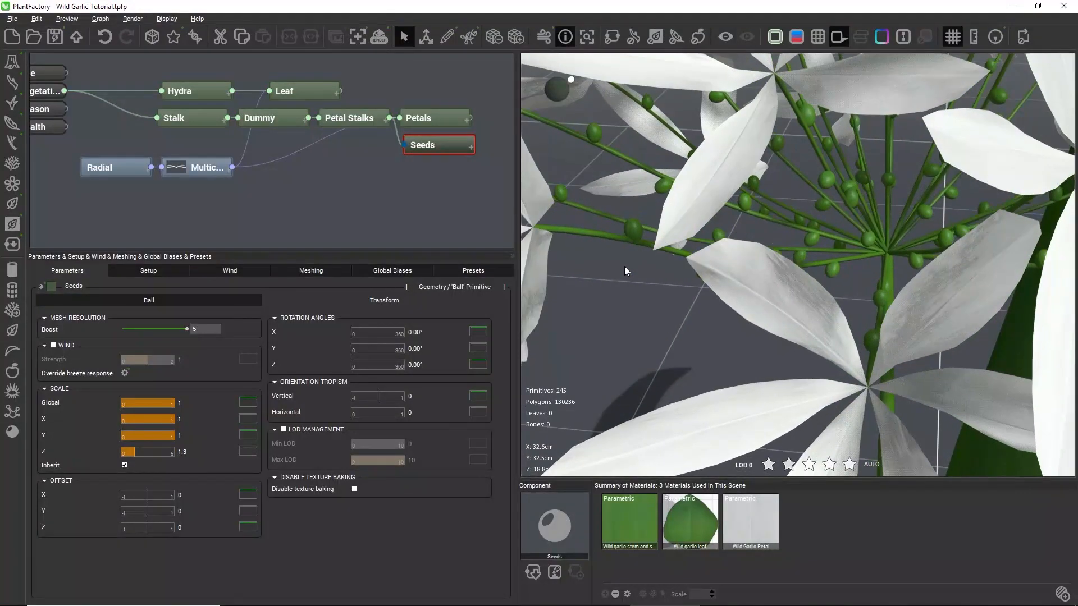
Step: Set the positioning method of the Seeds on the Petal Stalks to Tip of the segment
left_click(359, 119)
left_click(468, 300)
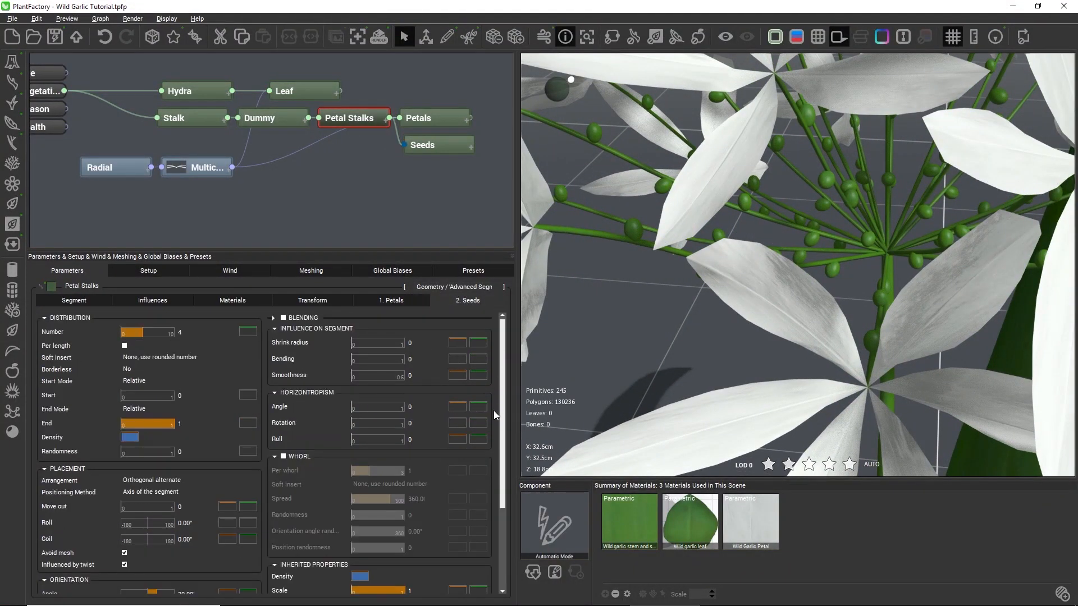
left_click(149, 492)
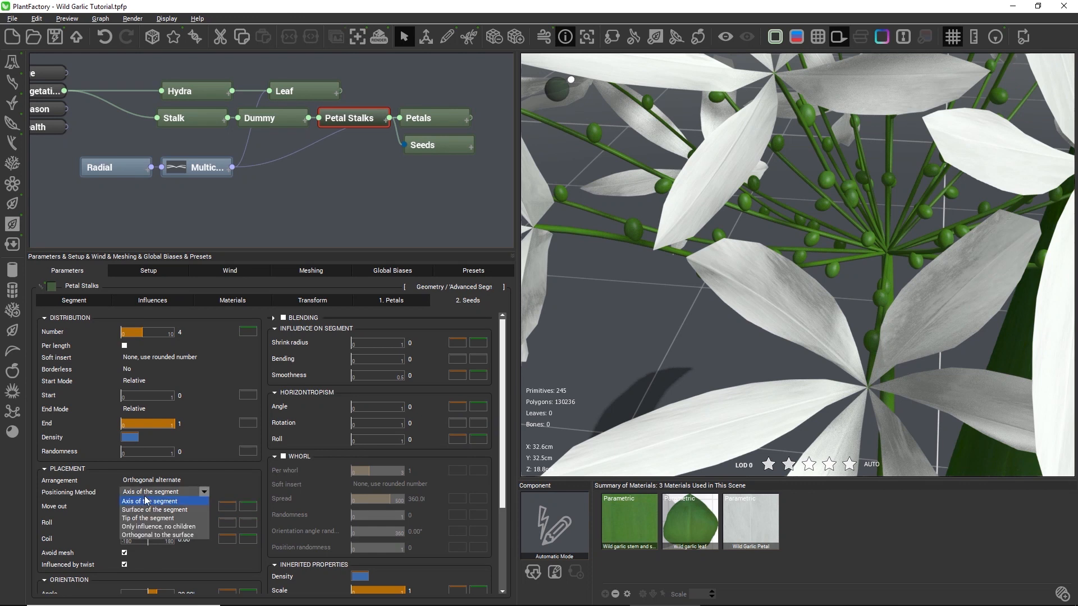
left_click(144, 518)
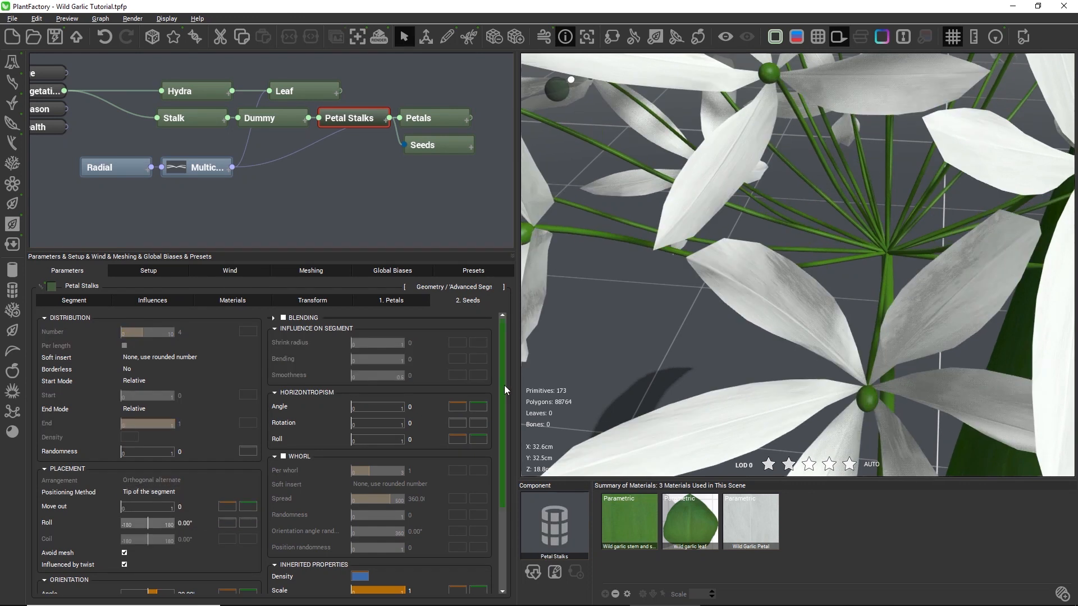
Step: Enable Whorl for the Seeds on the Petal Stalks with 3 per whorl
left_click_drag(504, 385, 503, 449)
left_click(283, 365)
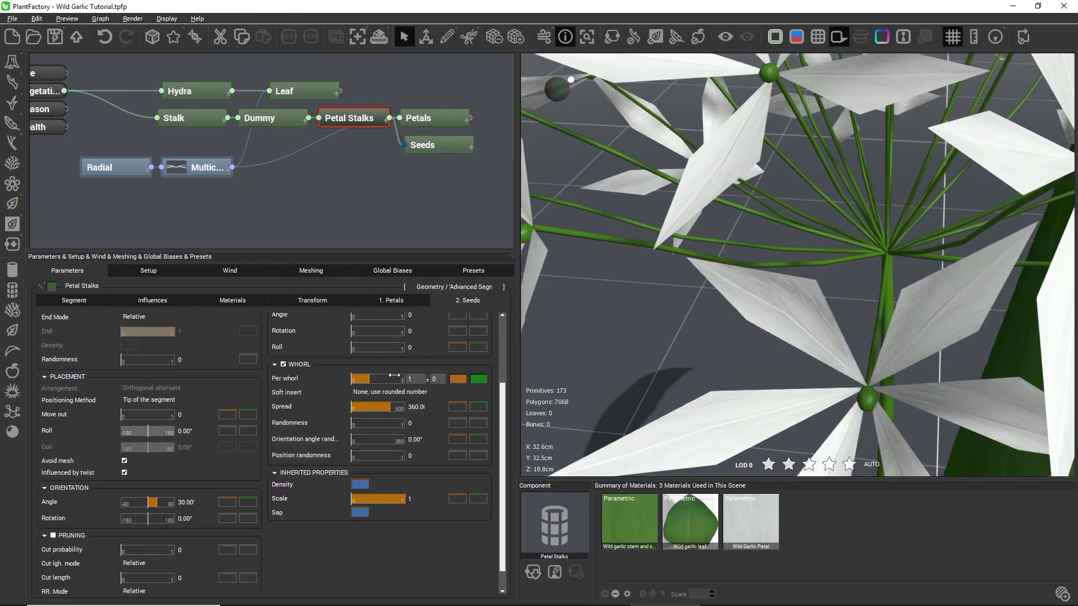
left_click(416, 381)
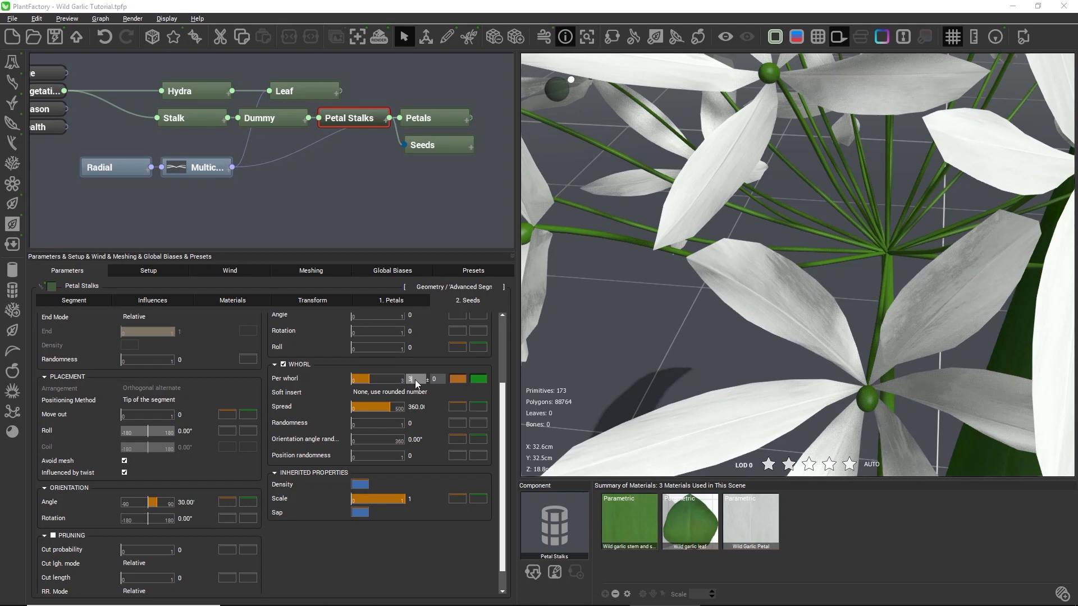
key("Return")
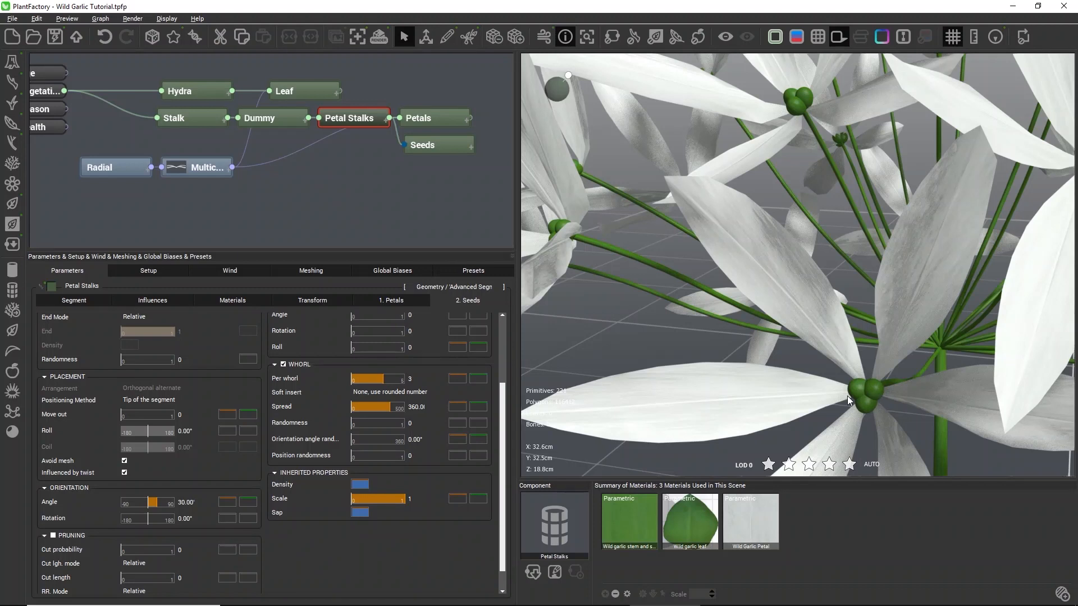
Step: Set the Z offset of the Seeds to 0.03
left_click(430, 144)
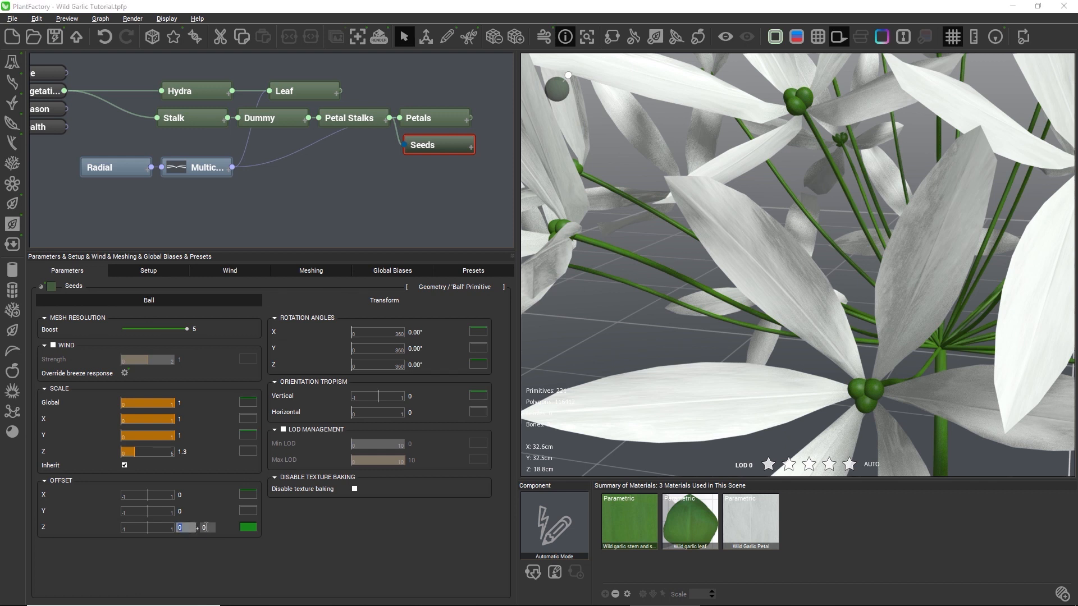
type("2")
key("Return")
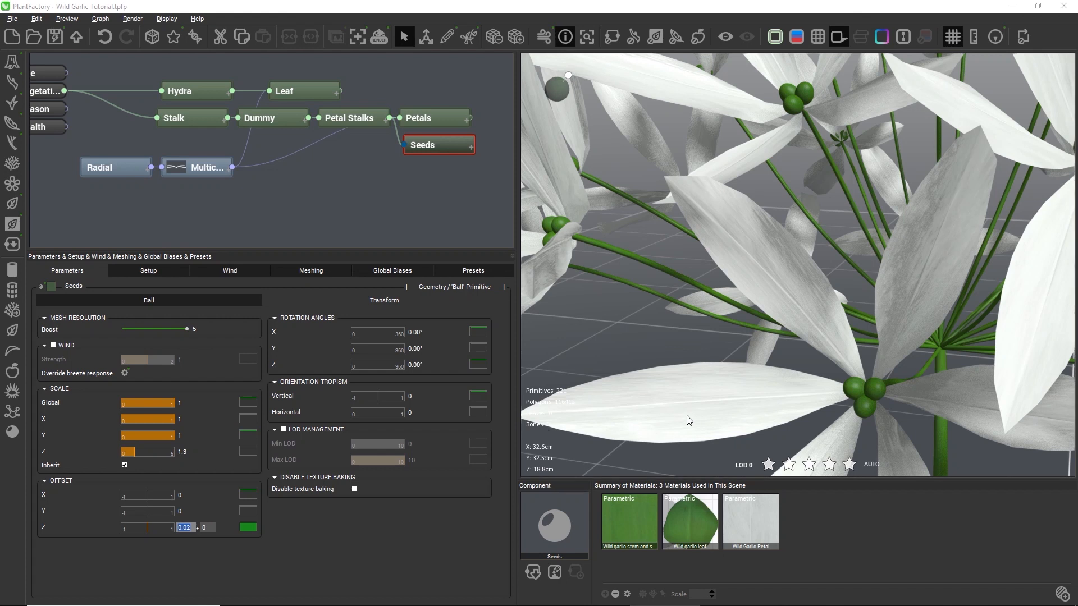
key("Up")
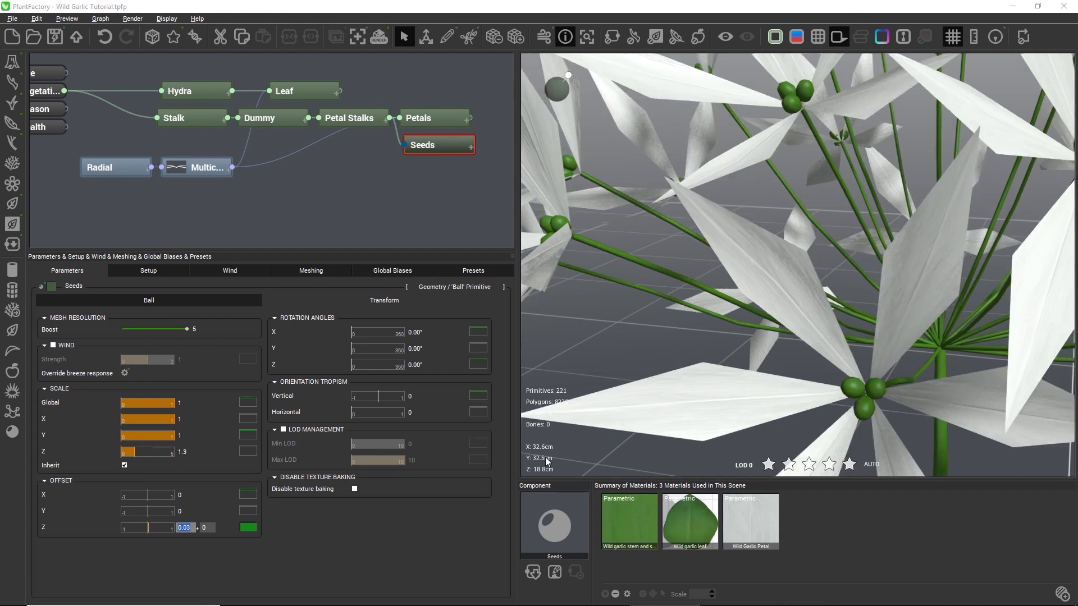
scroll(979, 179, "down", 5)
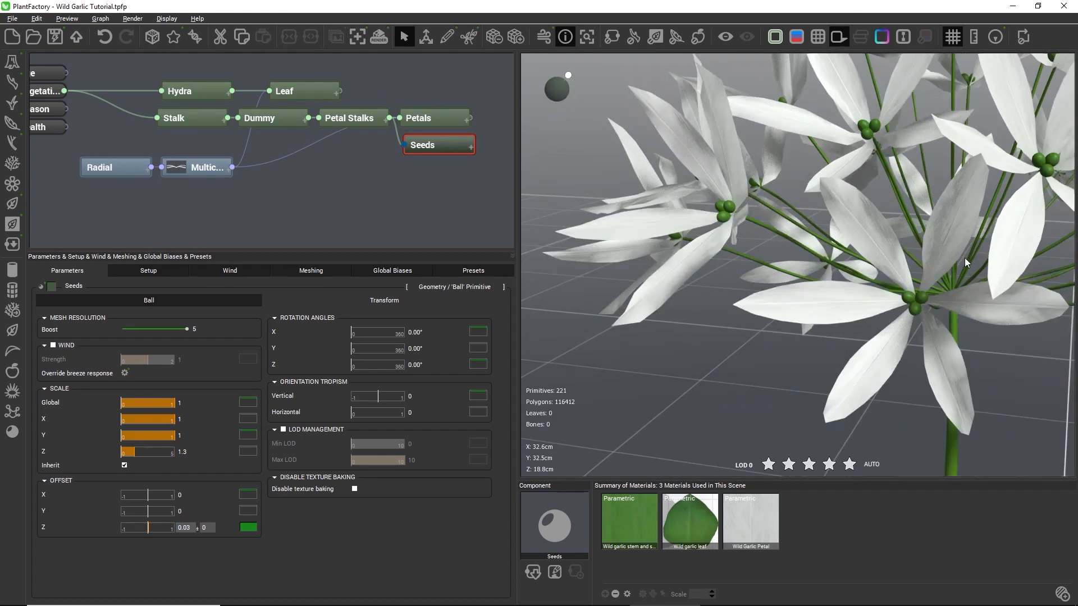
left_click_drag(841, 232, 789, 174)
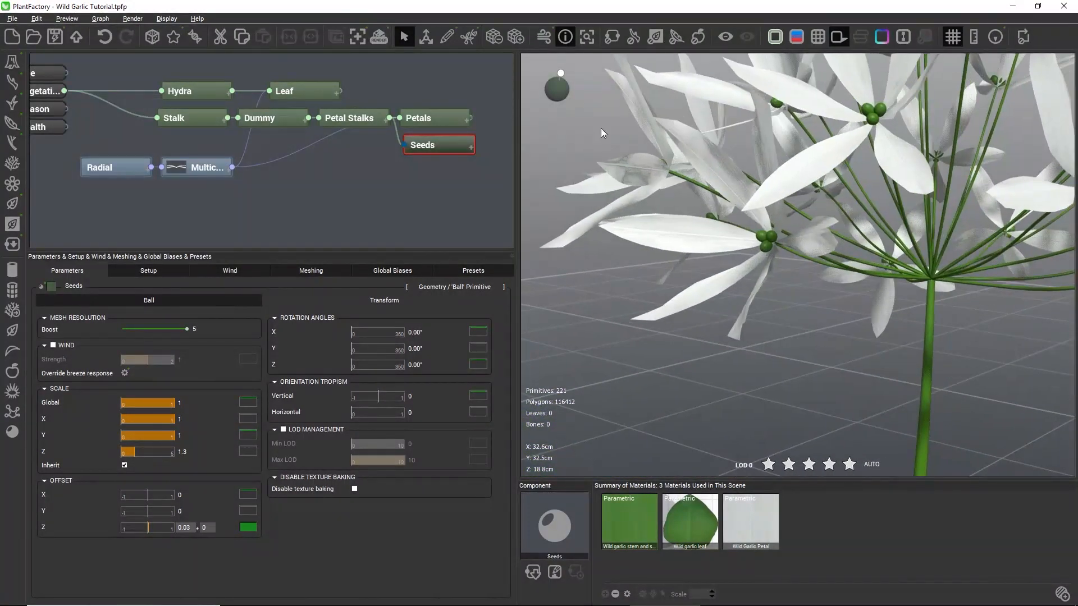
Step: Add a segment as a child of the Petal Stalks and name it White Stalk
left_click(356, 118)
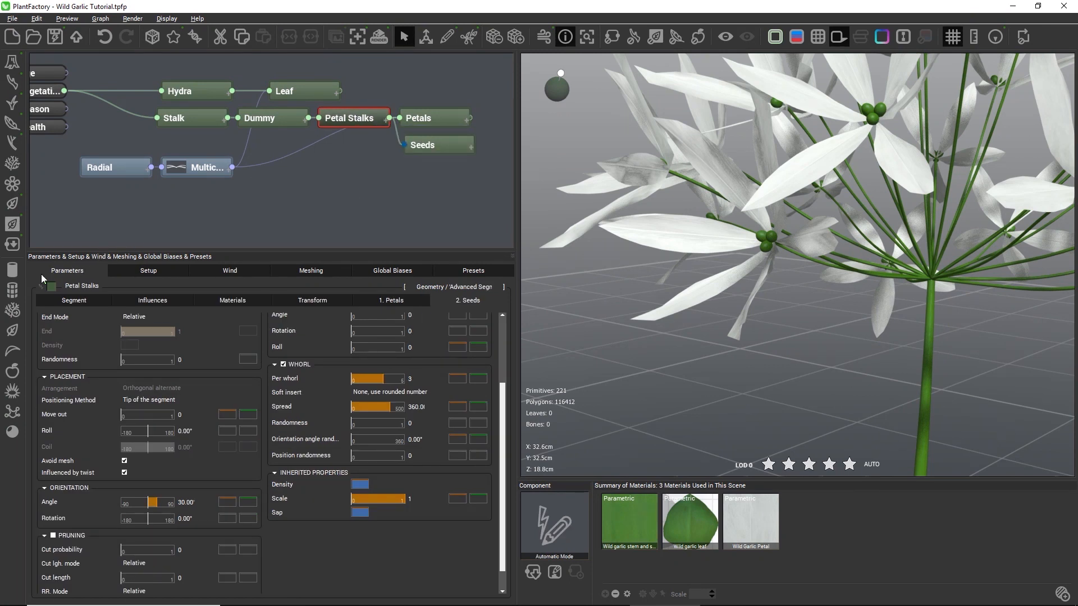
left_click_drag(13, 290, 415, 180)
double_click(420, 179)
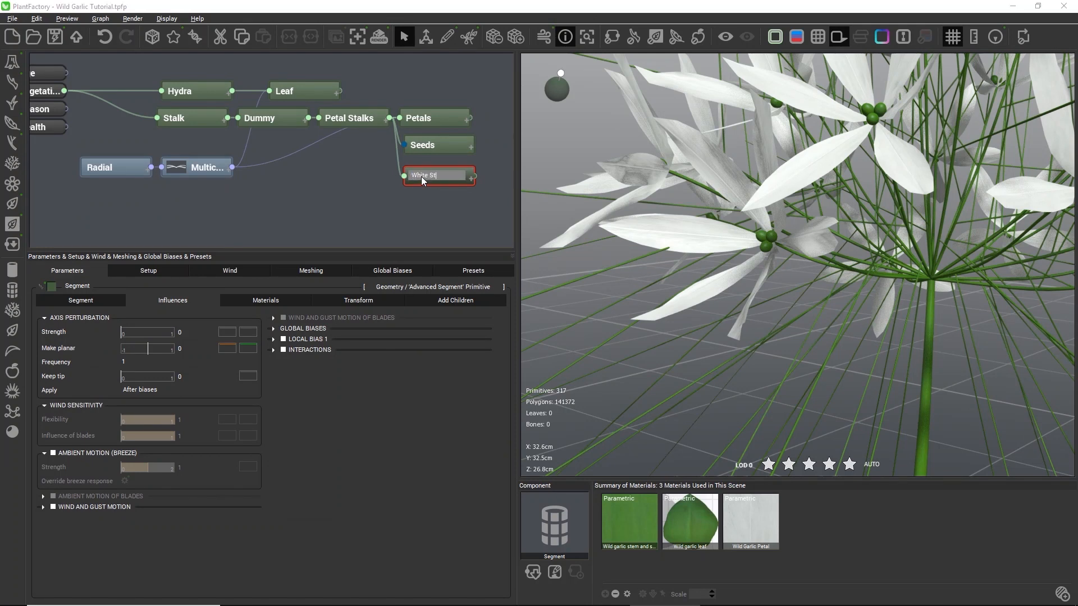
key("Return")
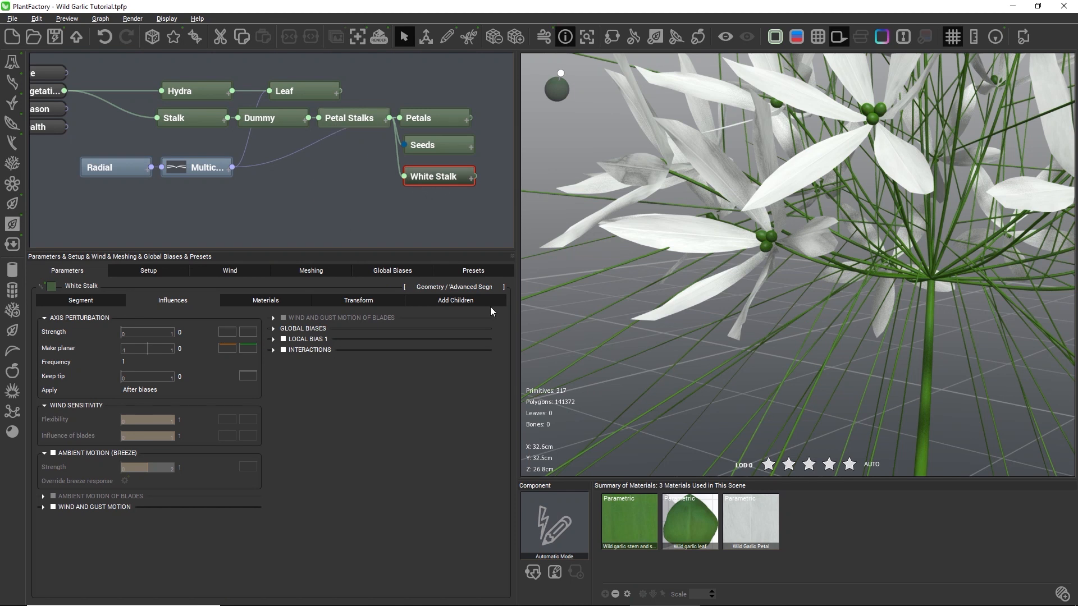
Step: Set the White Stalk's positioning method on the Petal Stalks to Tip of the segment and enable Whorl with 6 per whorl
left_click(457, 302)
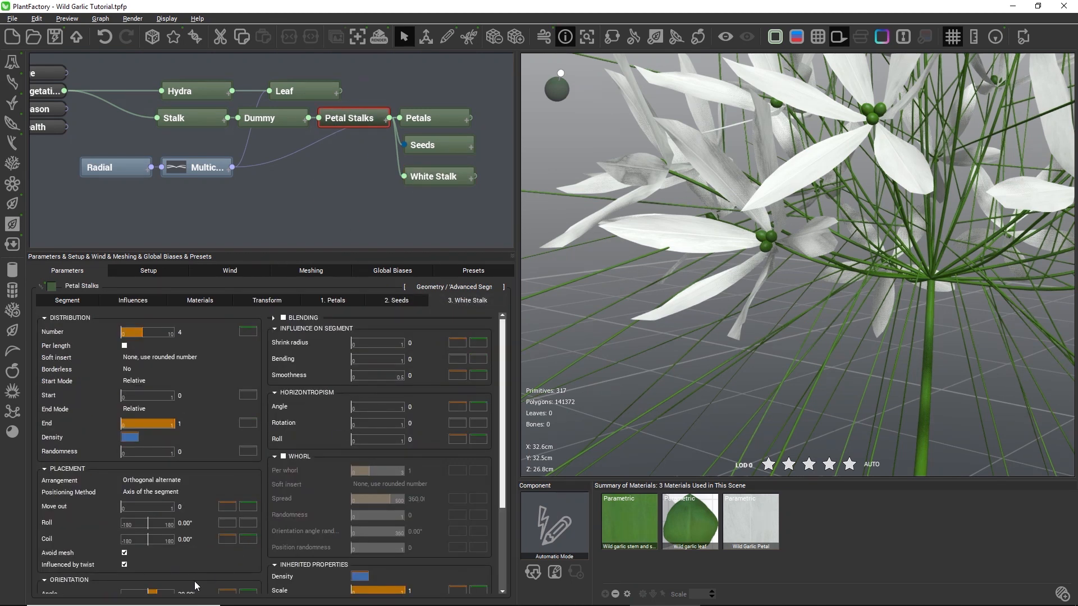
left_click(156, 491)
left_click(161, 516)
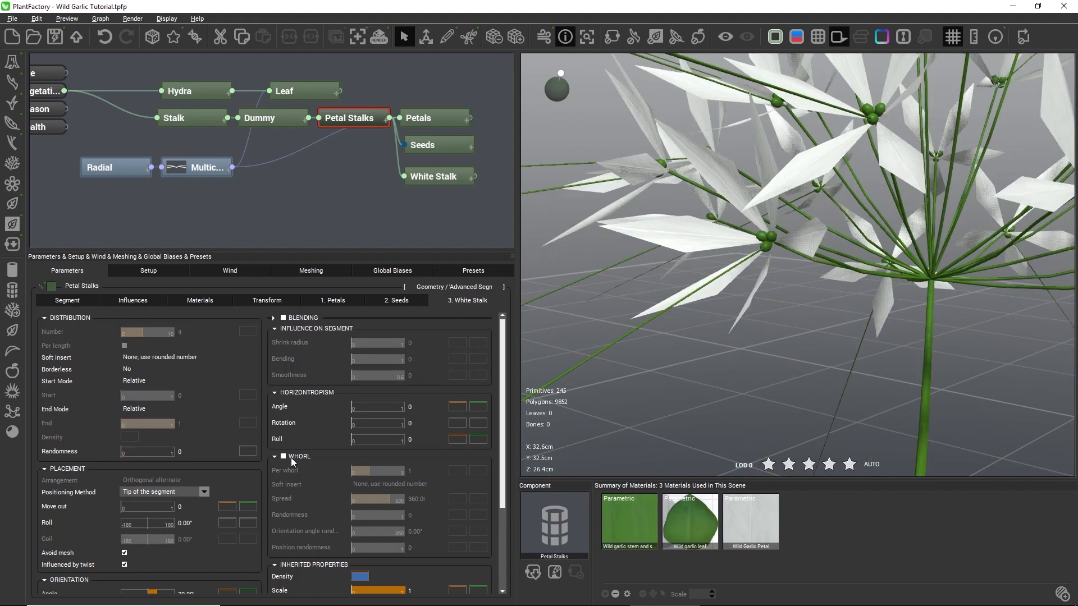
left_click(284, 456)
left_click(410, 471)
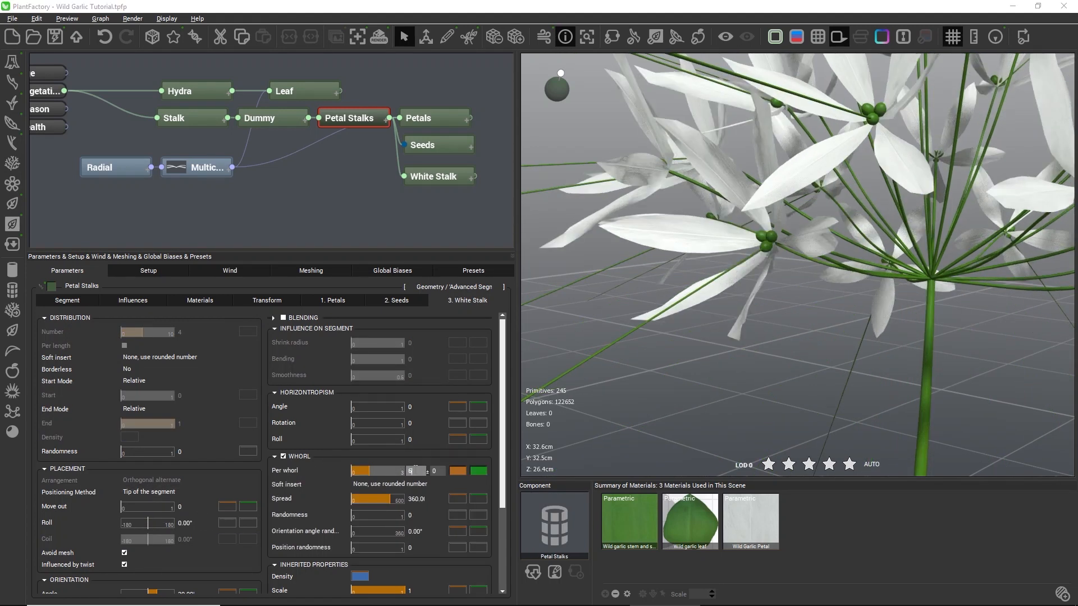
key("Return")
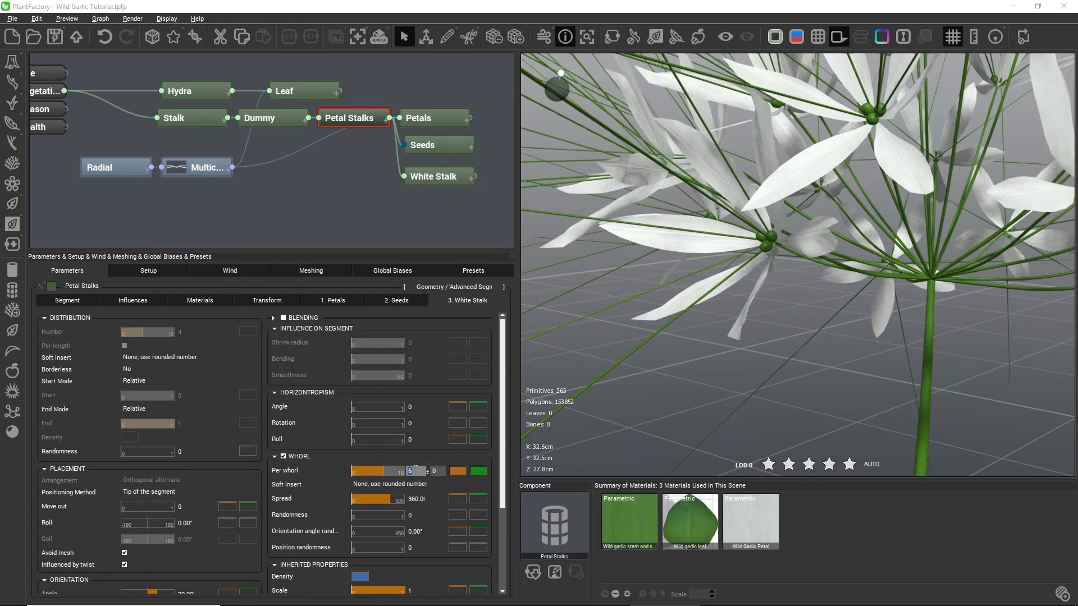
Step: Set the orientation angle of the White Stalk on the Petal Stalks to 43°
scroll(502, 434, "down", 2)
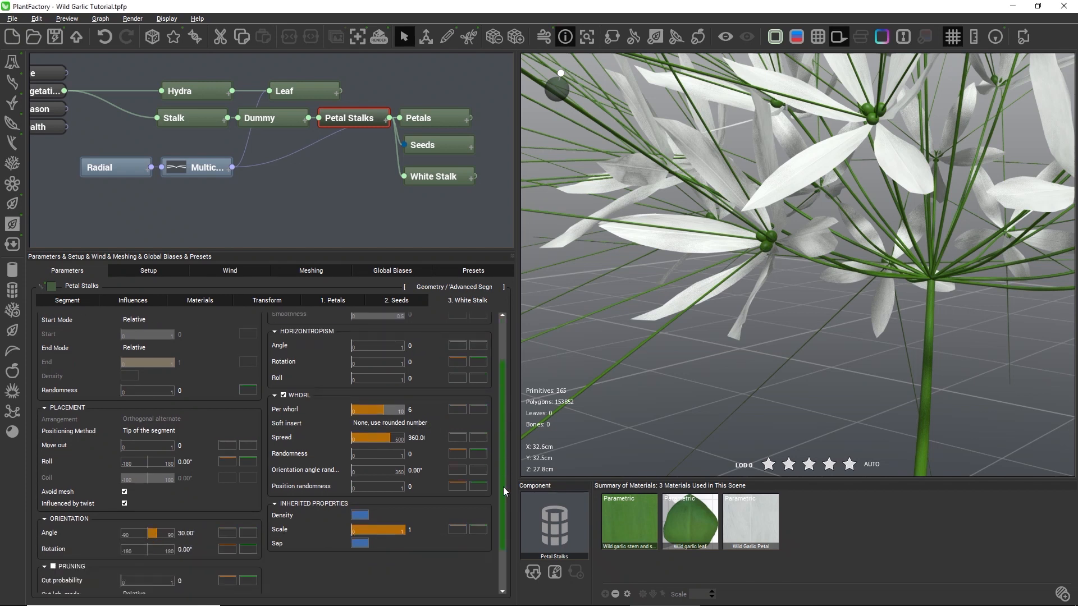
left_click(187, 484)
type("43")
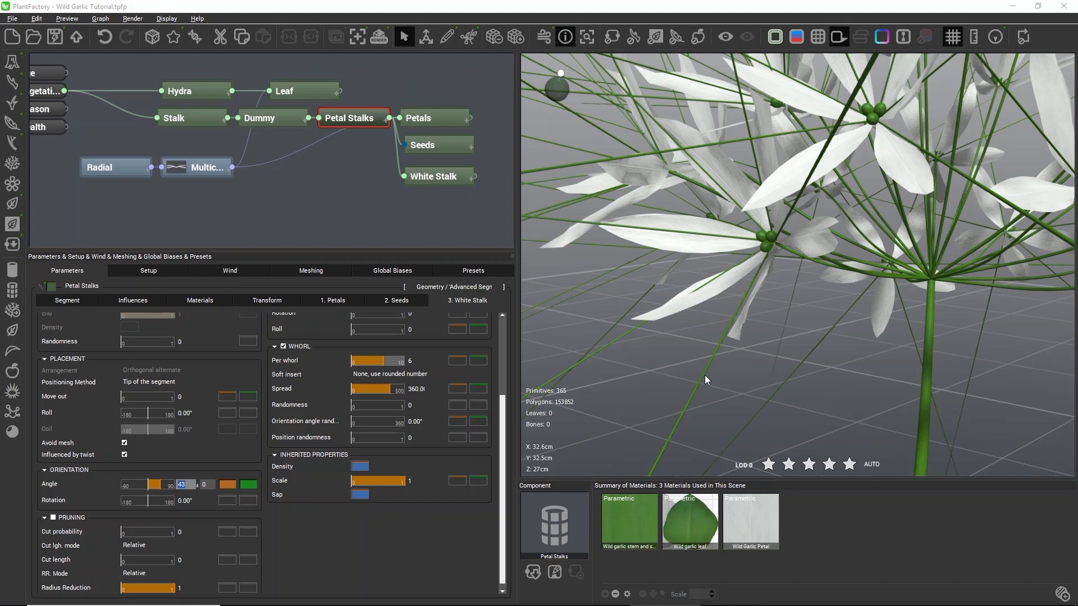
Step: Set the White Stalk's segment length to 0.3 with a variation of 0.05
left_click(439, 178)
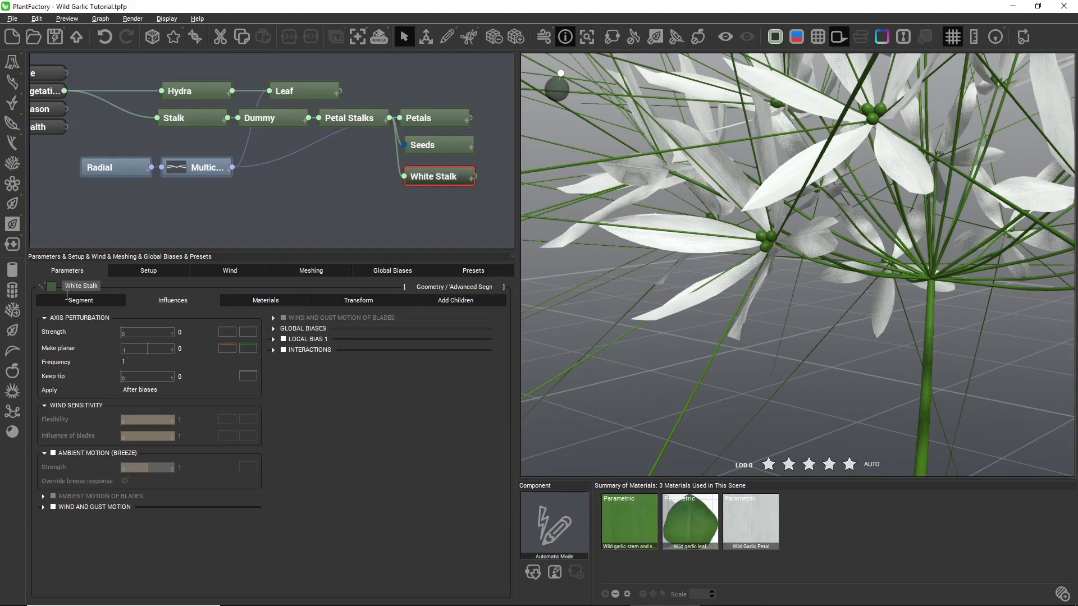
left_click(189, 347)
type("0.3")
key("Tab")
type("0.05")
key("Return")
Step: Switch the White Stalk's radius mode to User defined and set the radius to 0.02
left_click(171, 374)
left_click(173, 383)
left_click(186, 393)
type("0.02")
key("Return")
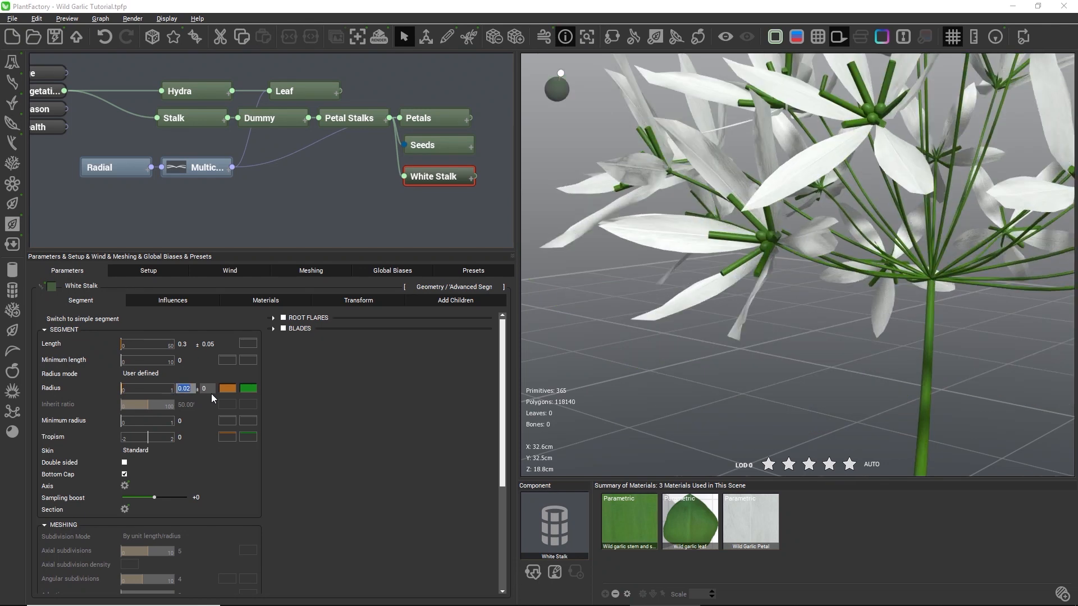
Step: Assign the Wild Garlic Petal material to the White Stalk's segment body
left_click(196, 301)
left_click(242, 298)
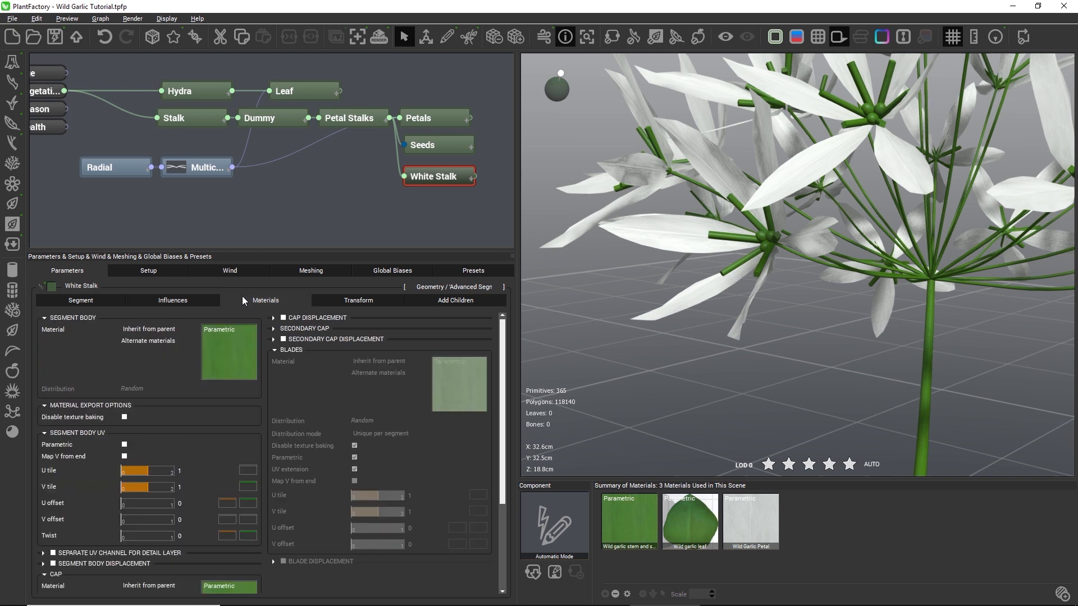
left_click(191, 330)
left_click(158, 363)
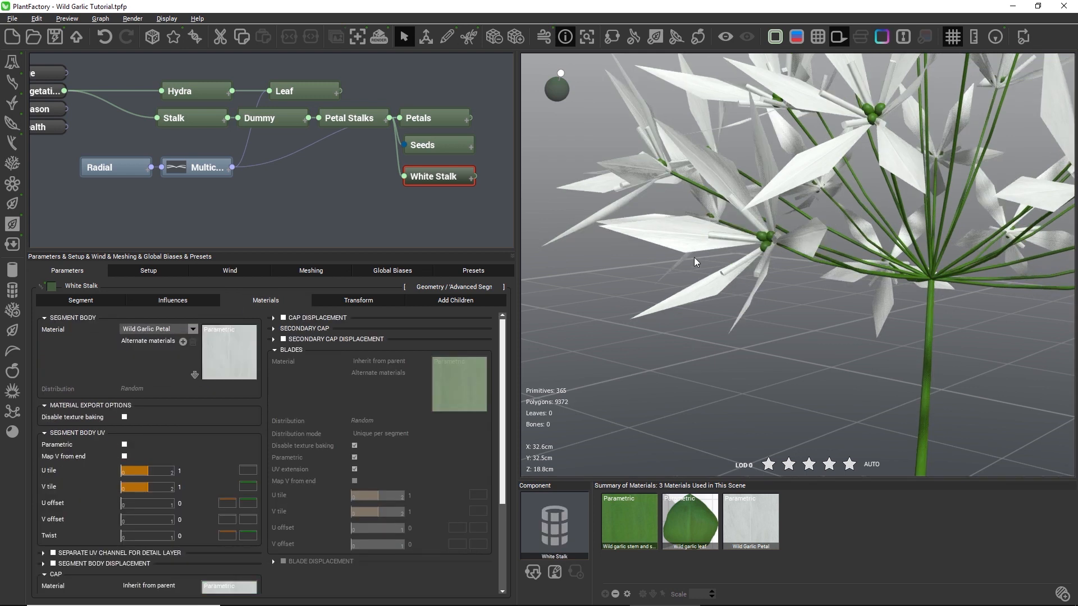
right_click_drag(756, 307, 741, 281)
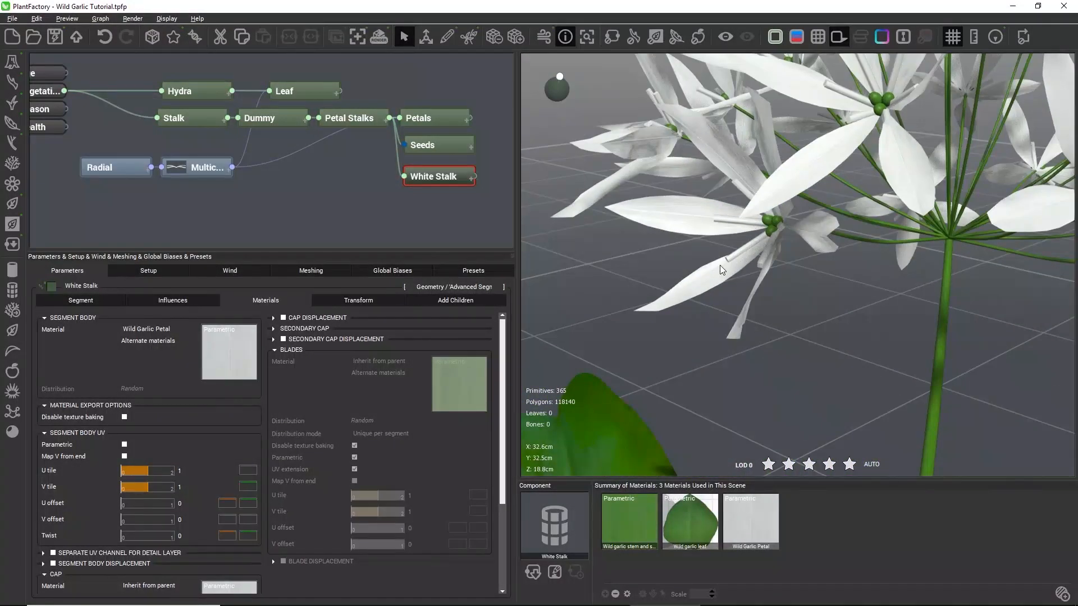
Step: Open the White Stalk's section splines and shrink the circular section to a radius of about 0.49
left_click(115, 302)
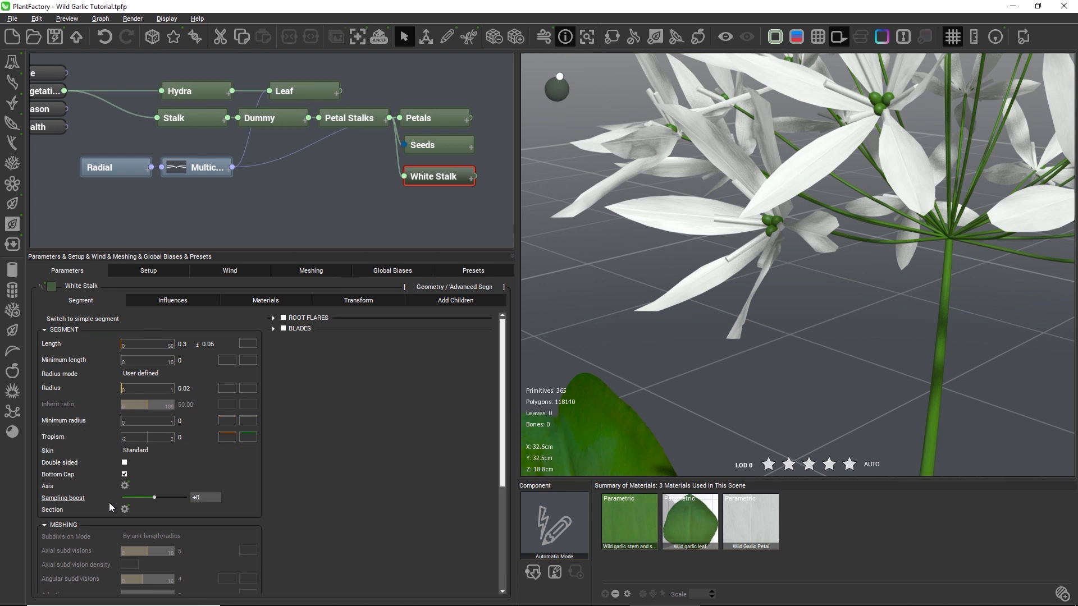
left_click(125, 509)
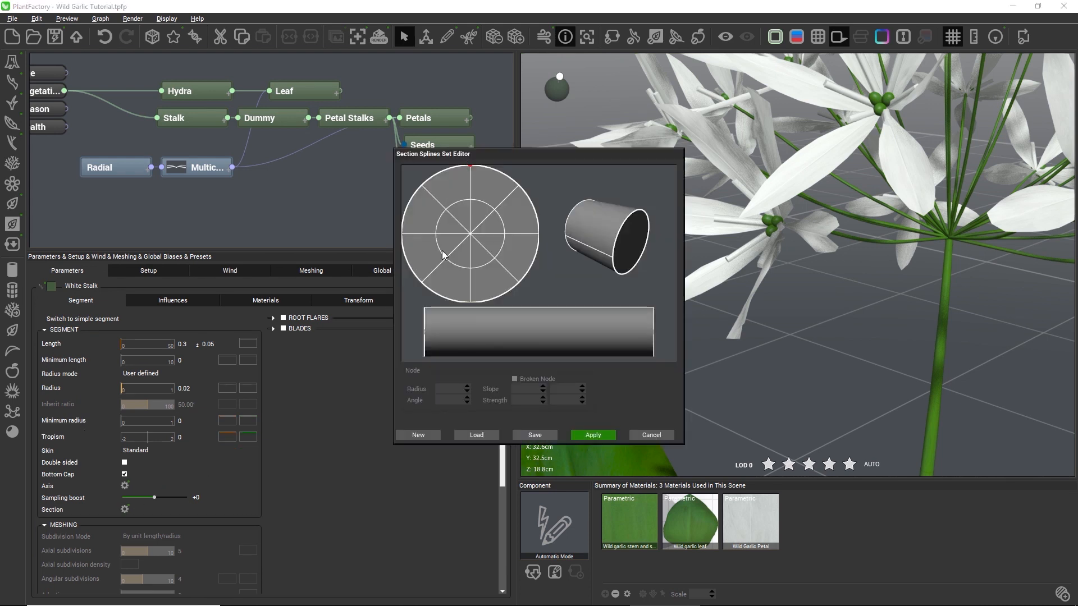
left_click_drag(469, 167, 469, 199)
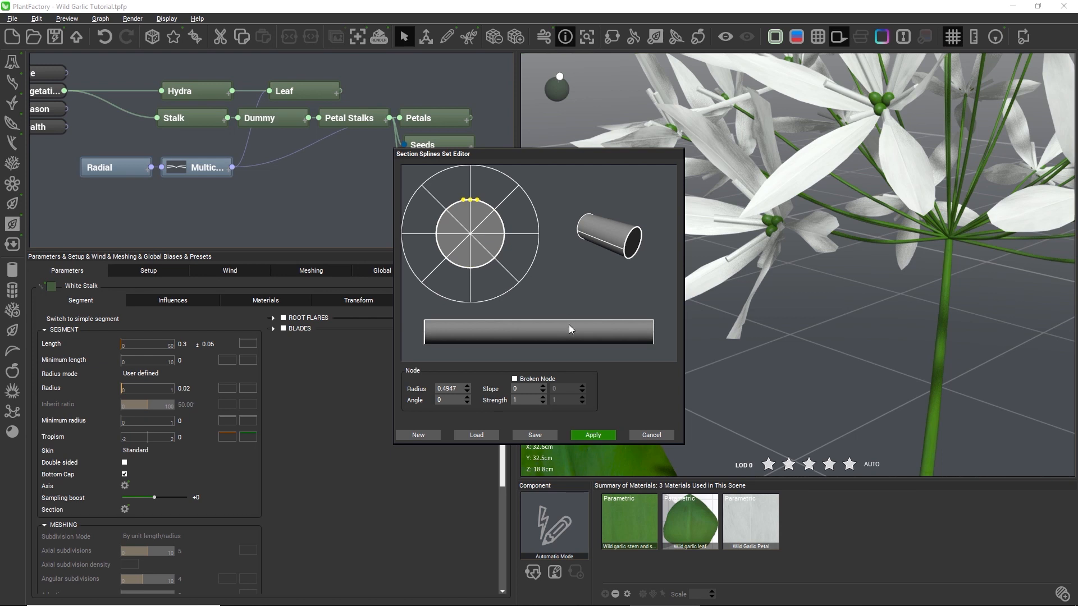
Step: Add two sections near the end of the White Stalk, widen the outer one to radius 1 for a flared tip, and accept the shape
left_click(606, 331)
left_click(629, 330)
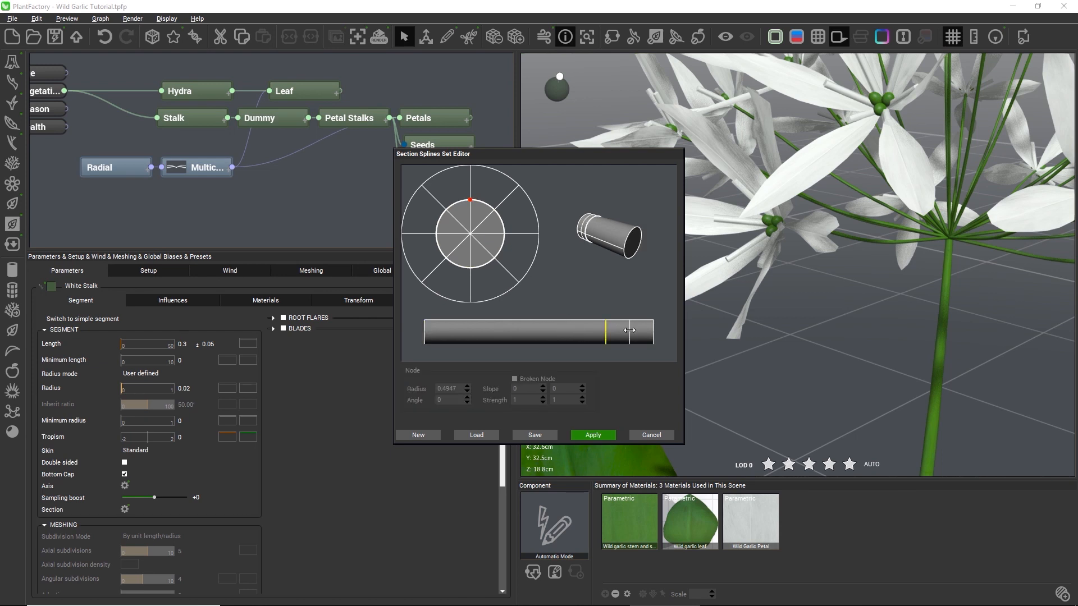
left_click(630, 330)
left_click_drag(470, 200, 476, 159)
mouse_move(629, 323)
left_mouse_down()
mouse_move(640, 328)
mouse_move(607, 335)
mouse_move(642, 326)
left_mouse_up()
left_click(599, 436)
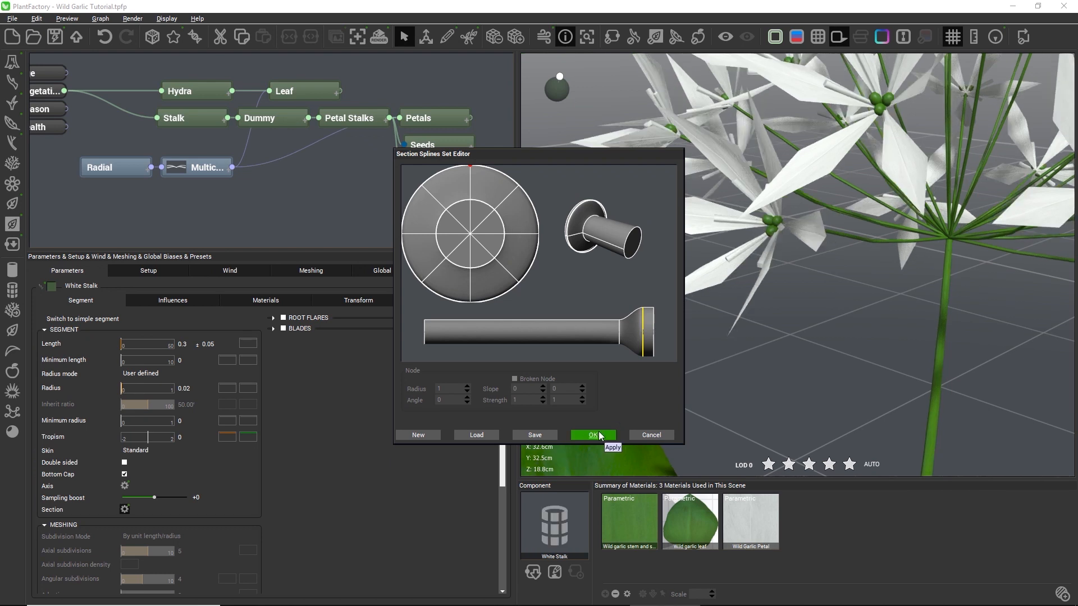
left_click(599, 436)
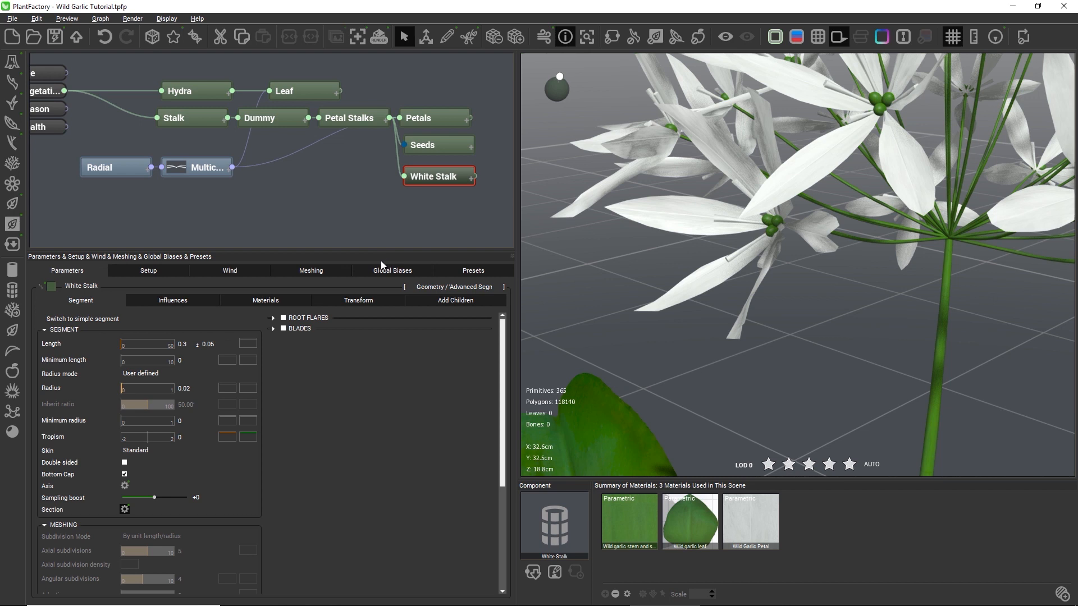
Step: Raise the White Stalk's mesh resolution boost to +5
left_click(358, 301)
scroll(732, 231, "up", 3)
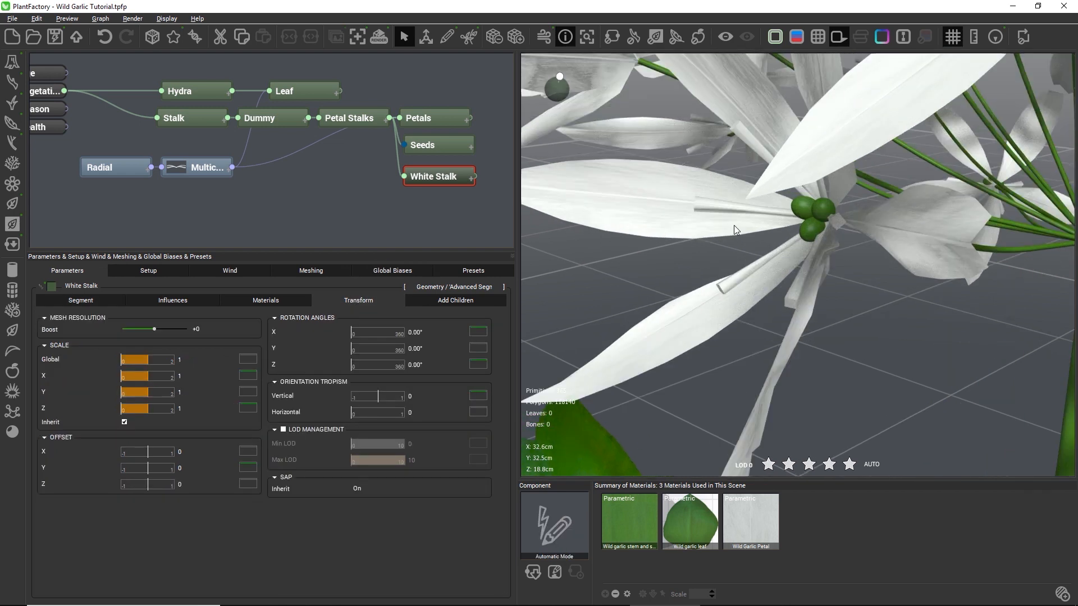
left_click_drag(154, 329, 186, 328)
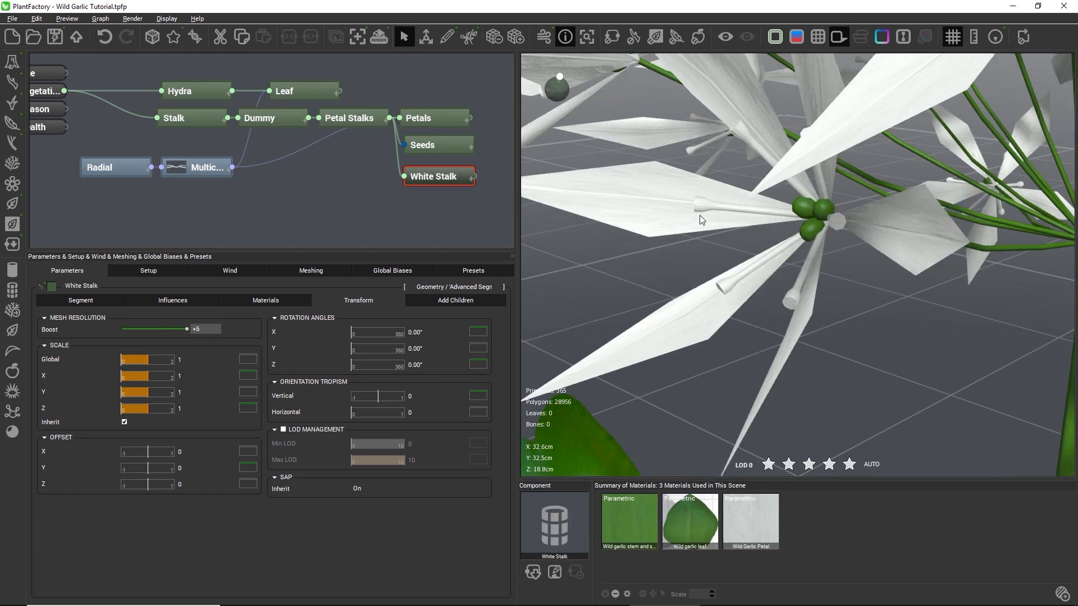
Step: Edit the White Stalk's radius profile to stay at 0.6 from the start to position 0.8, rising to 1 at the end
left_click(113, 302)
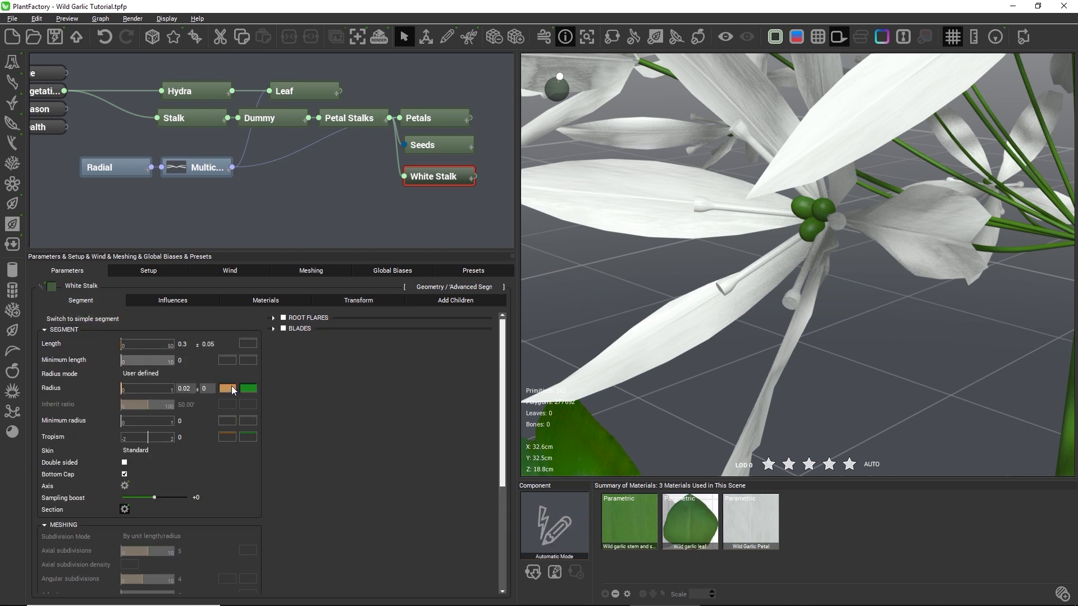
right_click(233, 389)
left_click(255, 394)
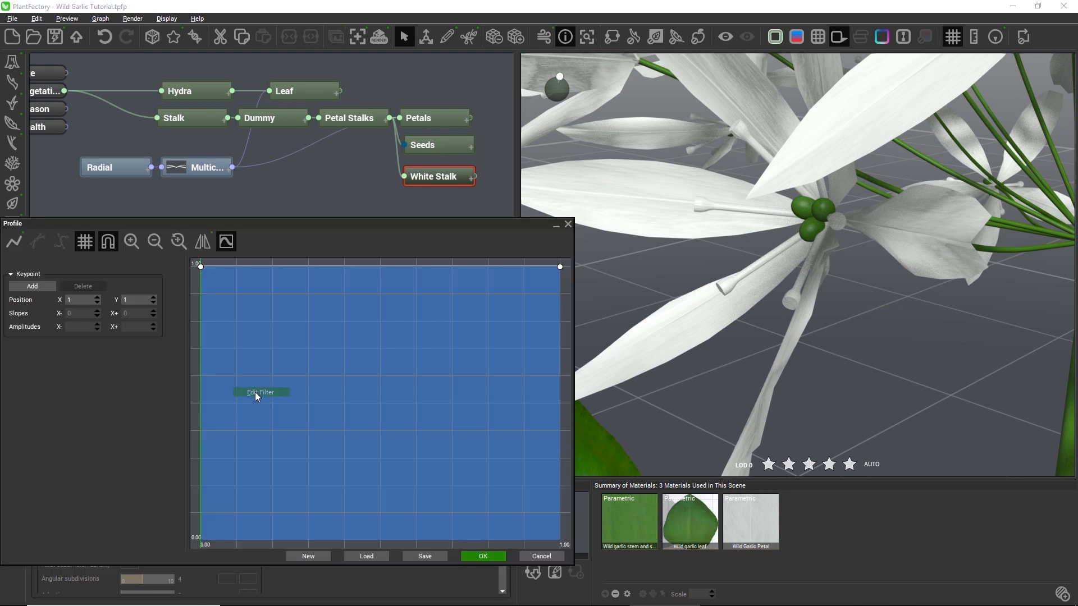
left_click_drag(200, 265, 201, 378)
left_click_drag(426, 366, 488, 380)
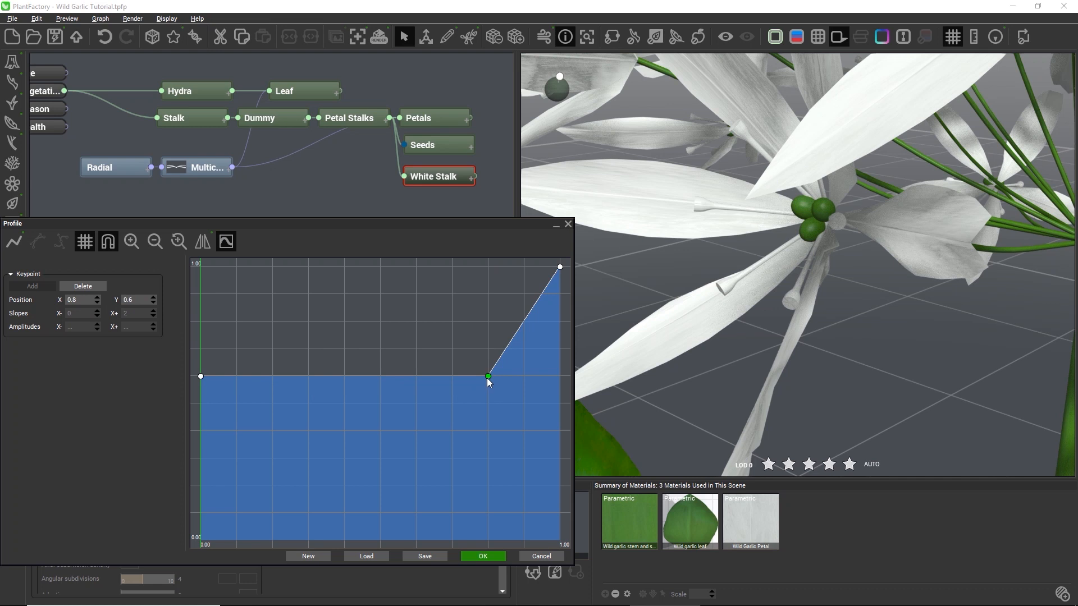
left_click(484, 556)
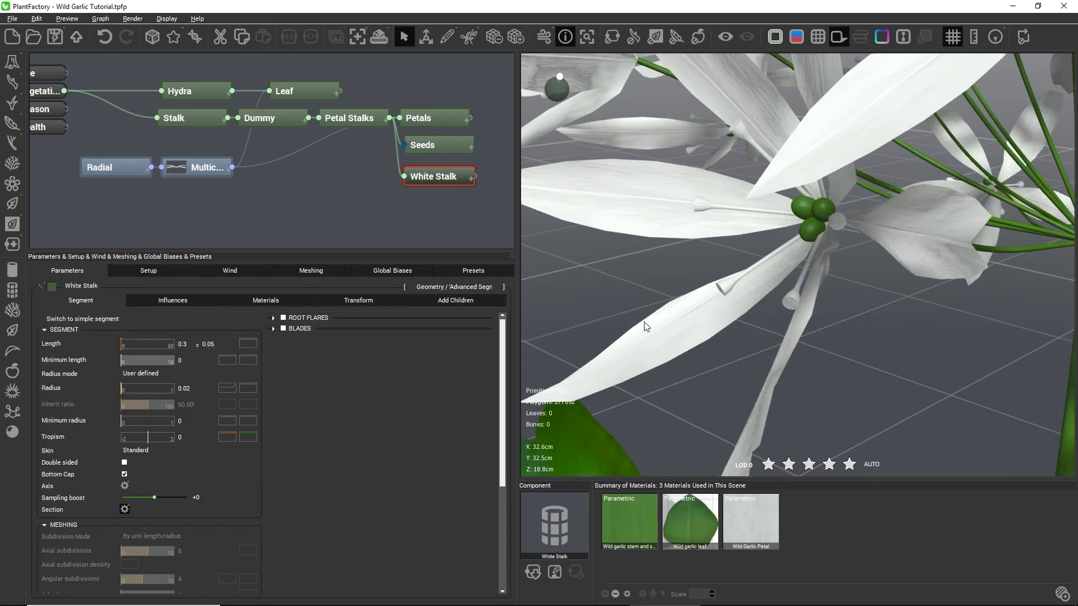
Step: Open the White Stalk's cap profile for editing and raise its end point to 0.9
right_click_drag(644, 323, 663, 279)
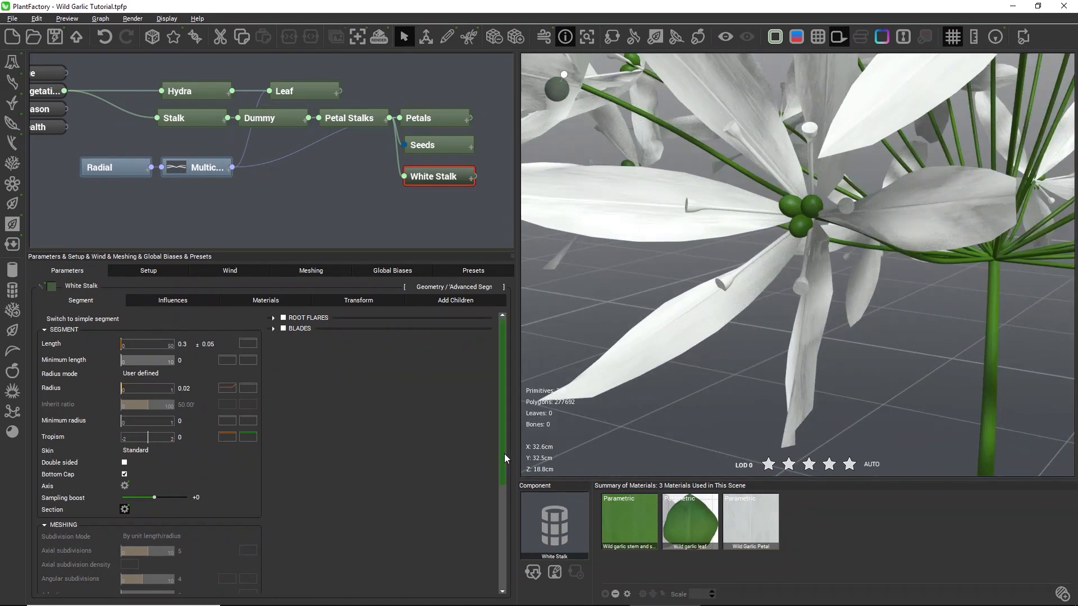
left_click_drag(506, 453, 483, 555)
right_click(137, 471)
left_click(147, 477)
left_click_drag(560, 431, 568, 330)
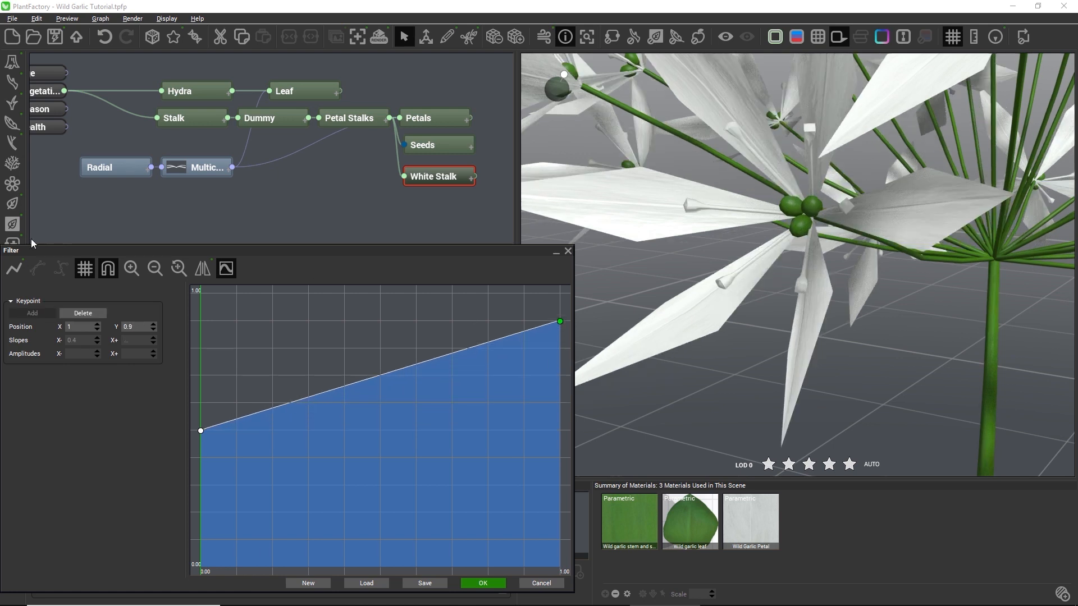
Step: Convert the cap profile to a smooth curve, steepen its starting slope to about 1.02, and accept it
left_click(13, 269)
left_click(46, 276)
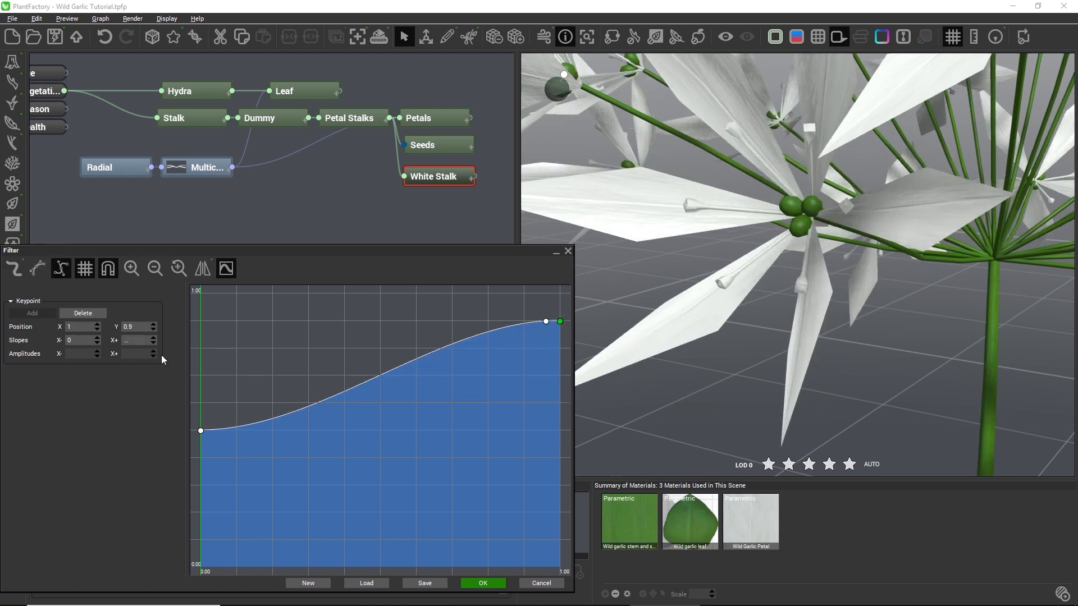
left_click(201, 430)
left_click_drag(214, 431, 211, 422)
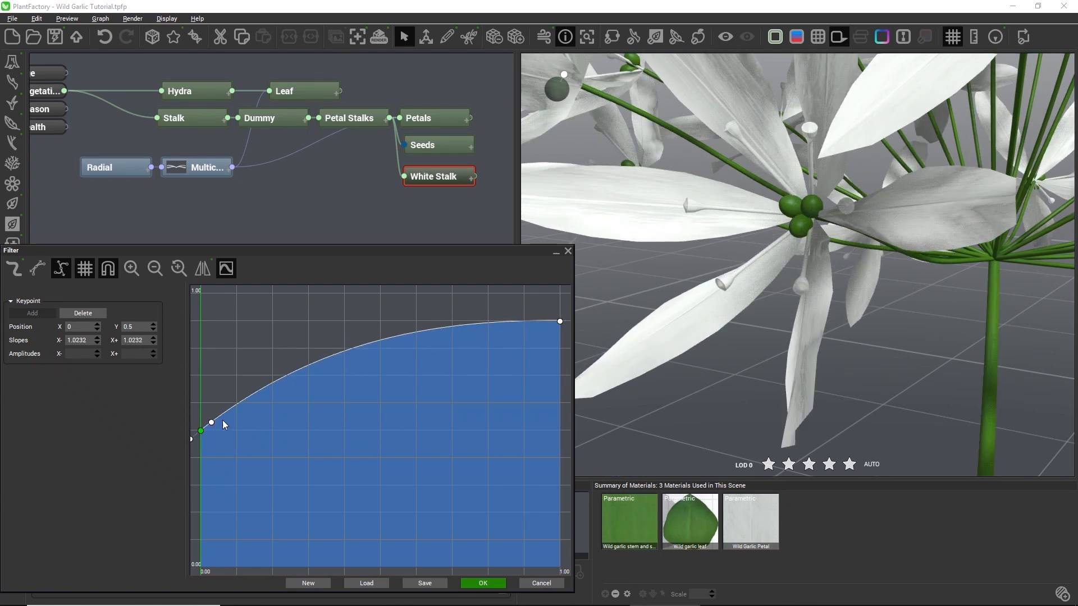
left_click(483, 583)
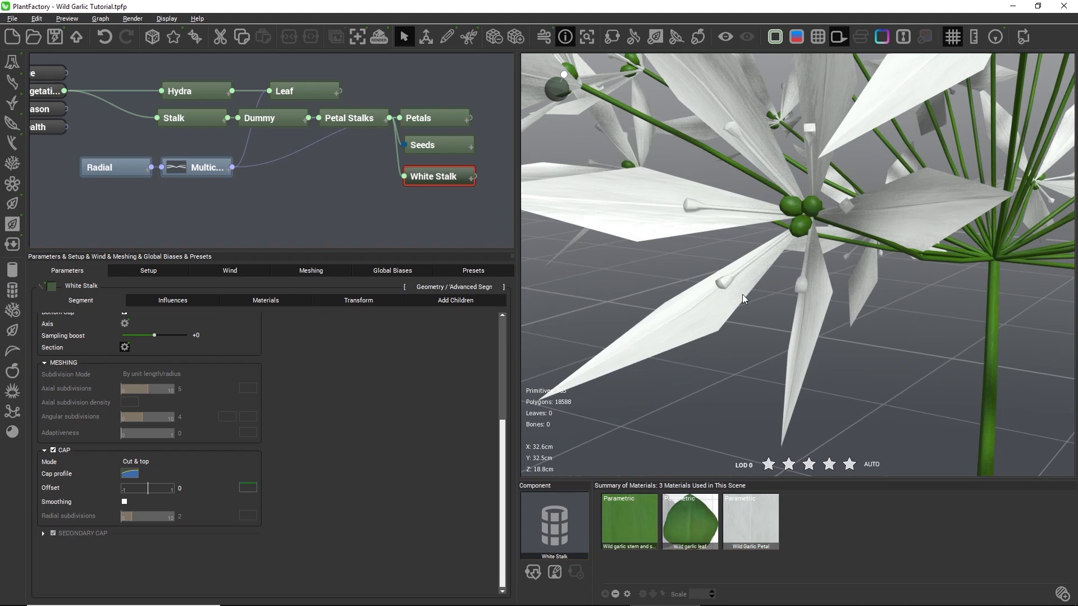
Step: Turn on smoothing for the White Stalk's cap and inspect the rounded tips in the flower
scroll(744, 287, "up", 5)
mouse_move(754, 322)
right_mouse_down()
mouse_move(772, 318)
mouse_move(734, 315)
mouse_move(747, 329)
right_mouse_up()
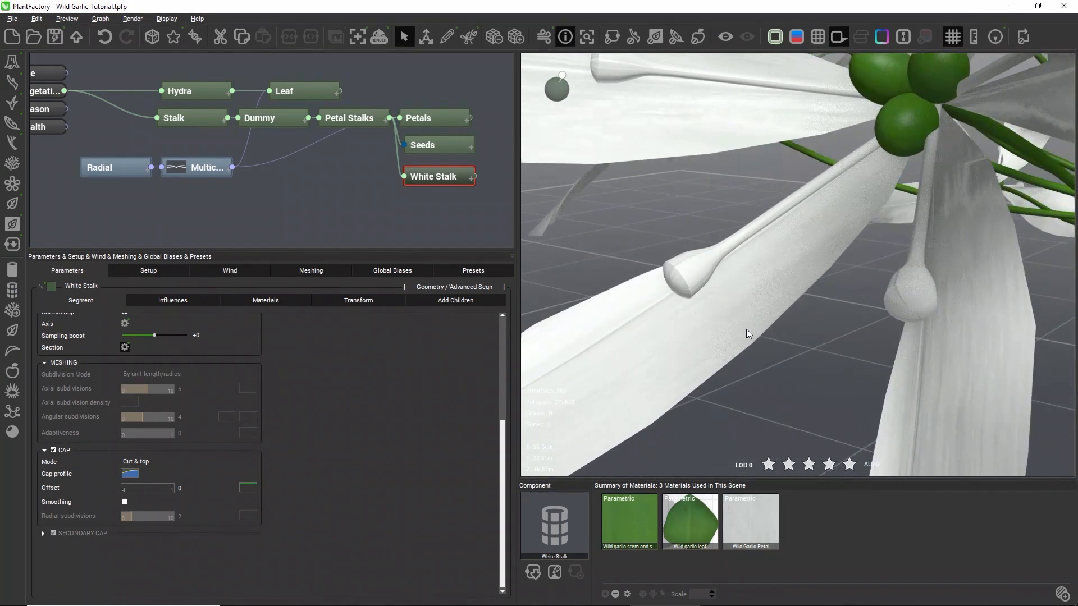
left_click(124, 503)
right_click_drag(664, 380, 683, 259)
scroll(747, 274, "down", 10)
right_click_drag(743, 266, 729, 230)
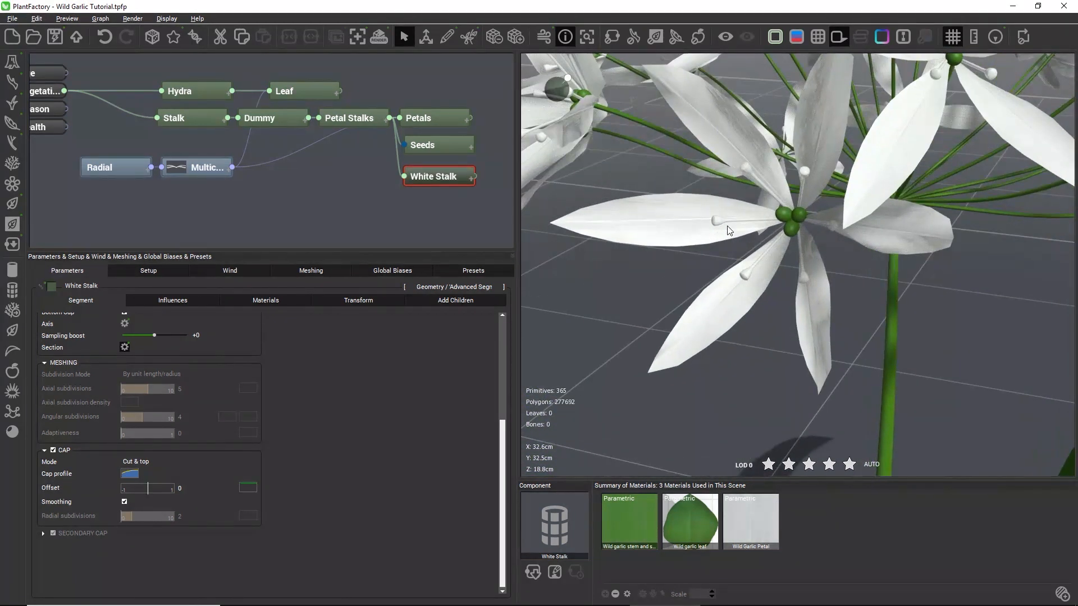
Step: Enable Local Bias 1 on the White Stalk and set its type to Curl
left_click(202, 296)
left_click(283, 339)
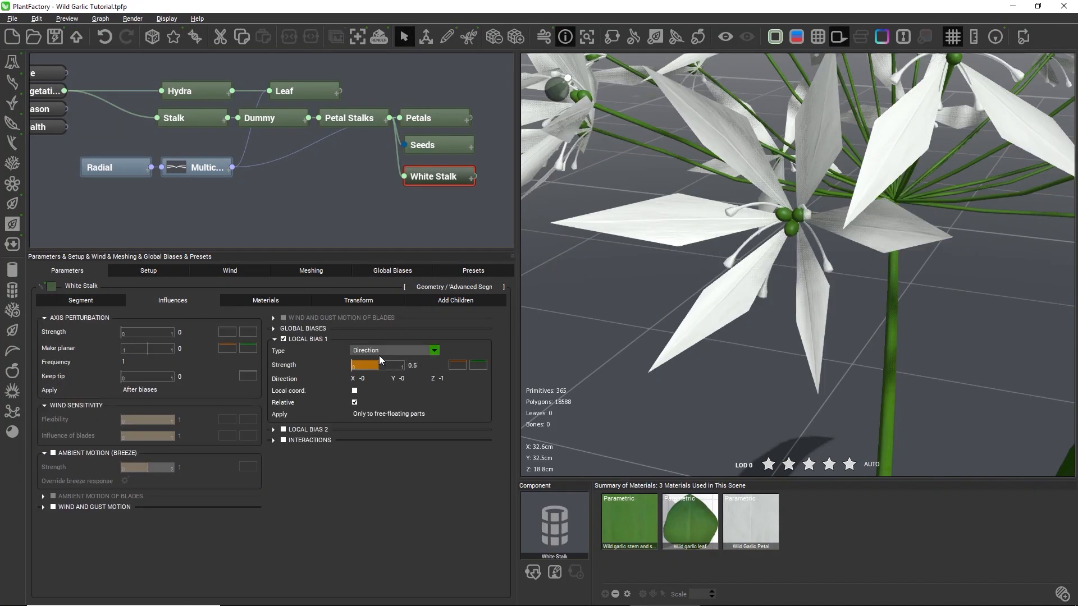
left_click(379, 355)
left_click(370, 400)
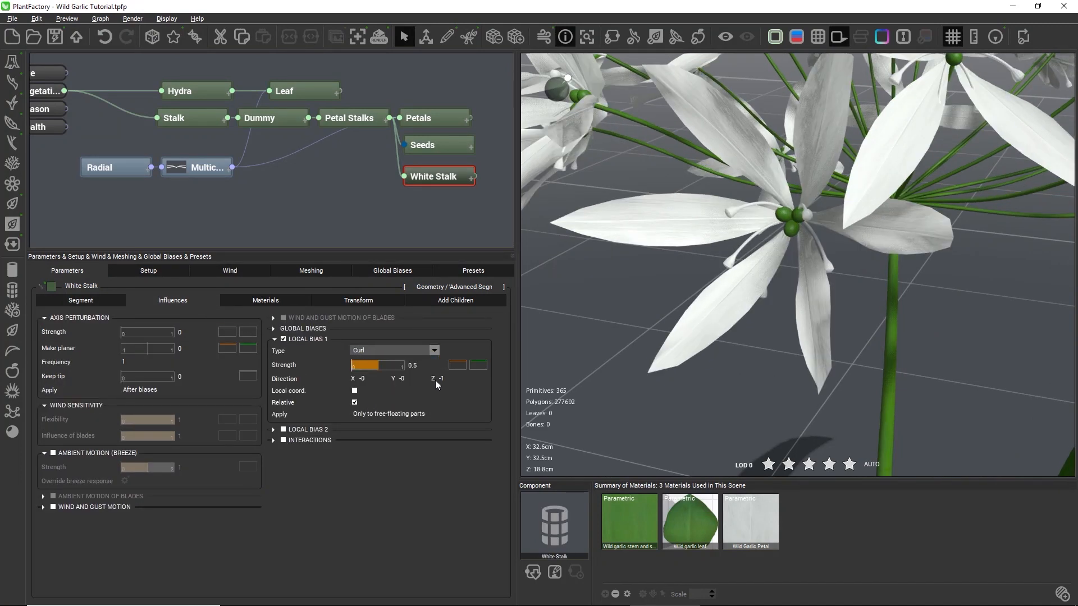
Step: Set the White Stalk's Local Bias 1 curl direction to X -1 and Z 1, using local coordinates
double_click(365, 379)
type("-1")
key("Tab")
key("Tab")
type("1")
left_click(354, 391)
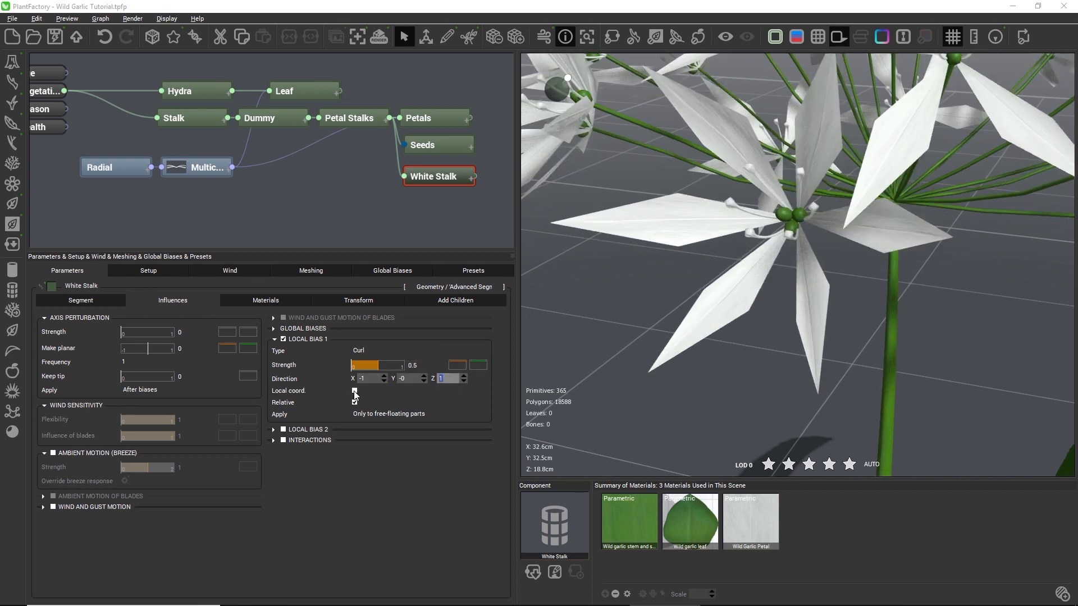
Step: Set the White Stalk's curl strength to 0.4 with a variation of 0.05 and inspect the curled stalks
left_click(413, 365)
type("0.4")
key("Tab")
type("0.05")
key("Return")
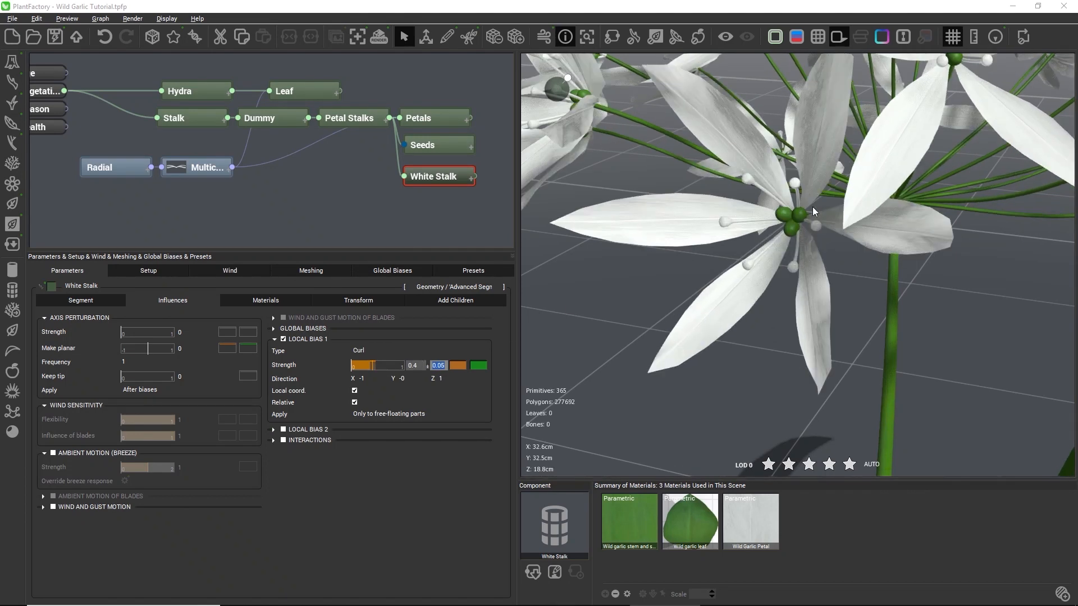
scroll(826, 248, "up", 5)
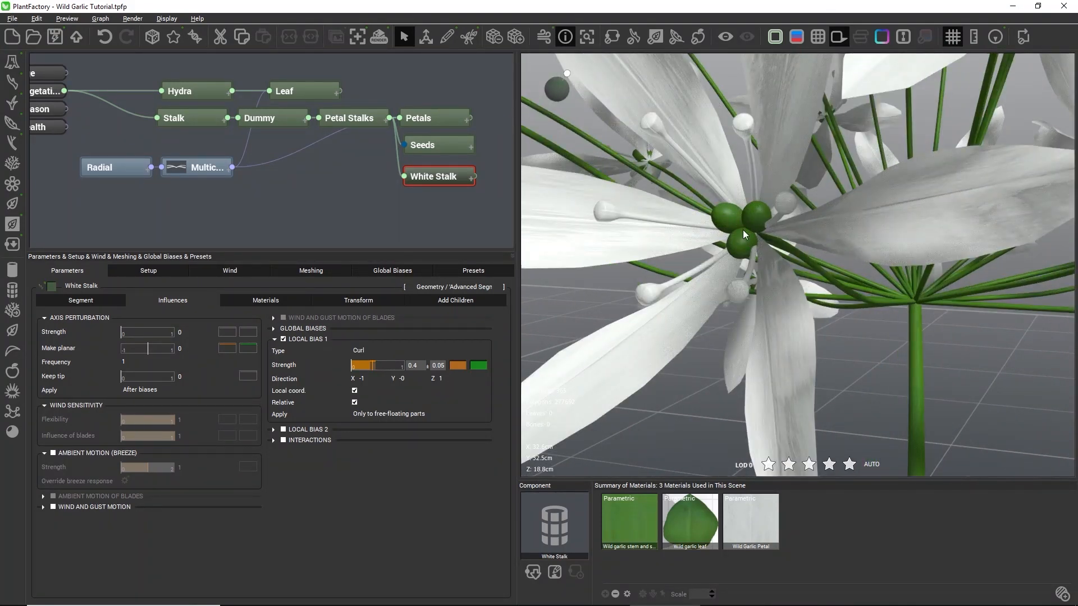
scroll(810, 258, "down", 5)
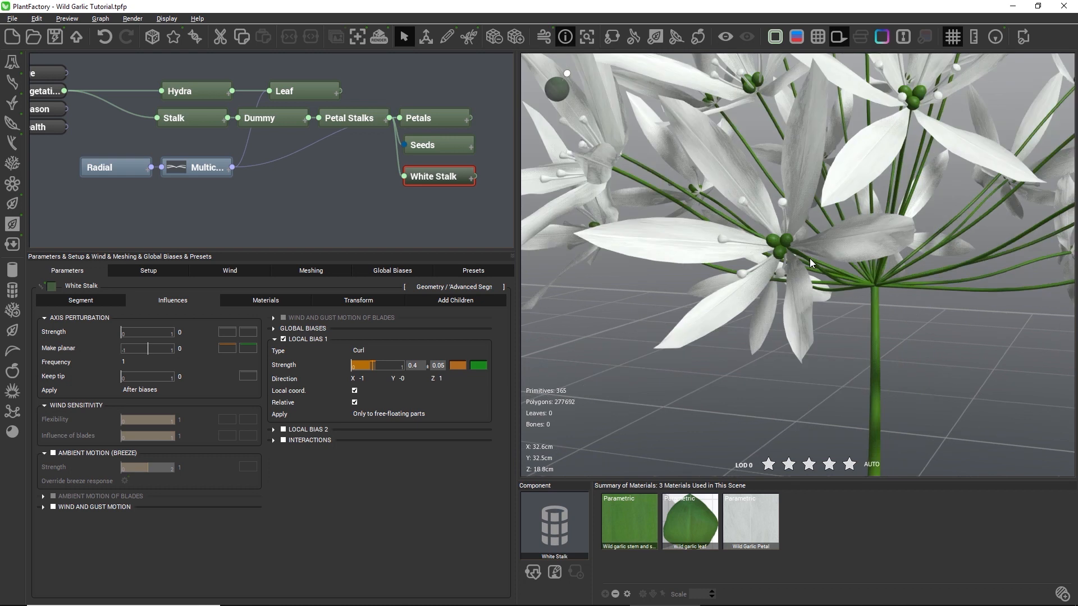
Step: Duplicate the White Stalk node, place the copy below the original, and rename it White Stalk center
left_click(448, 187)
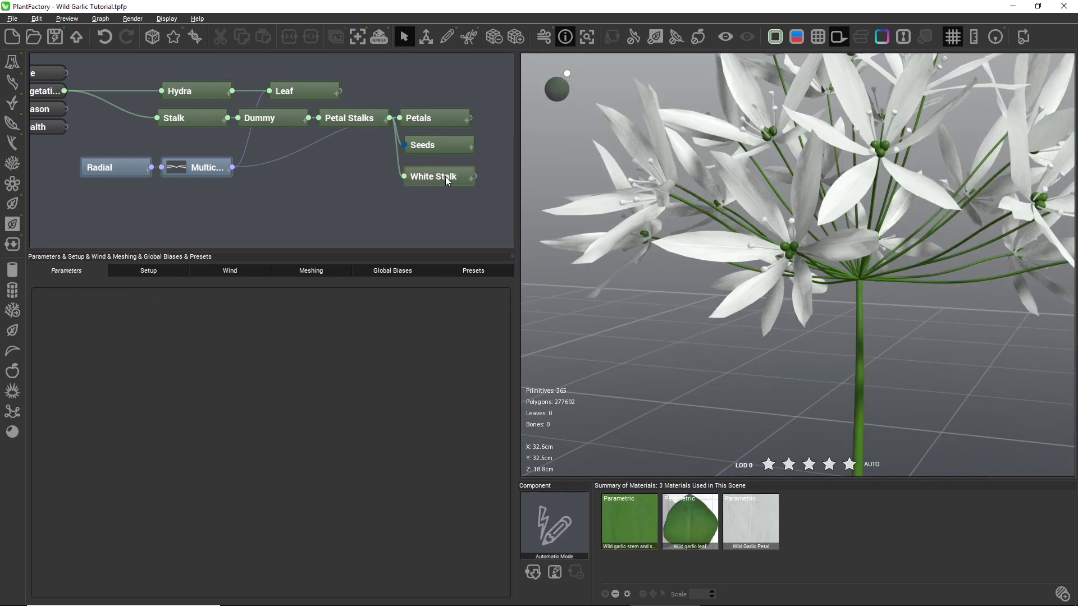
left_click(445, 177)
key("ctrl+c")
key("ctrl+v")
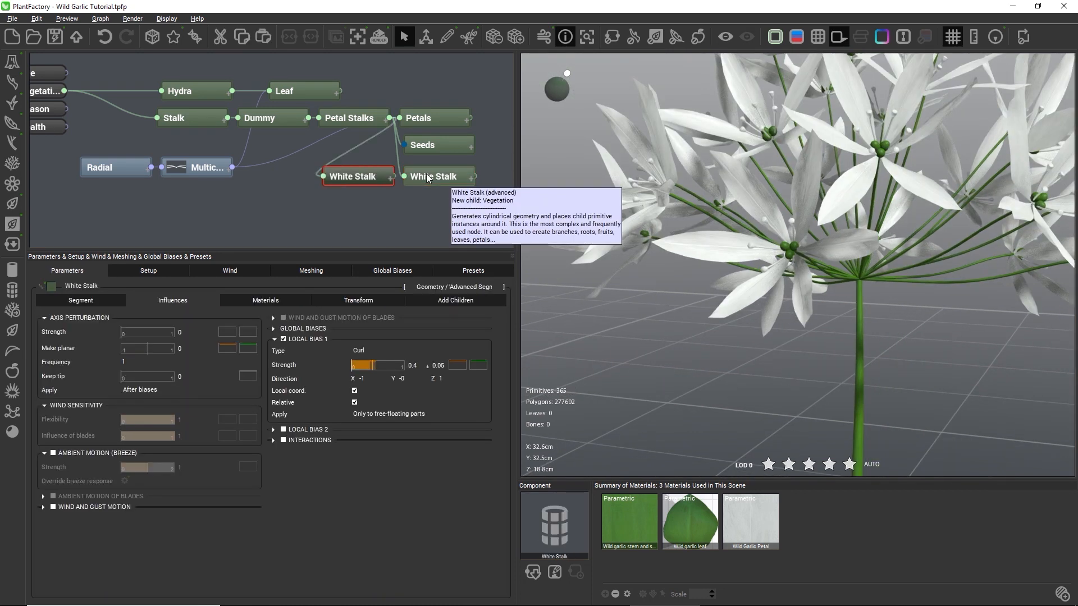
left_click_drag(368, 177, 446, 221)
double_click(446, 220)
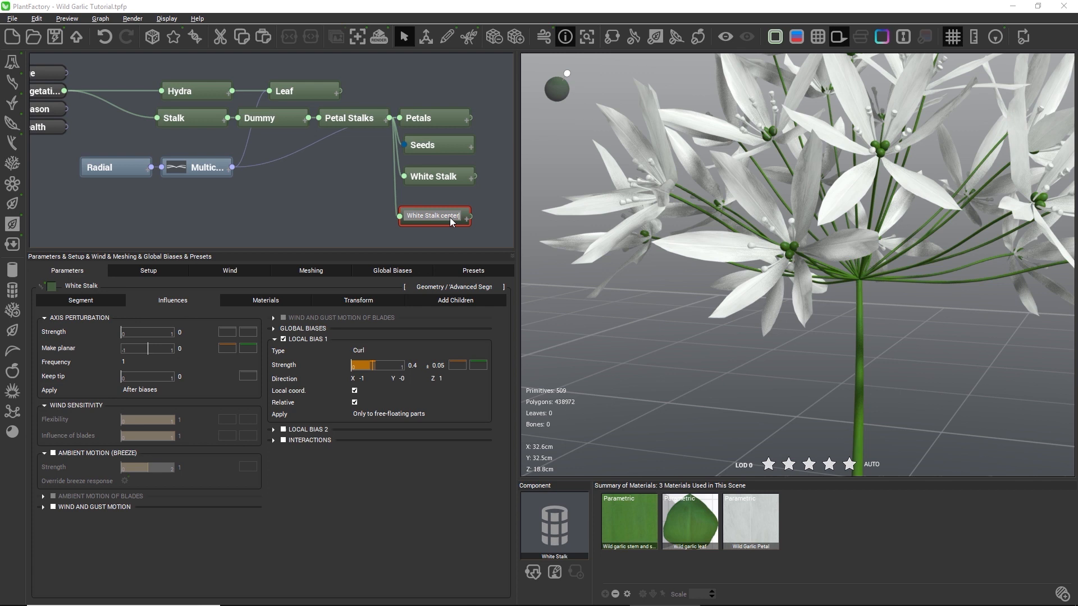
left_click(437, 191)
Step: Delete the copied node's existing link and reconnect White Stalk center to Petal Stalks as a new child
left_click(394, 193)
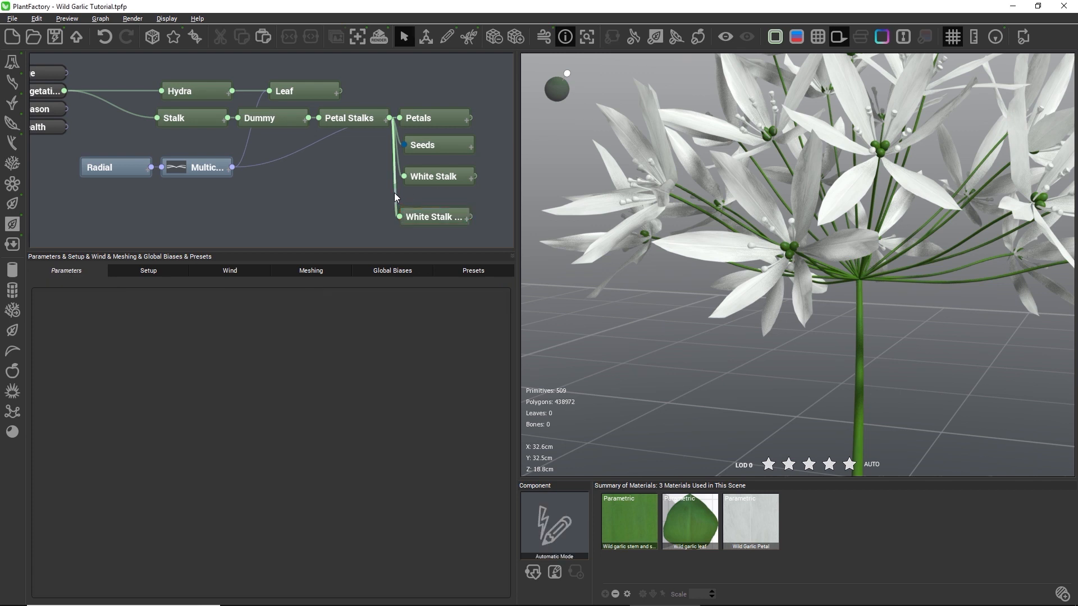
key("Delete")
left_click_drag(401, 217, 360, 118)
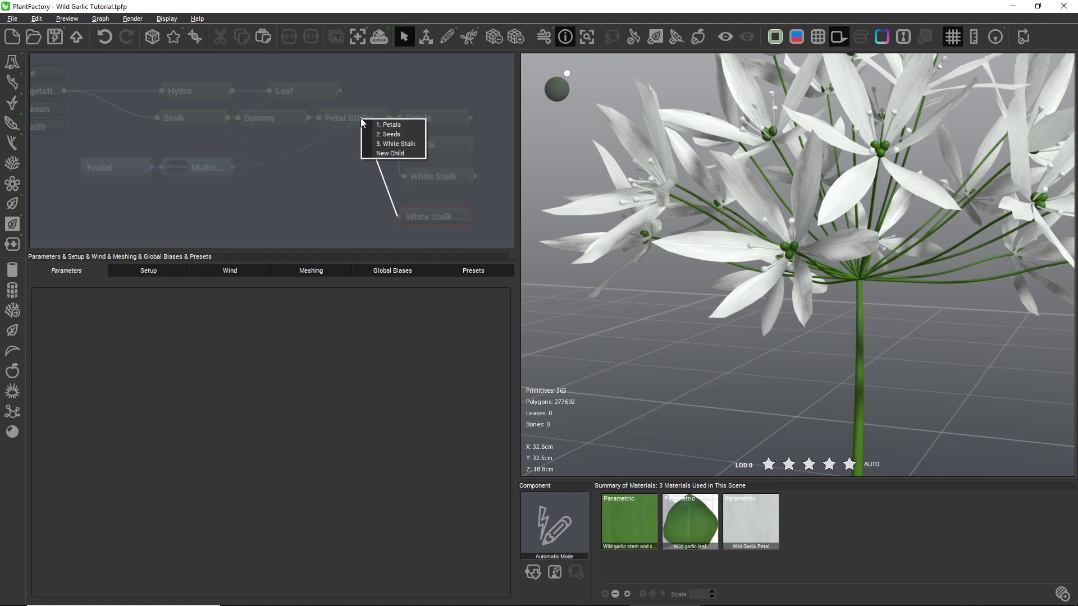
left_click(391, 155)
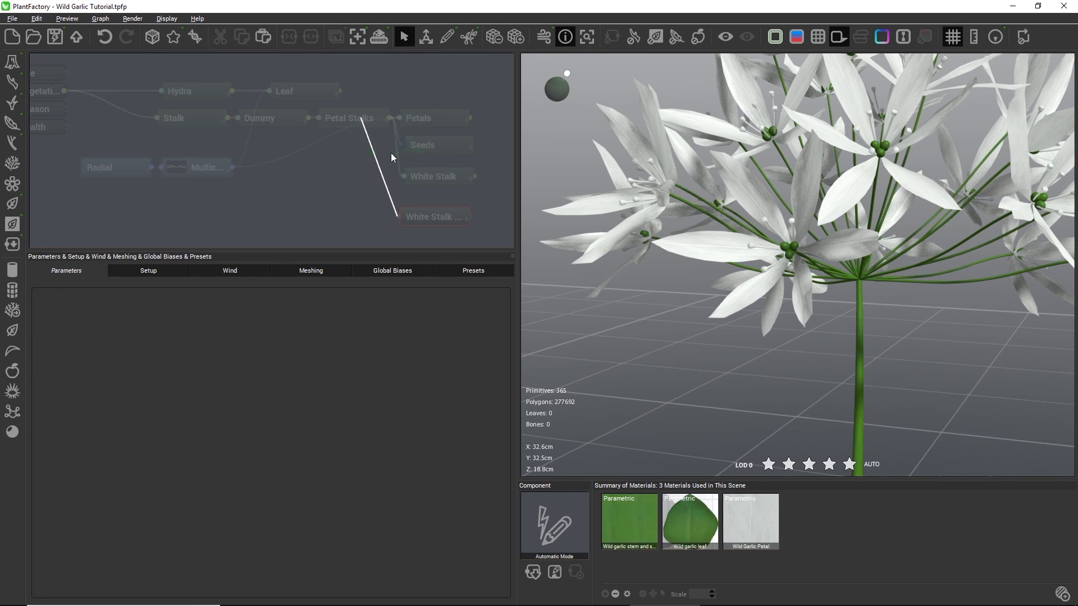
Step: On Petal Stalks, set the White Stalk Center child's positioning method to Tip of the segment
left_click(353, 110)
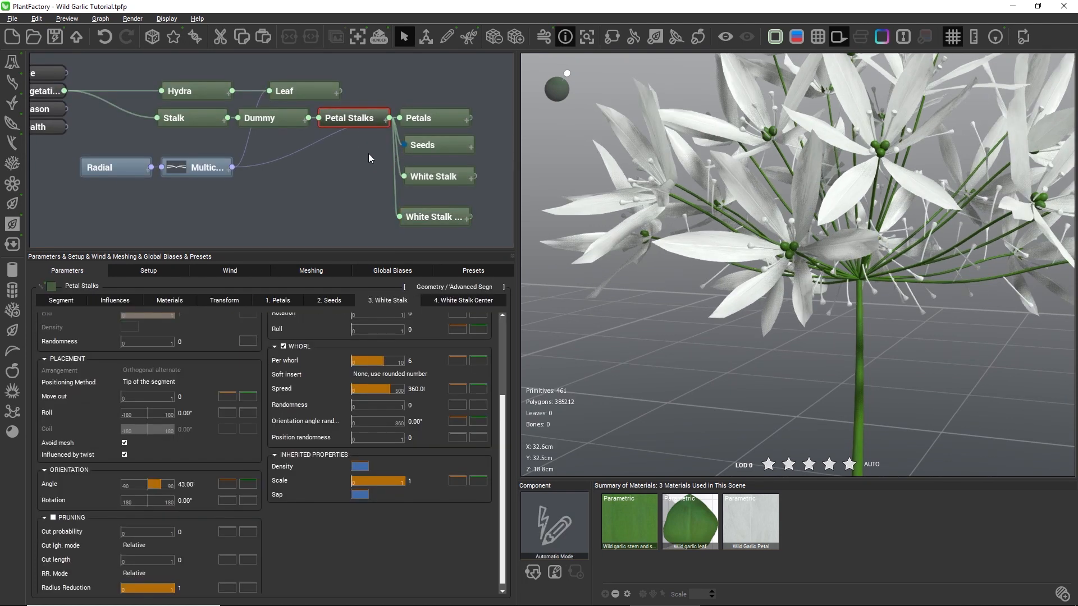
left_click(470, 302)
left_click_drag(502, 344, 503, 434)
left_click(151, 378)
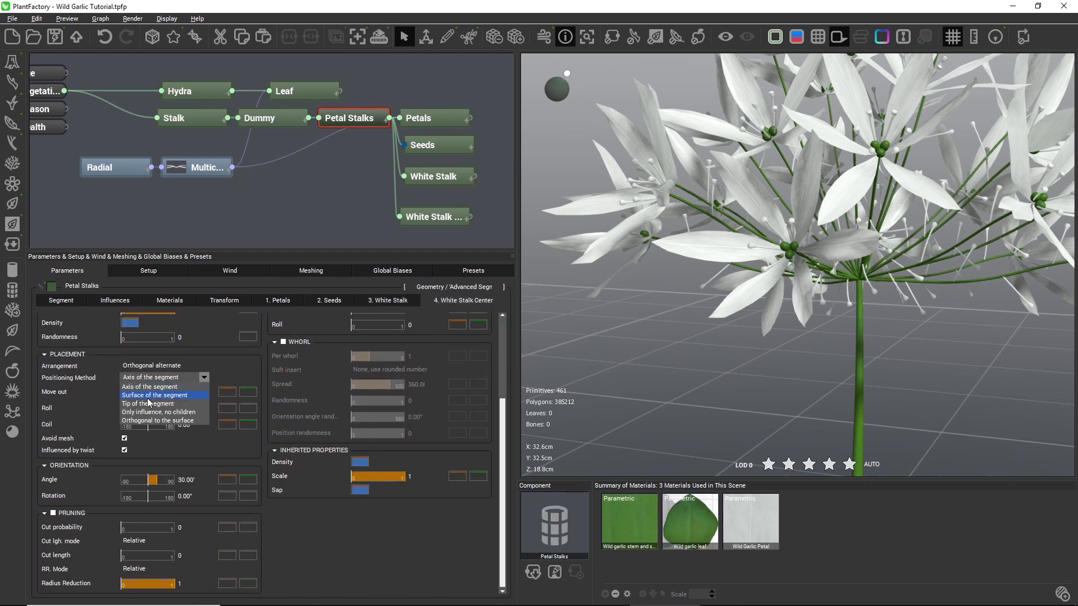
left_click(147, 404)
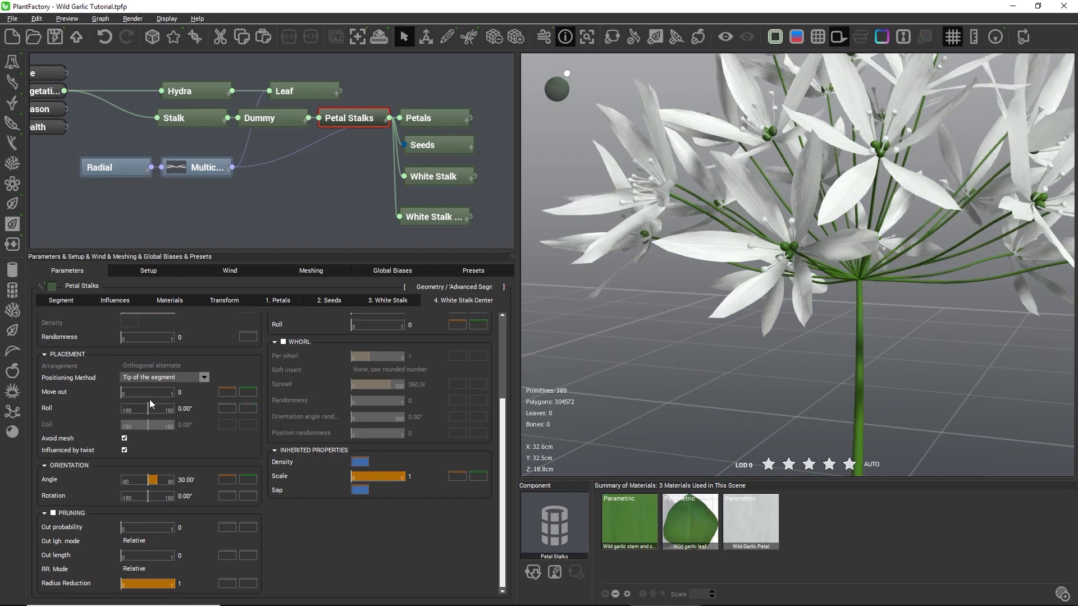
Step: Set the White Stalk Center child's orientation angle to 0 and its rotation variation to 360
double_click(183, 481)
type("0")
key("Return")
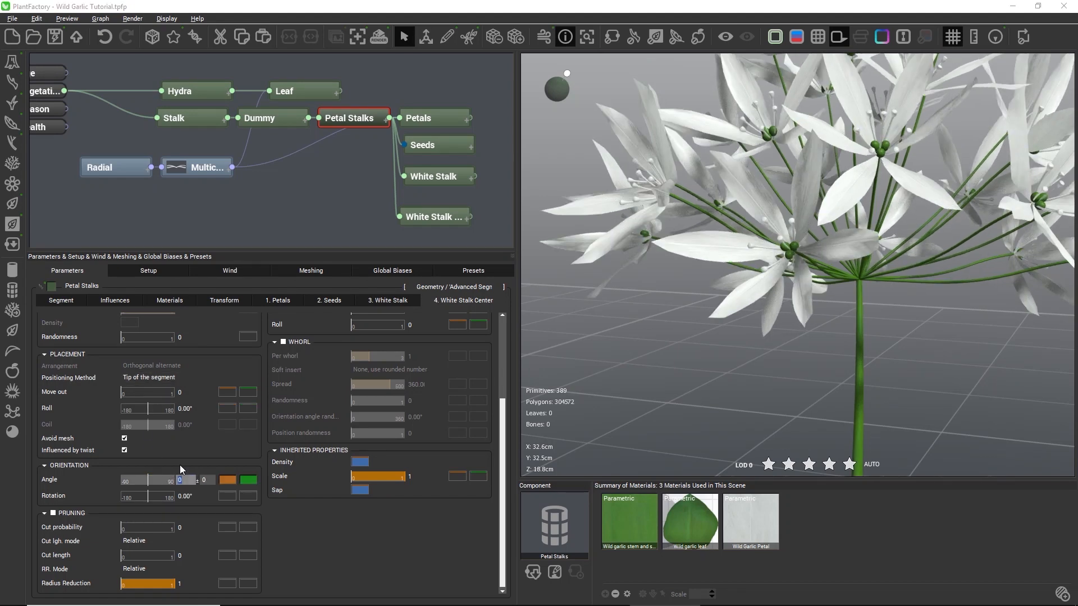
double_click(211, 497)
type("360")
key("Return")
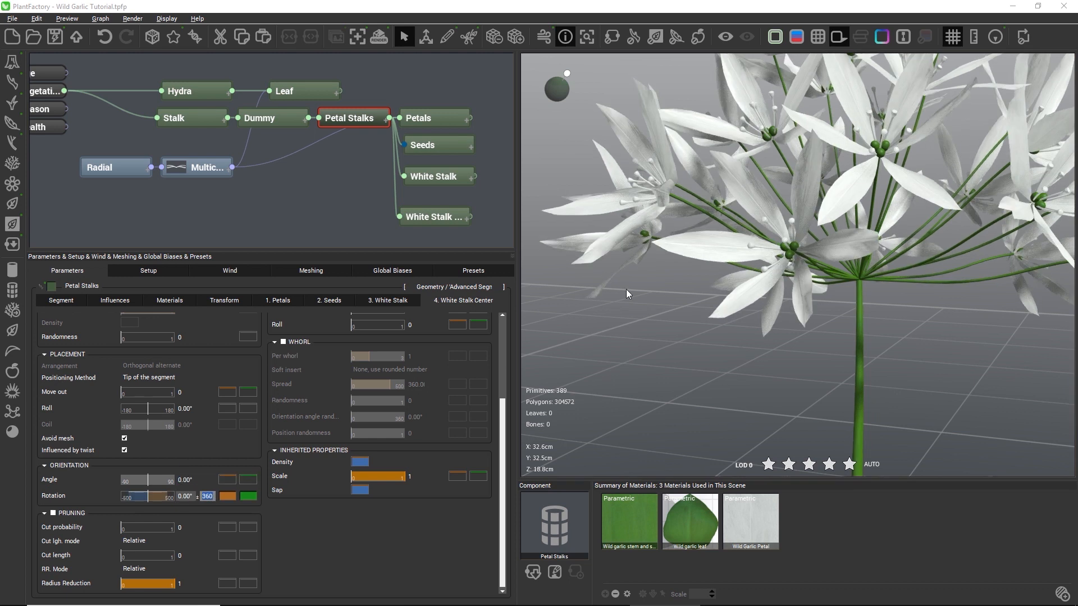
scroll(773, 240, "up", 5)
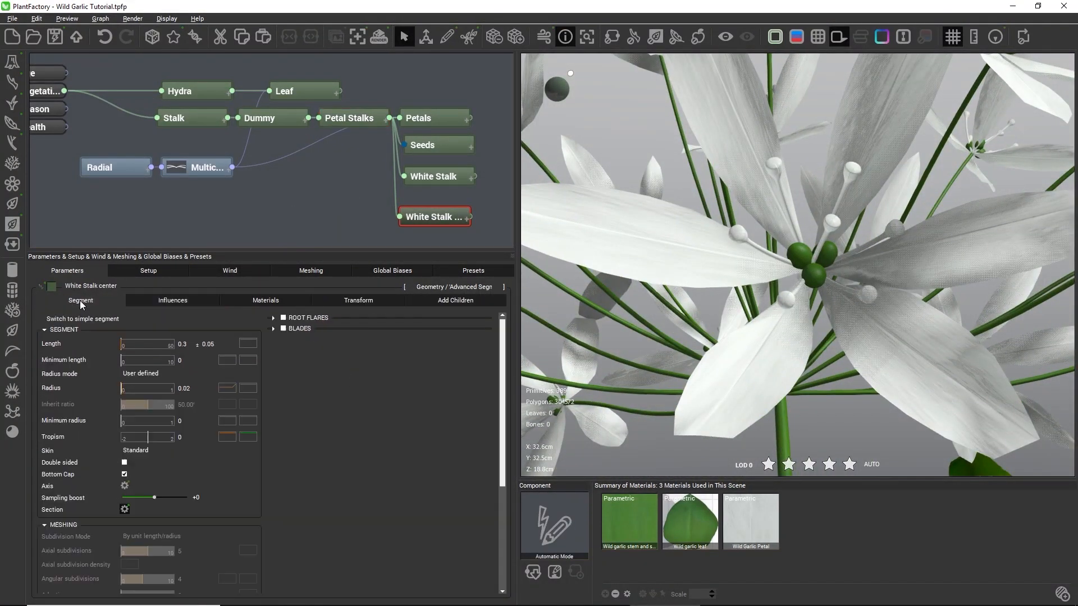
Step: Reset the section and the radius filter of the White Stalk center node
left_click(125, 509)
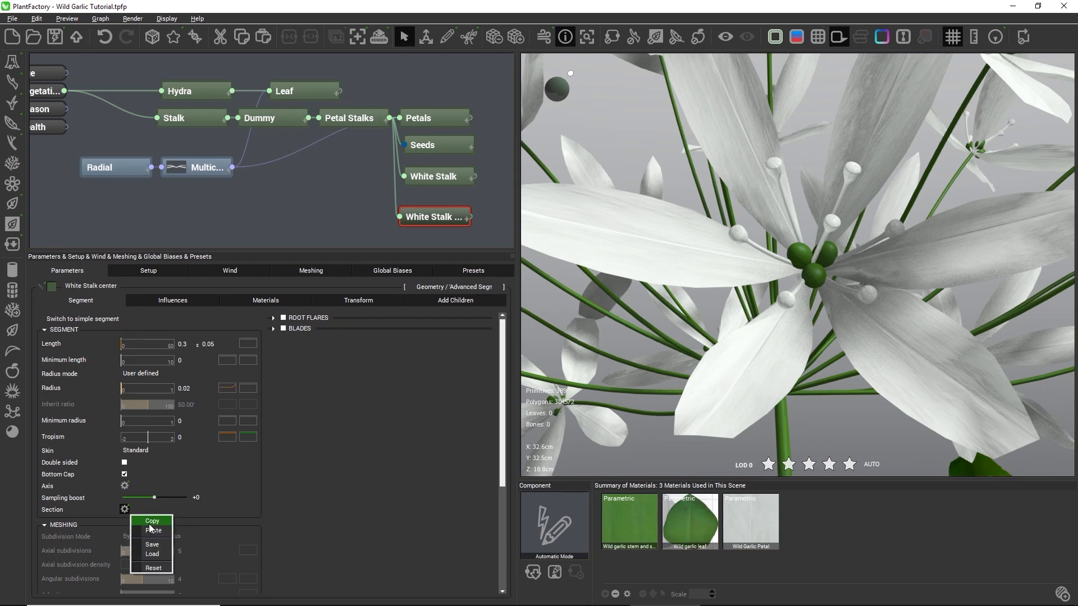
left_click(153, 569)
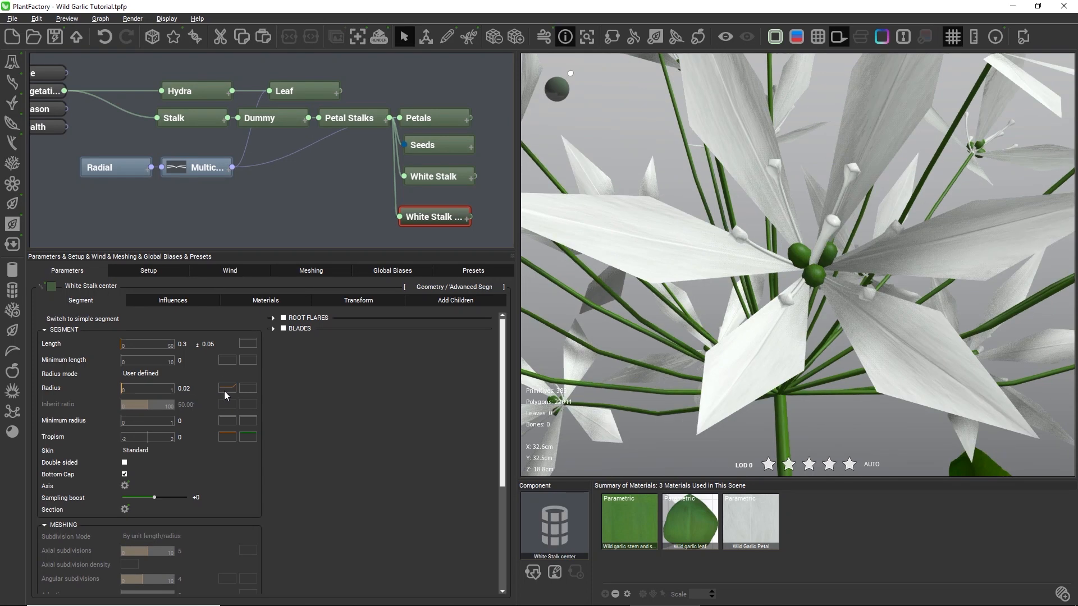
right_click(227, 388)
left_click(265, 430)
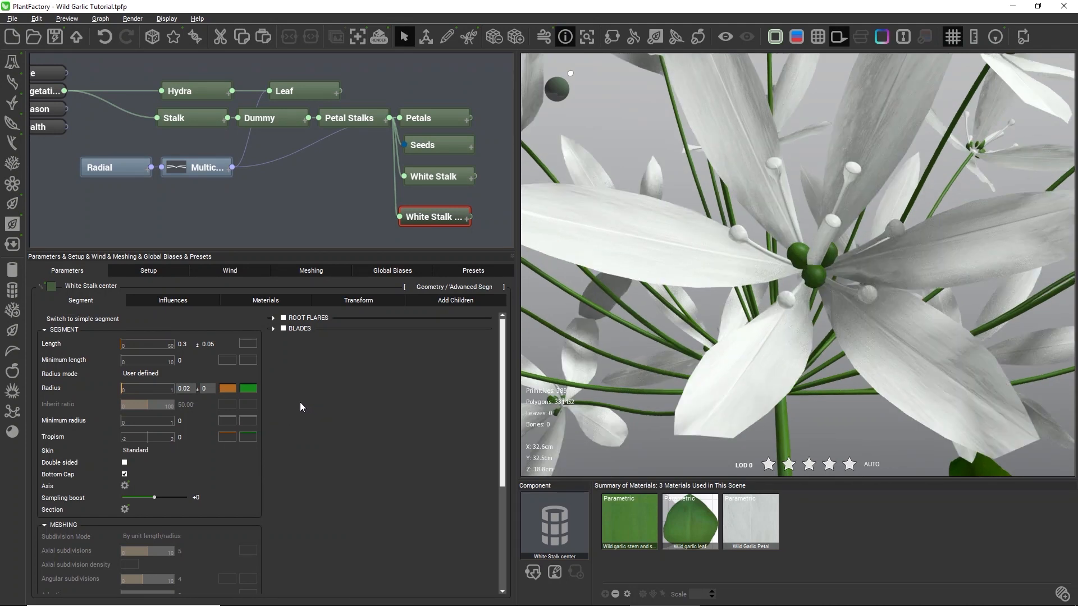
Step: Edit White Stalk center's radius profile with a full-height keypoint at about 0.8, lower the end point to 0.1, and accept it
right_click(224, 385)
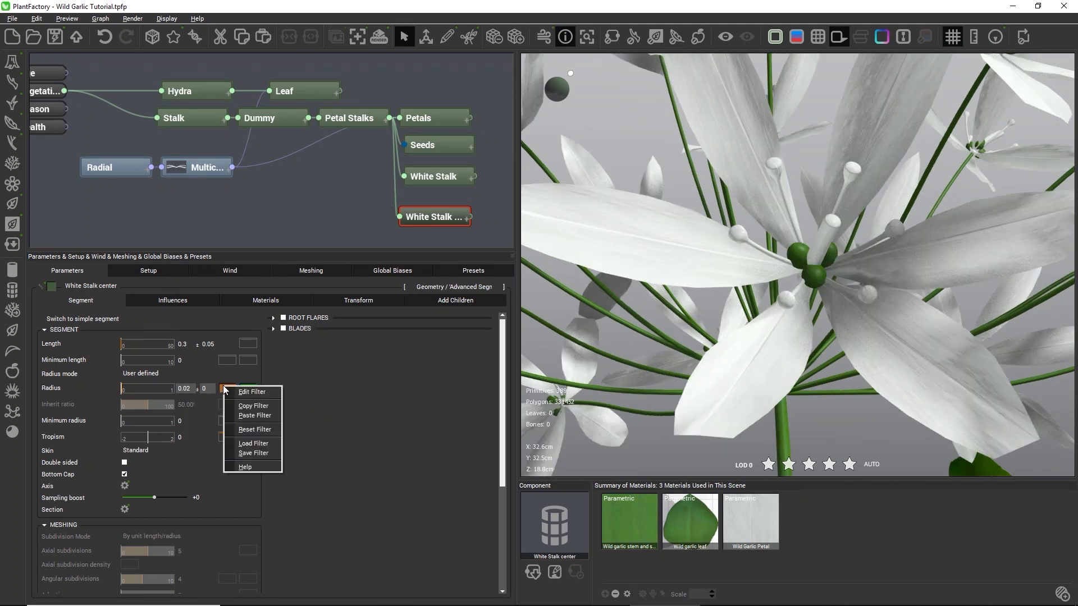
left_click(233, 392)
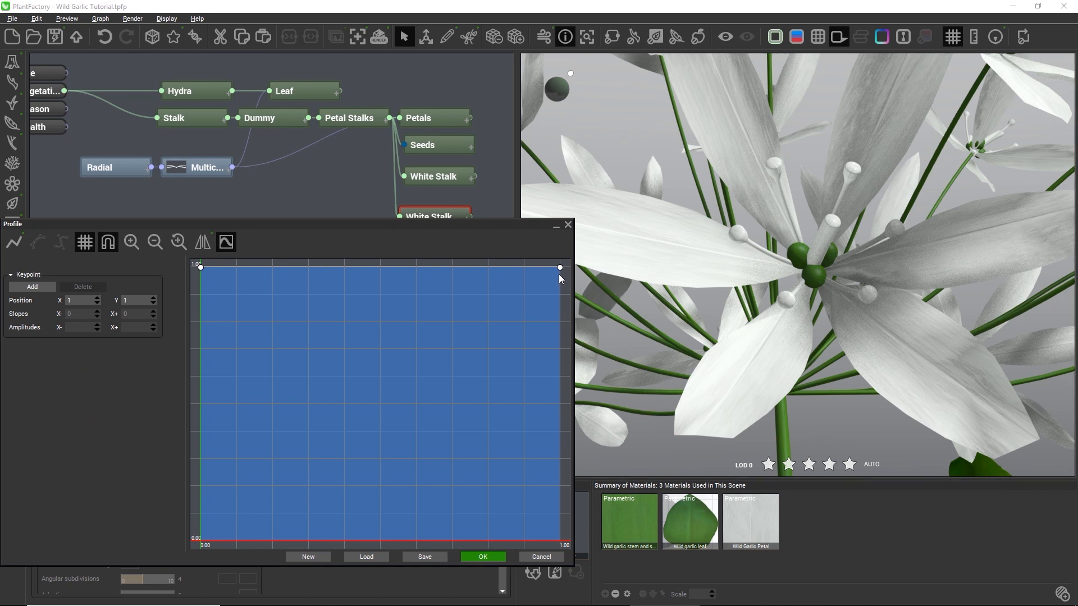
left_click(487, 269)
left_click_drag(562, 270, 558, 522)
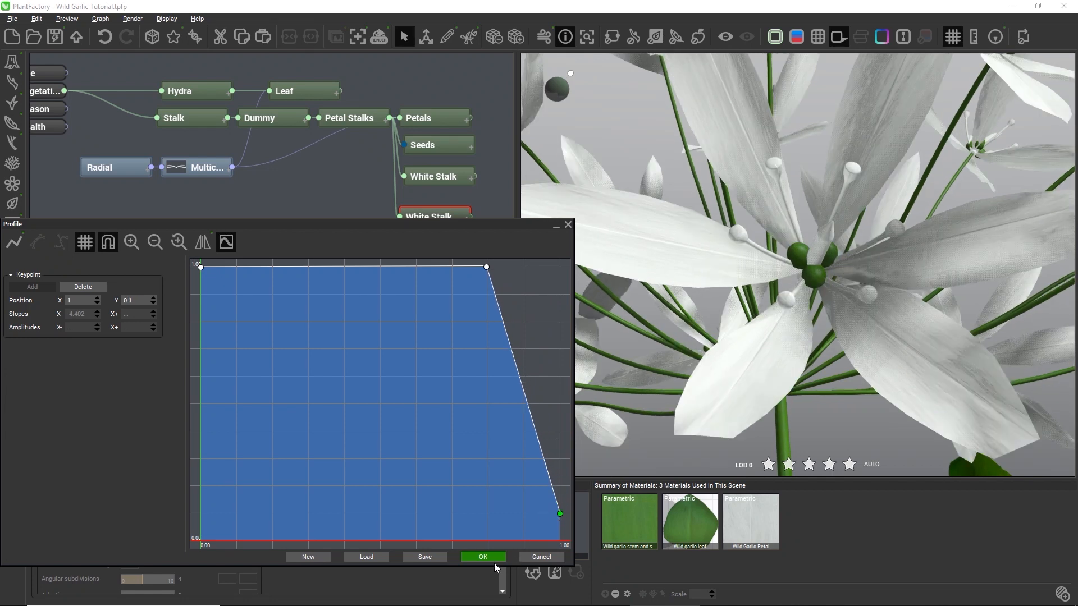
left_click(483, 556)
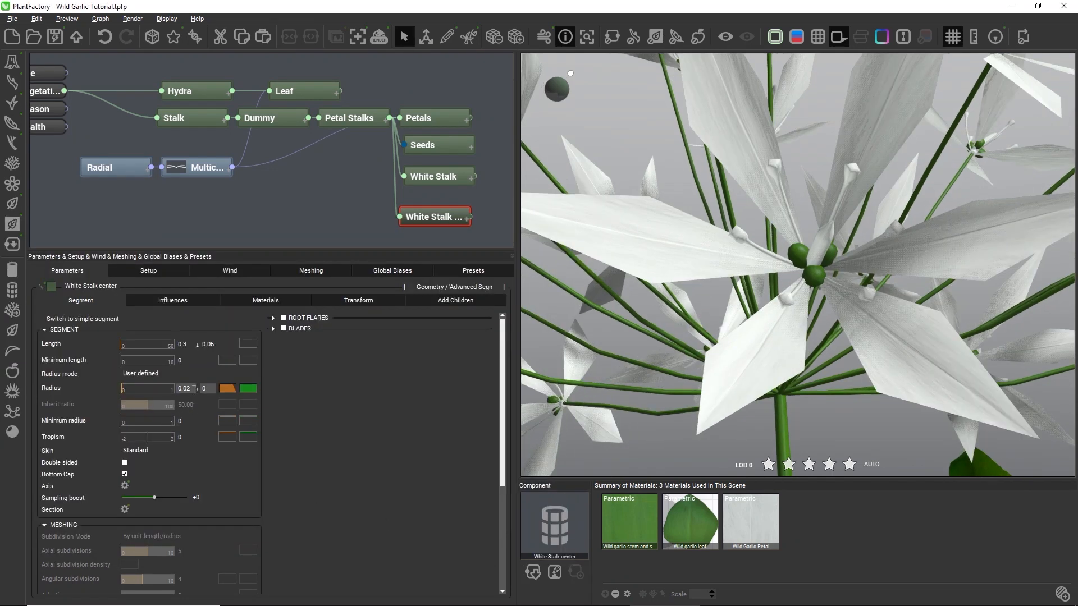
Step: Set White Stalk center's radius to 0.01
double_click(188, 389)
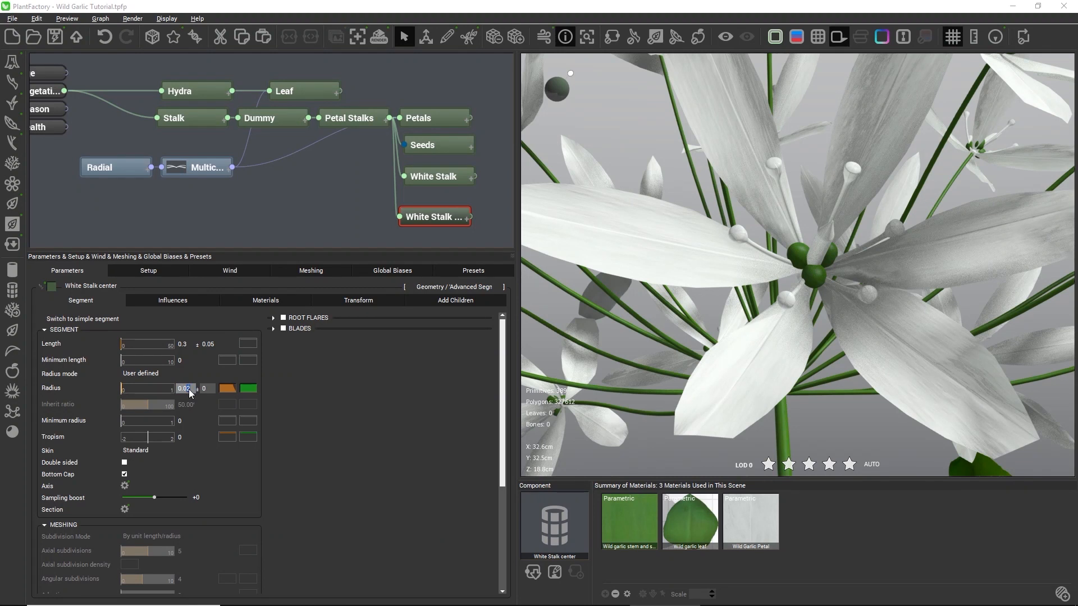
type("0.01")
key("Return")
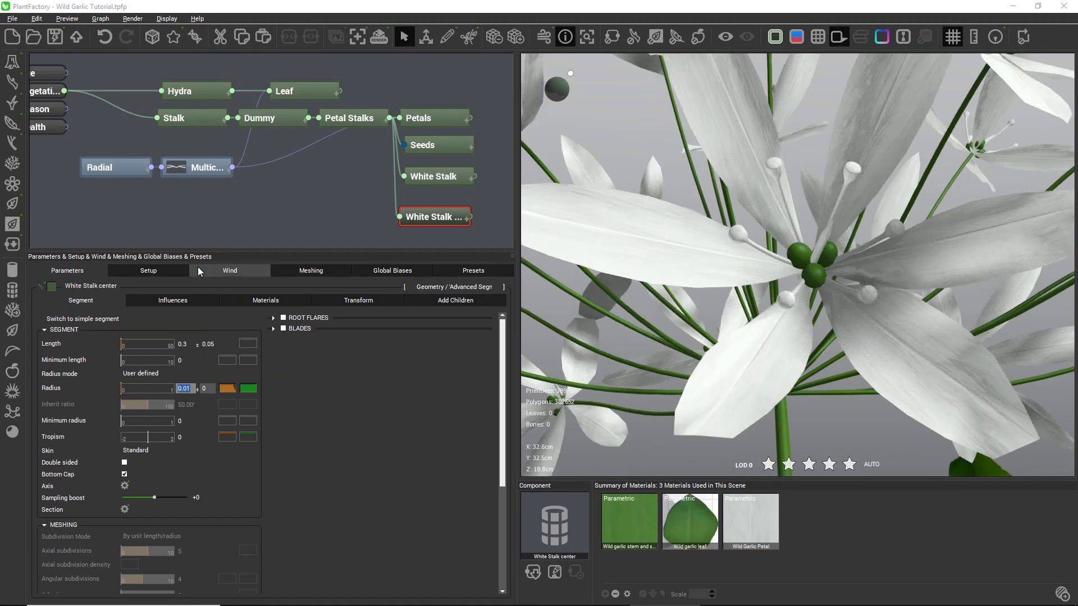
Step: Set White Stalk center's Local Bias 1 curl strength to 0.1 and check it in the flower head
left_click(192, 296)
double_click(412, 366)
type("0.1")
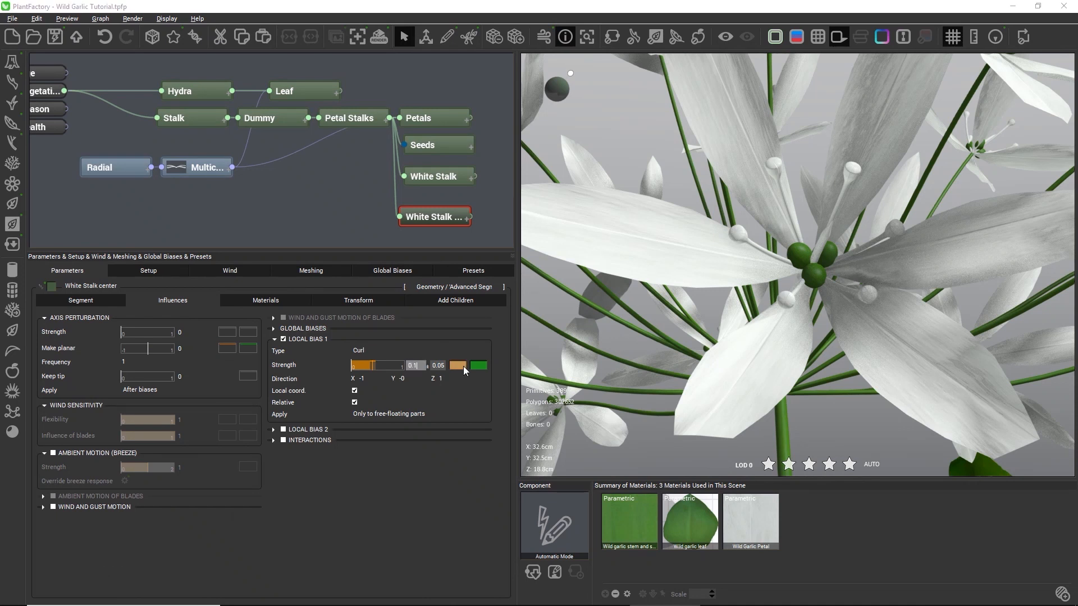
key("Return")
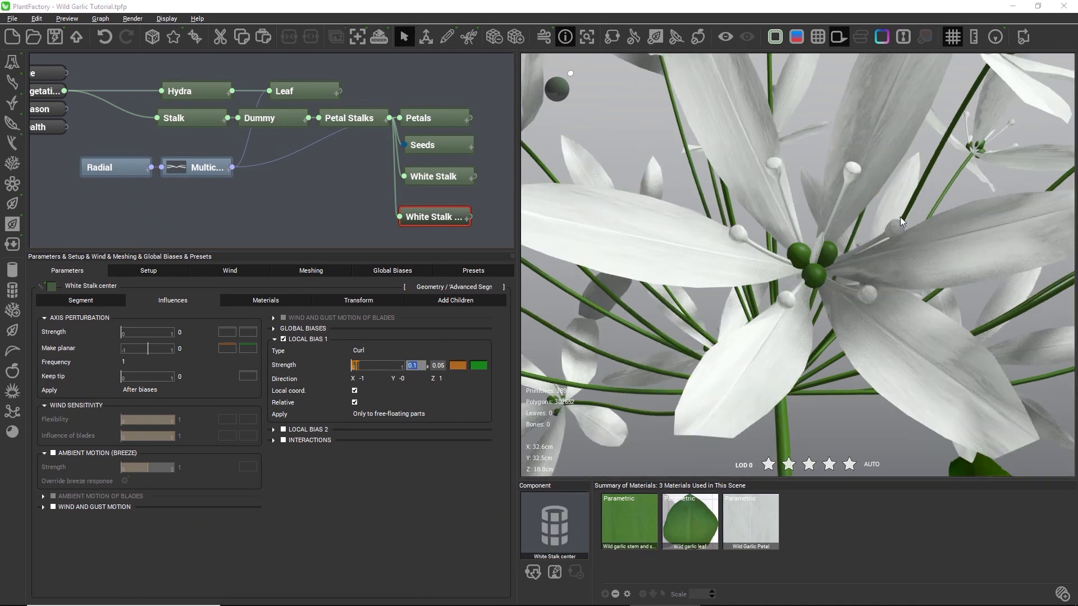
scroll(618, 301, "down", 10)
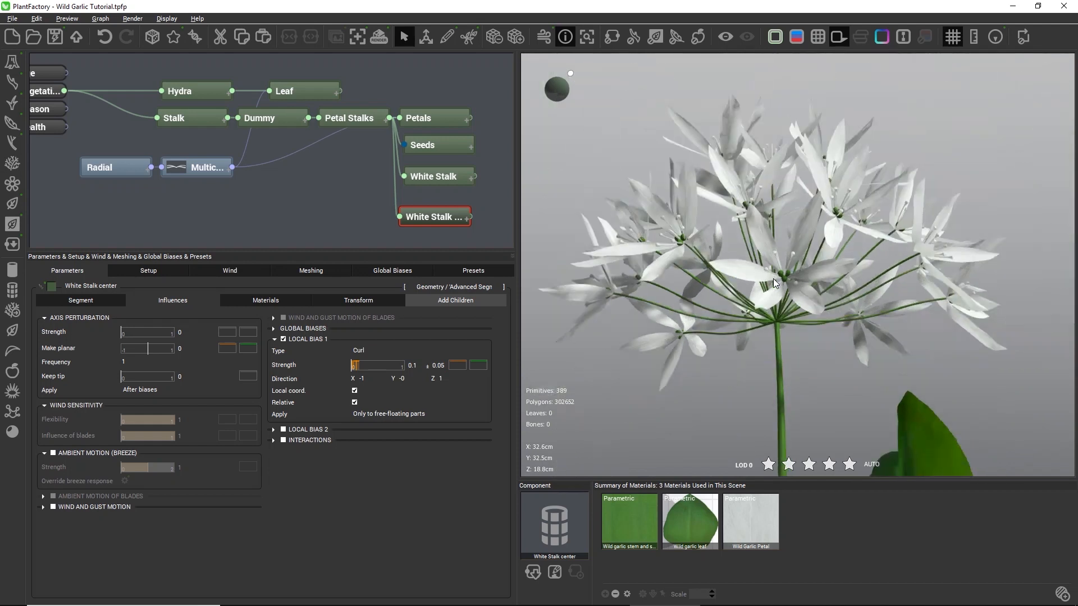
Step: Examine the flower head and the whole plant from several angles, and frame the plant in the view
left_click(327, 193)
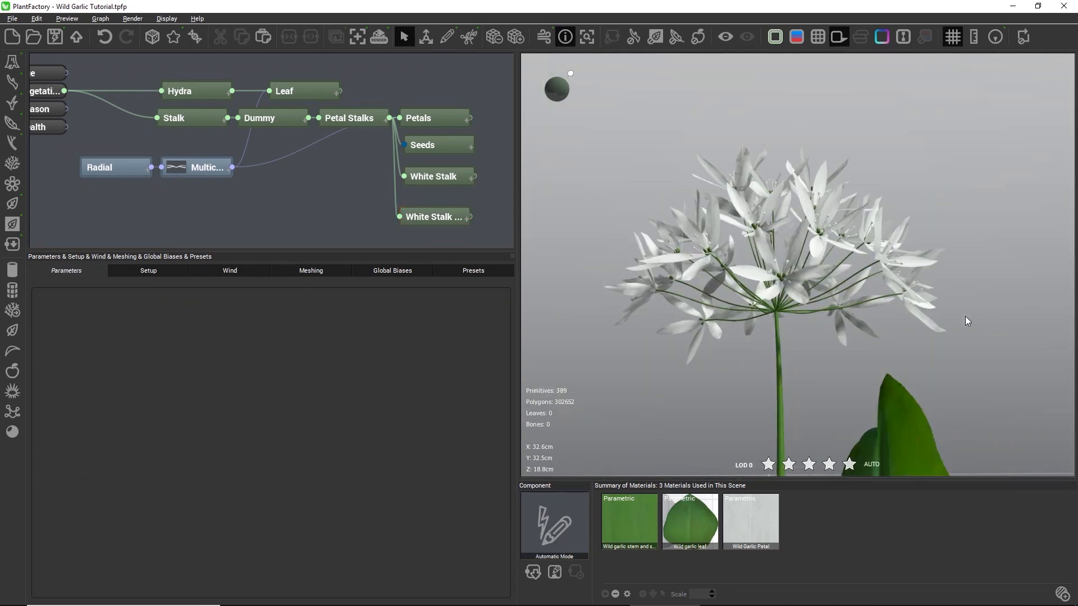
right_click_drag(965, 316, 882, 341)
middle_click_drag(947, 329, 786, 314)
scroll(786, 315, "down", 8)
middle_click_drag(818, 361, 822, 196)
right_click_drag(821, 197, 899, 223)
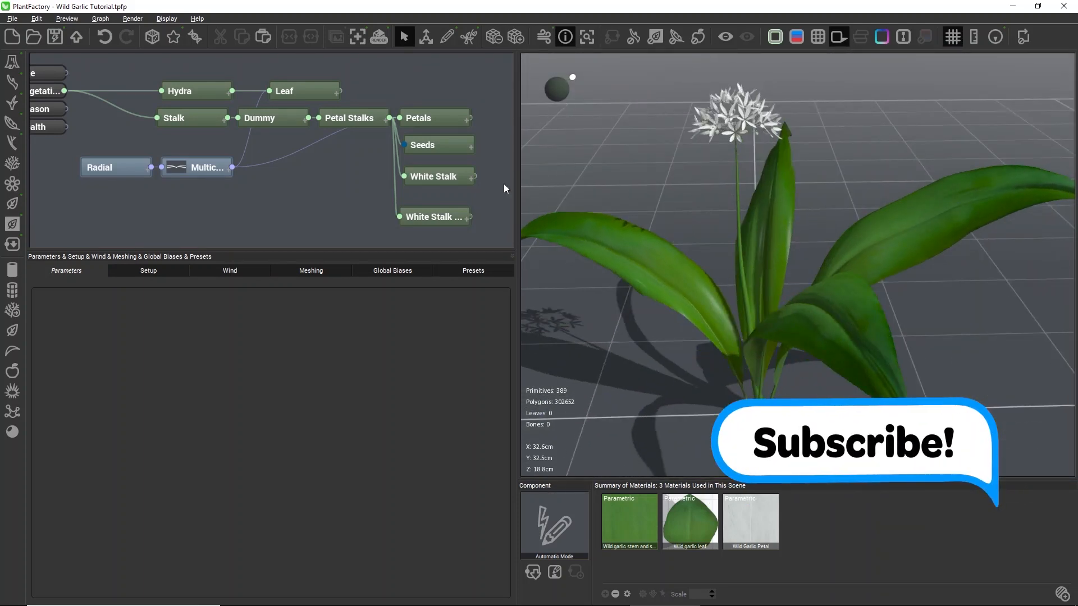
right_click(503, 110)
left_click(484, 69)
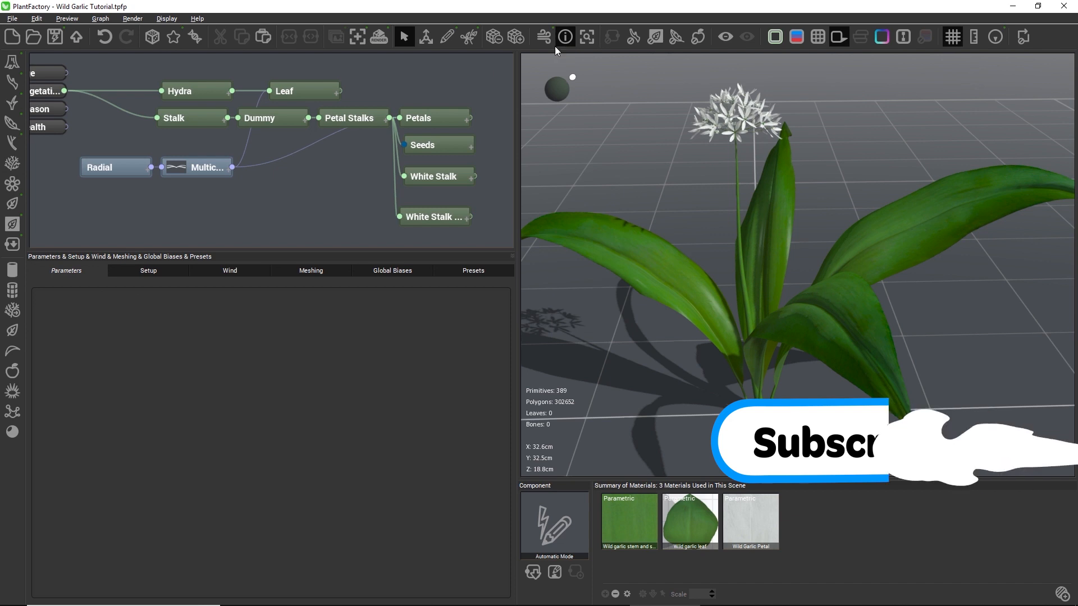
left_click(591, 38)
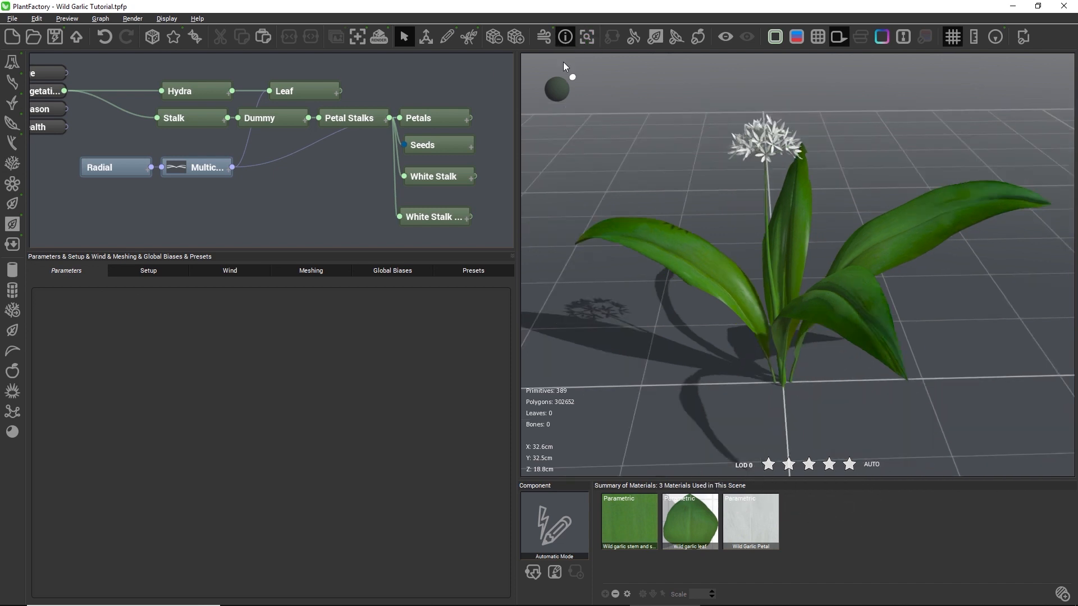
Step: Generate three new random variations of the wild garlic plant and view the last one from another angle
left_click(154, 39)
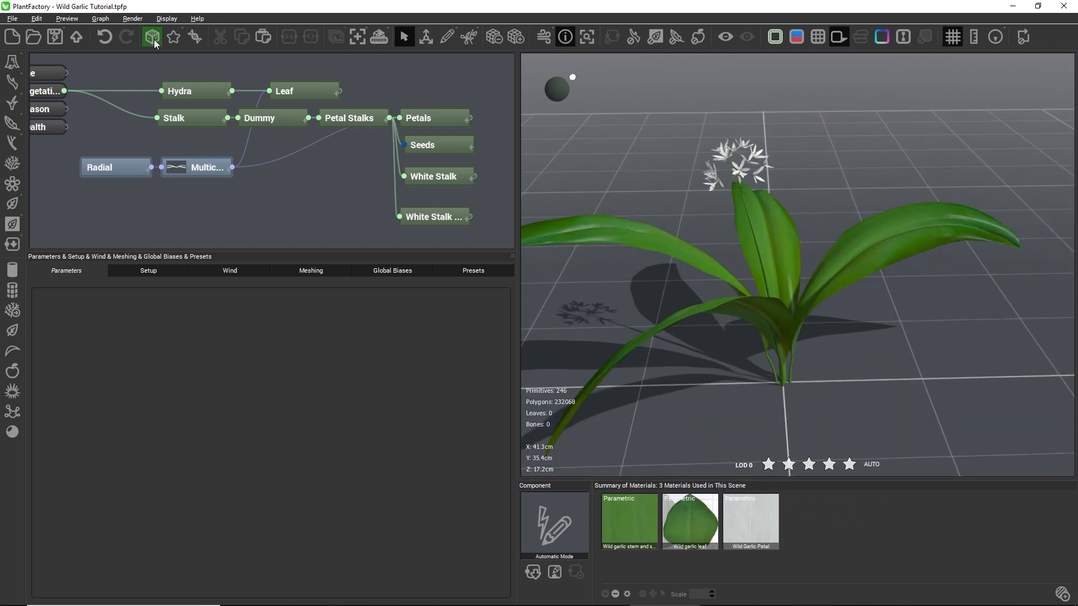
left_click(154, 39)
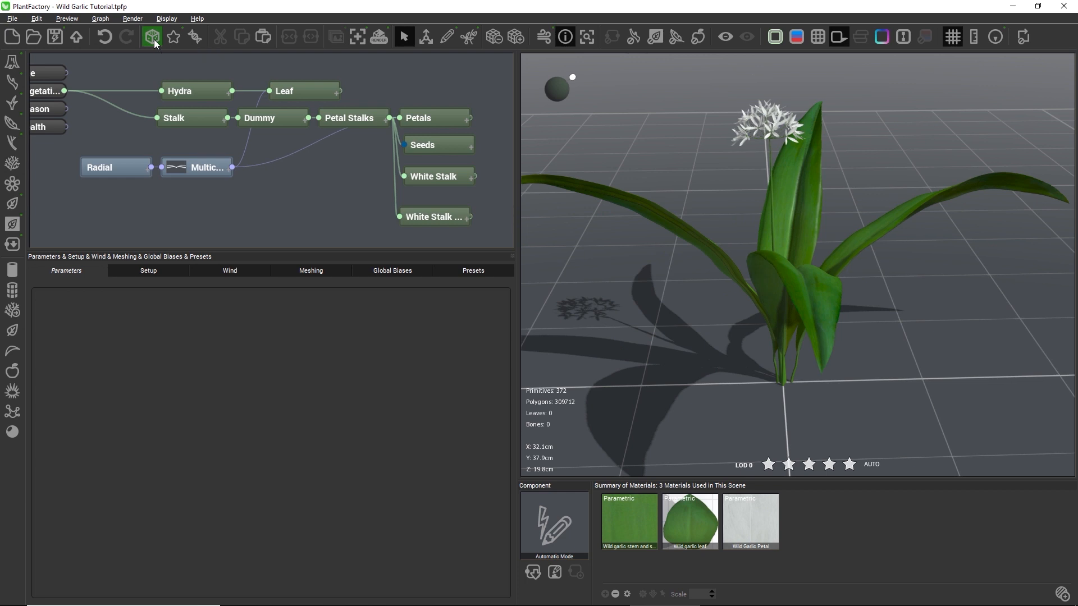
left_click(154, 39)
left_click_drag(552, 180, 483, 209)
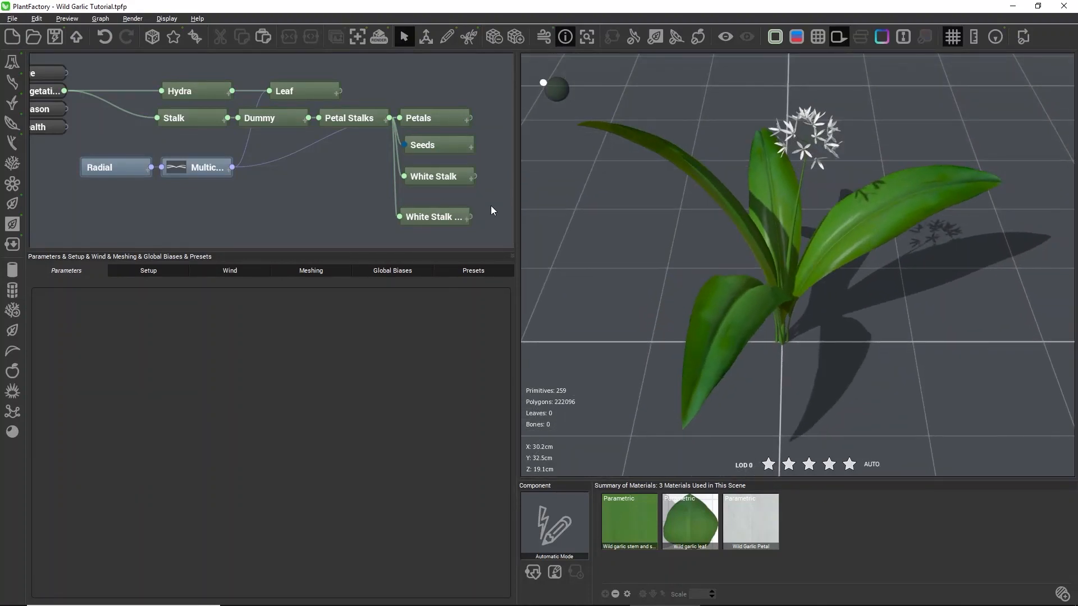